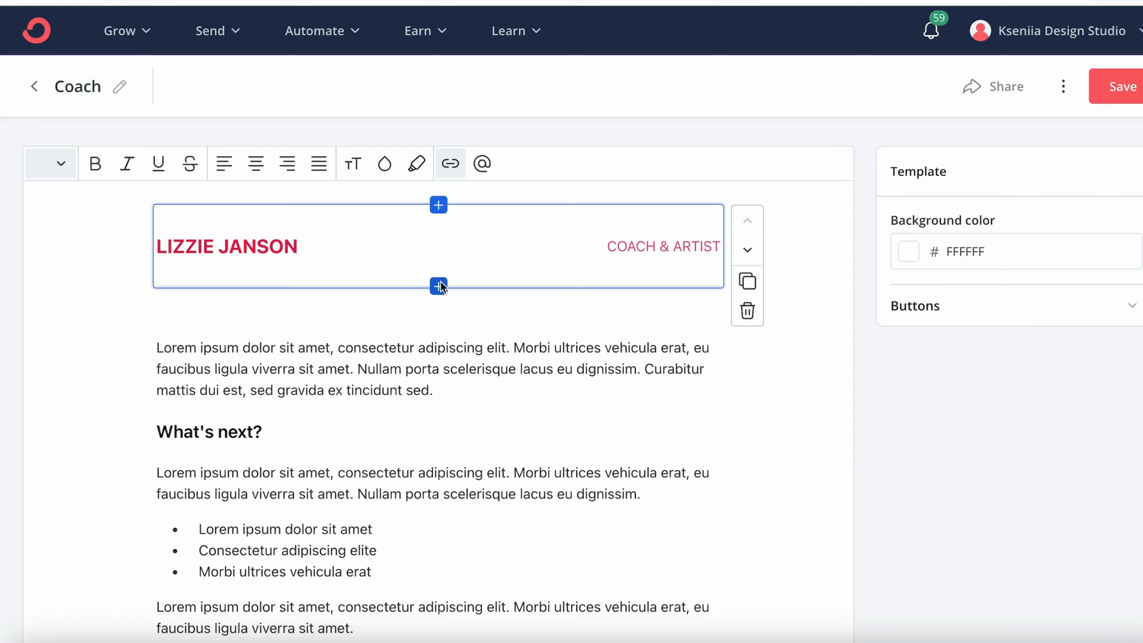
- Set the opening Lorem ipsum paragraph's text size to 24 px and center it
click(472, 390)
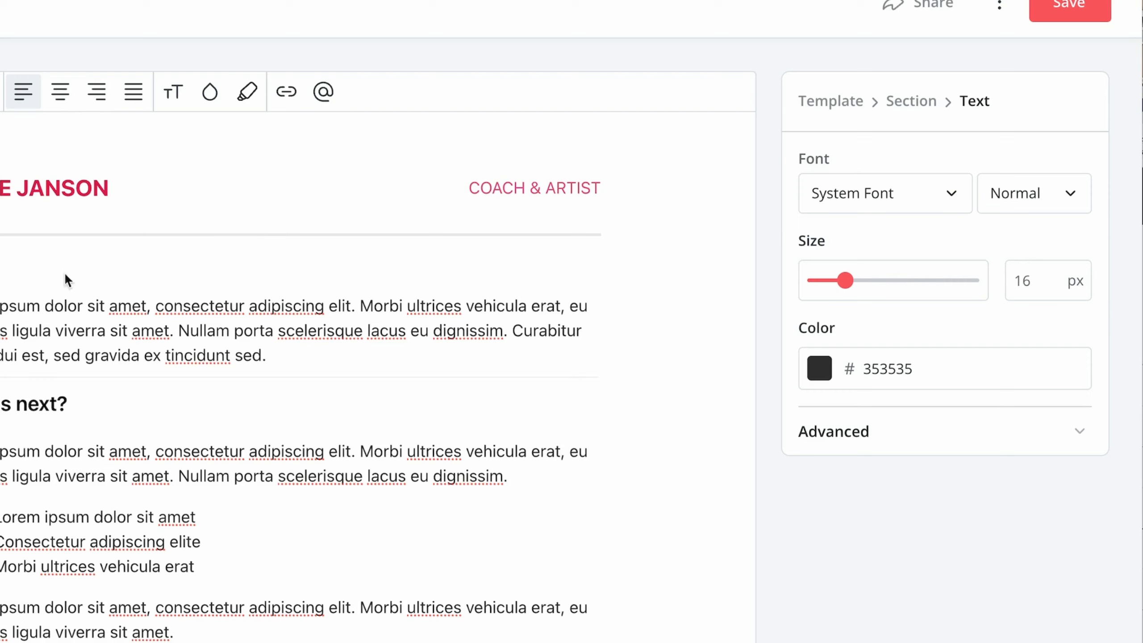
drag(3, 307, 334, 362)
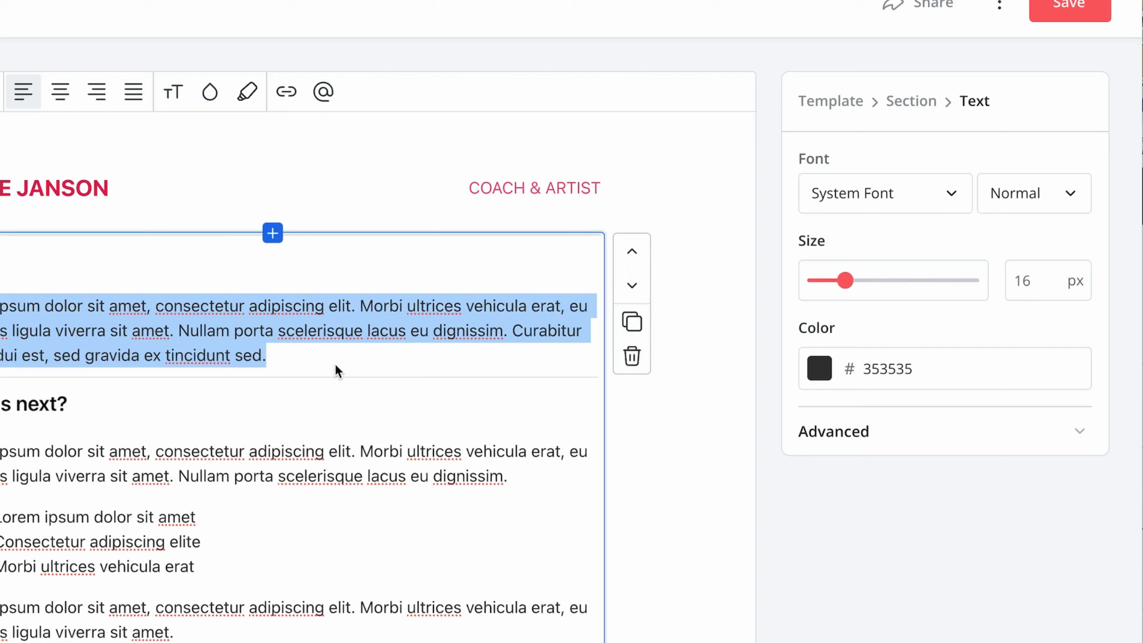
click(173, 91)
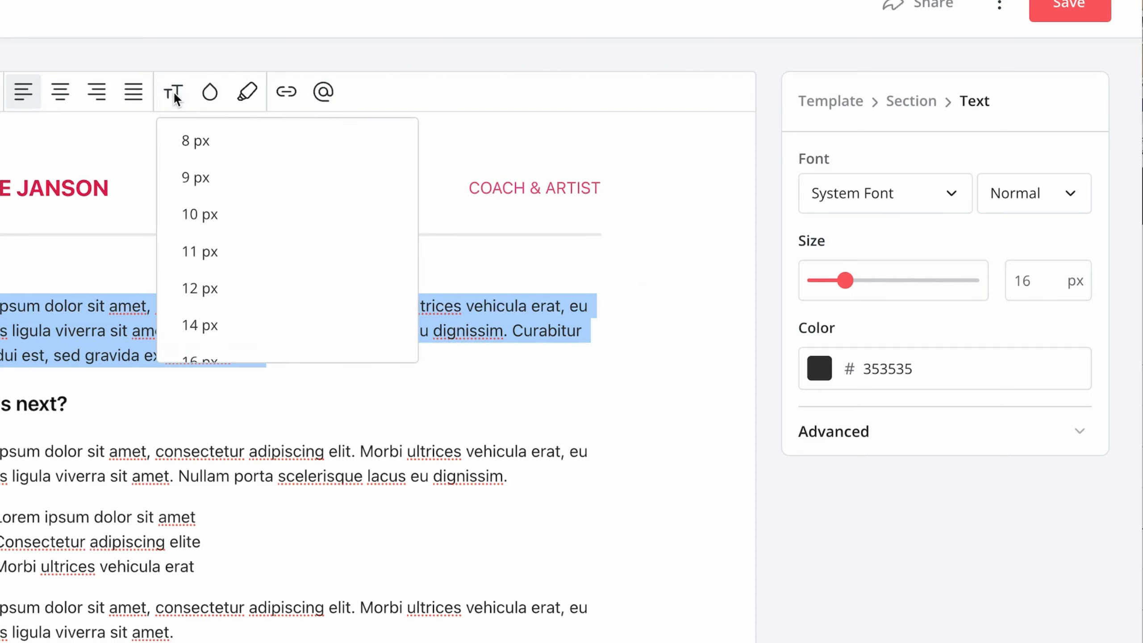
scroll(225, 315, down, 3)
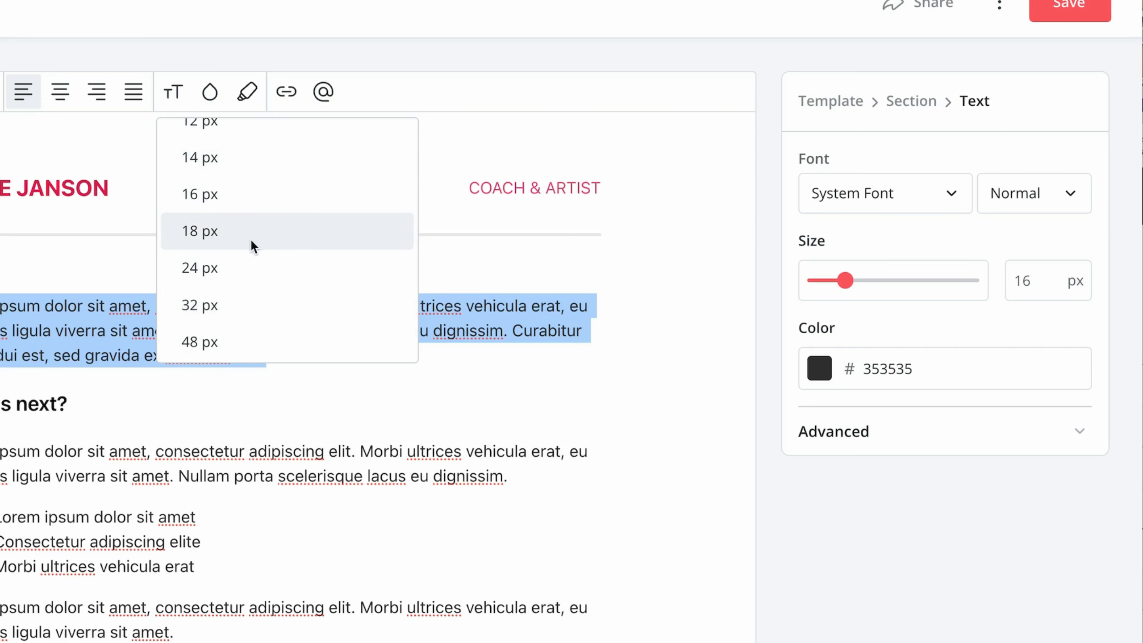
click(225, 269)
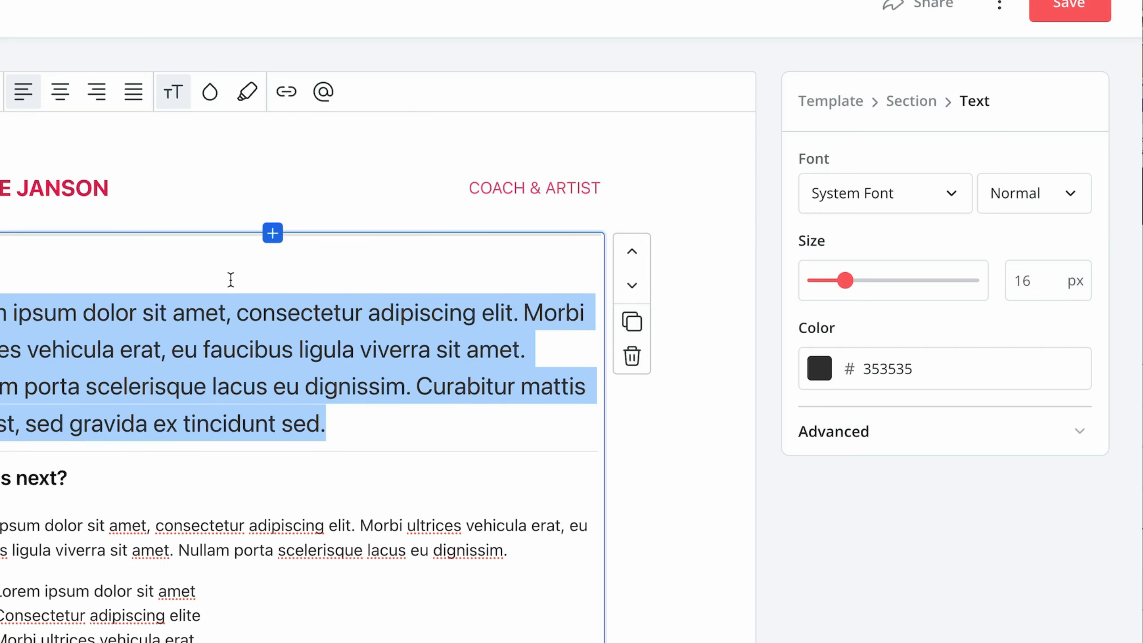
click(66, 95)
- Recolor the opening paragraph's text, trying a red and the saved blue before settling on the saved magenta
click(216, 94)
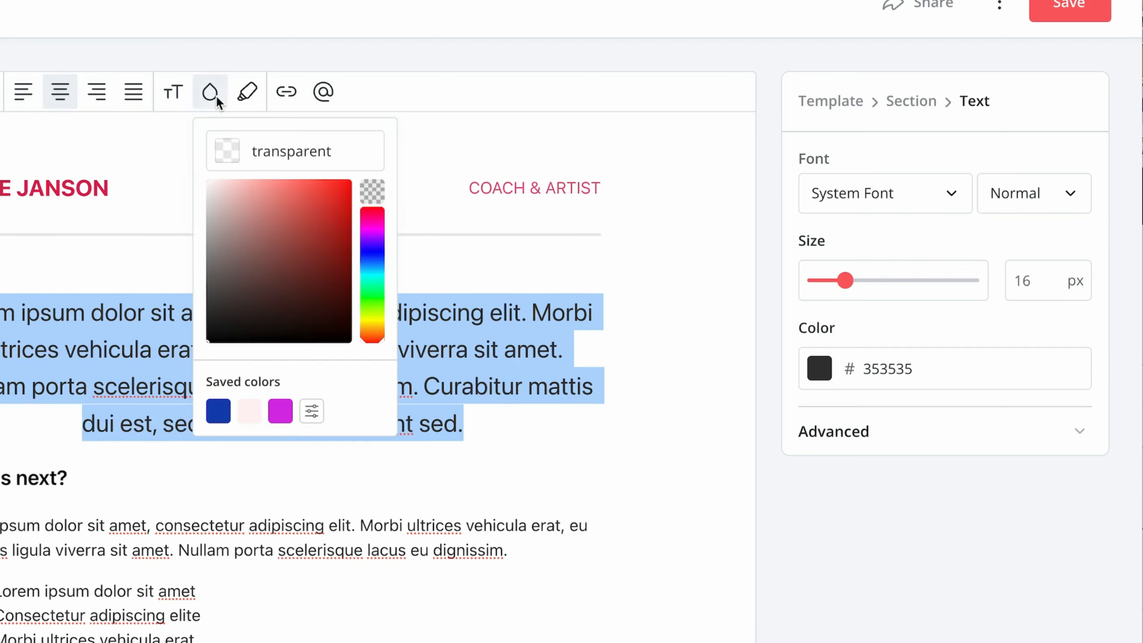
click(303, 200)
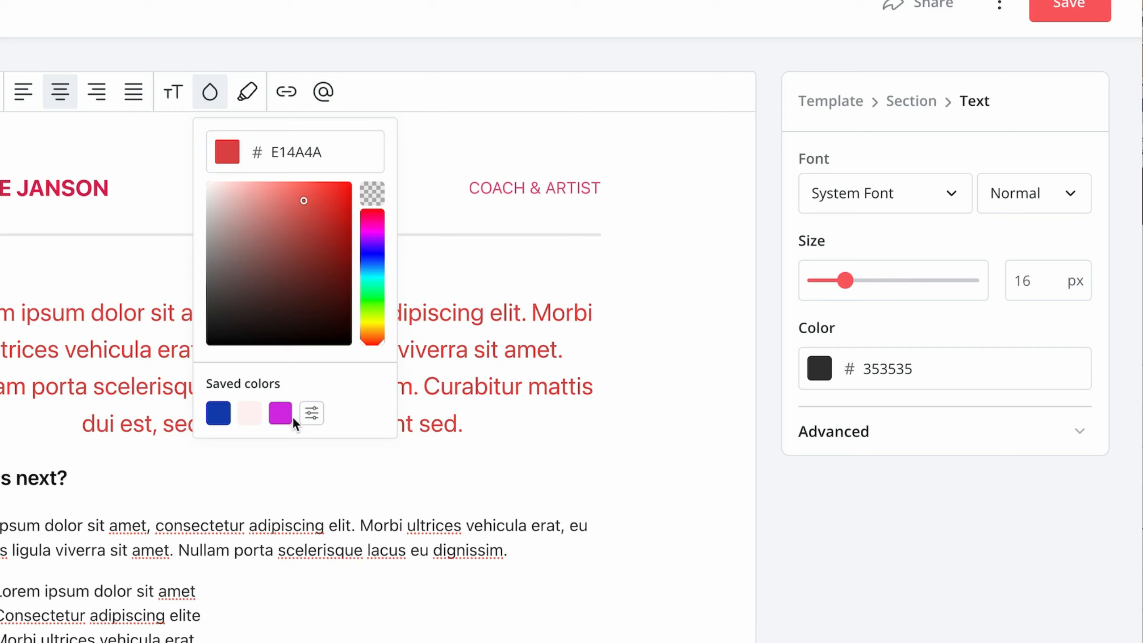
click(218, 413)
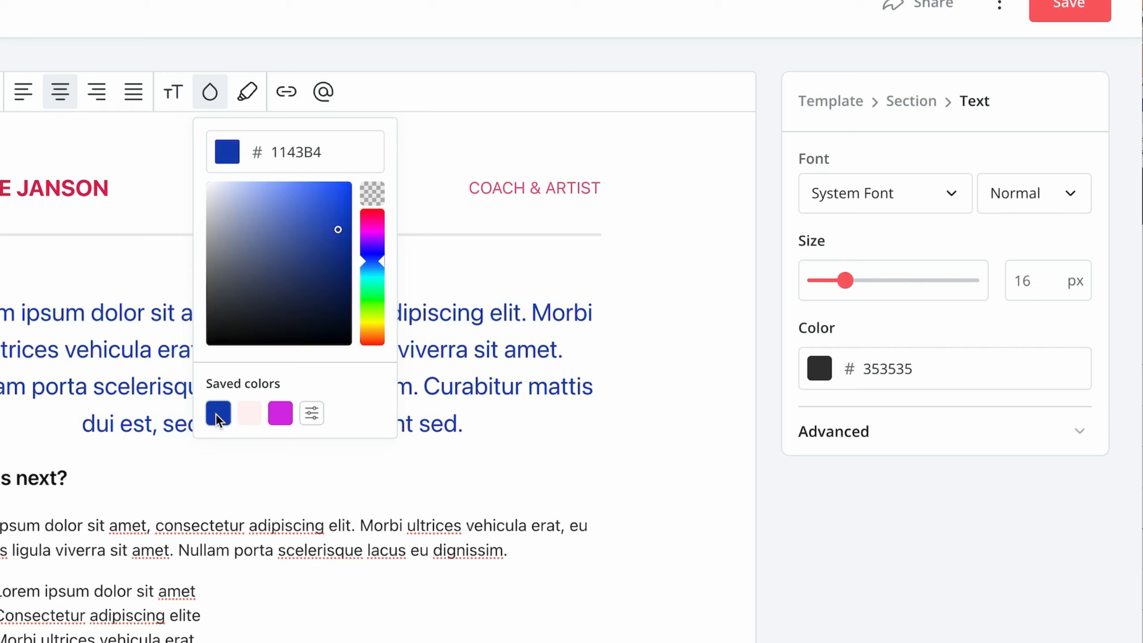
click(283, 414)
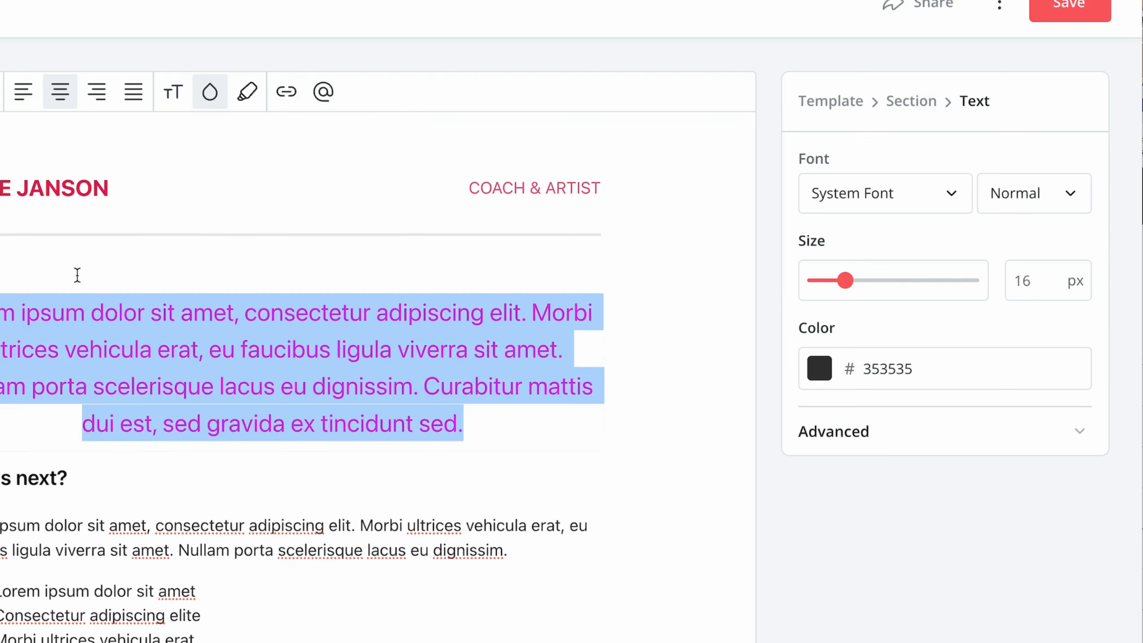
click(199, 353)
drag(245, 313, 2, 315)
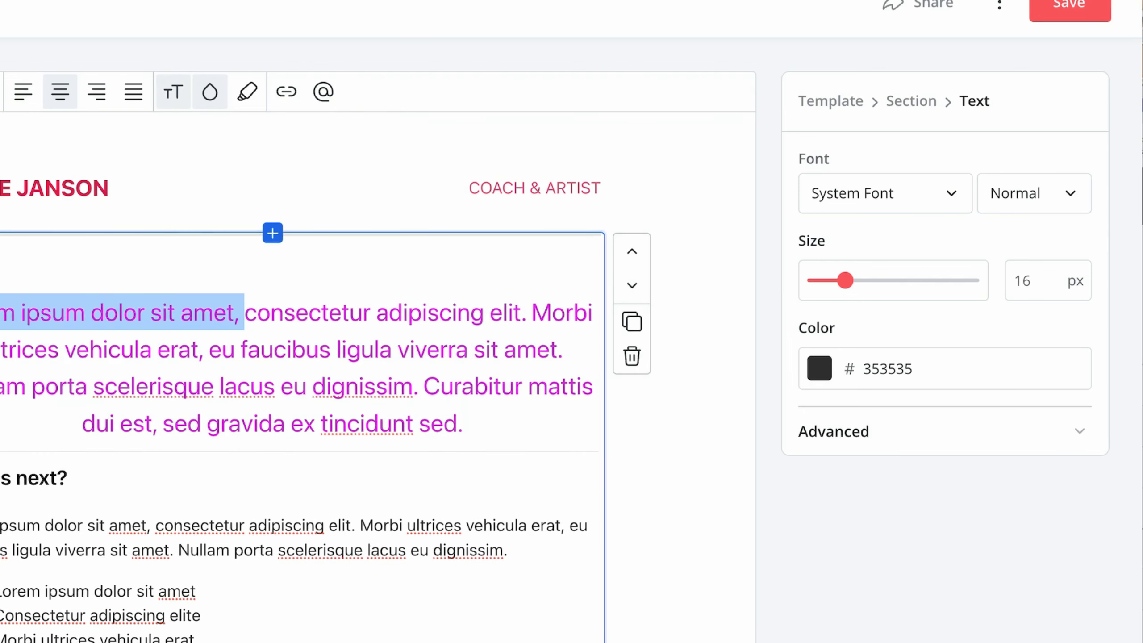
click(287, 91)
click(333, 144)
key(Escape)
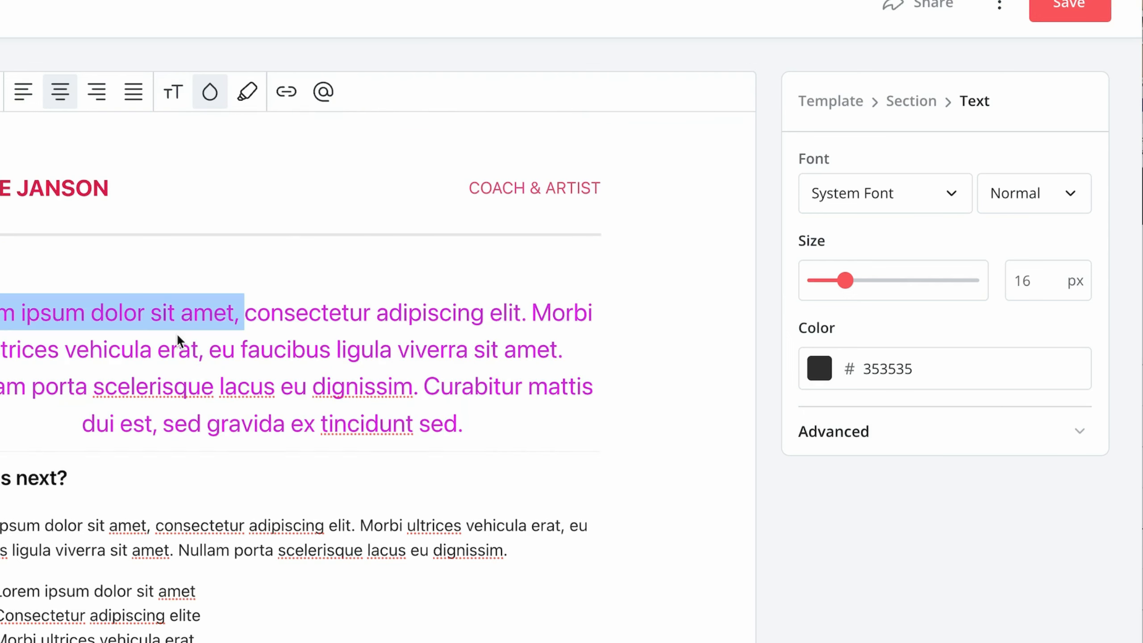
- Highlight the whole opening paragraph with the saved pale pink color
triple_click(178, 335)
click(248, 95)
click(592, 470)
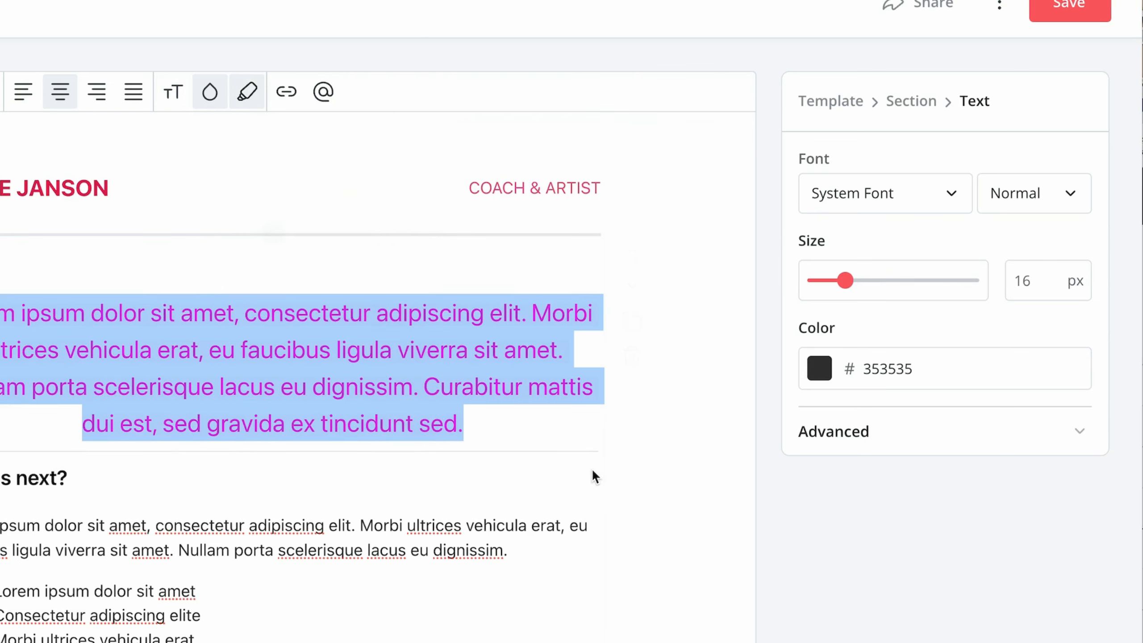
click(681, 476)
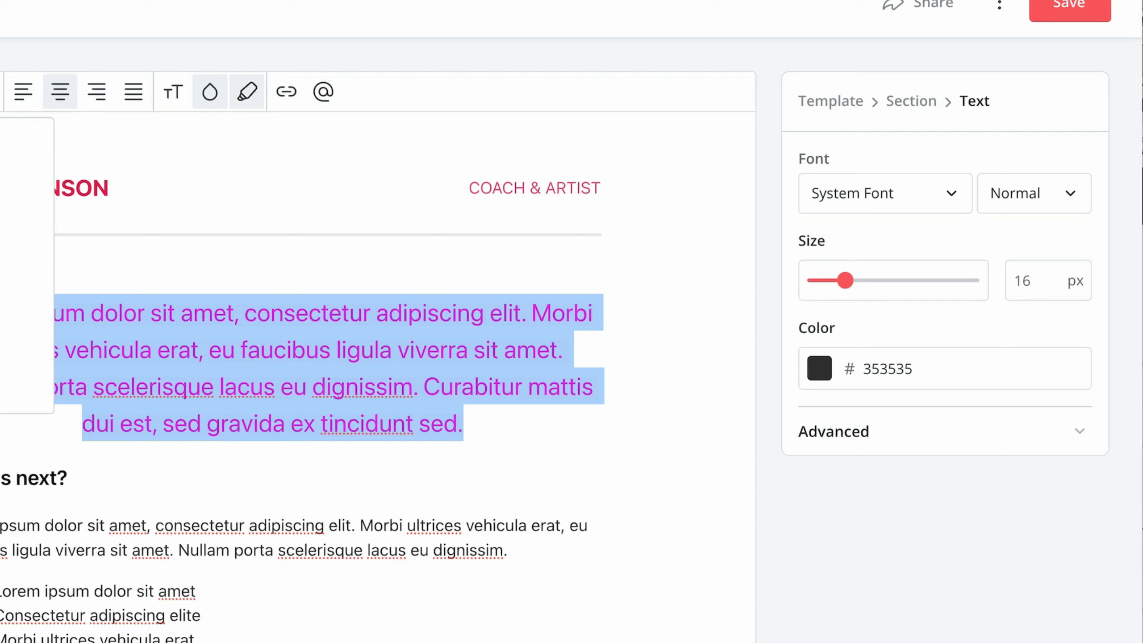
- Try the Heading 1 style on the opening paragraph and undo the style change
click(23, 183)
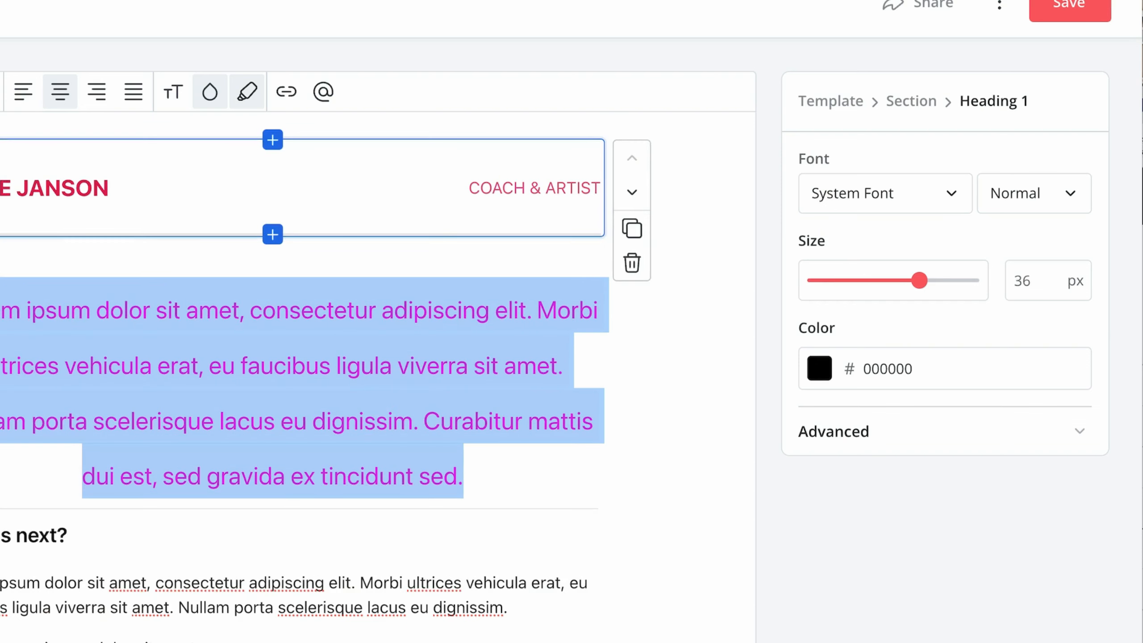
click(1, 92)
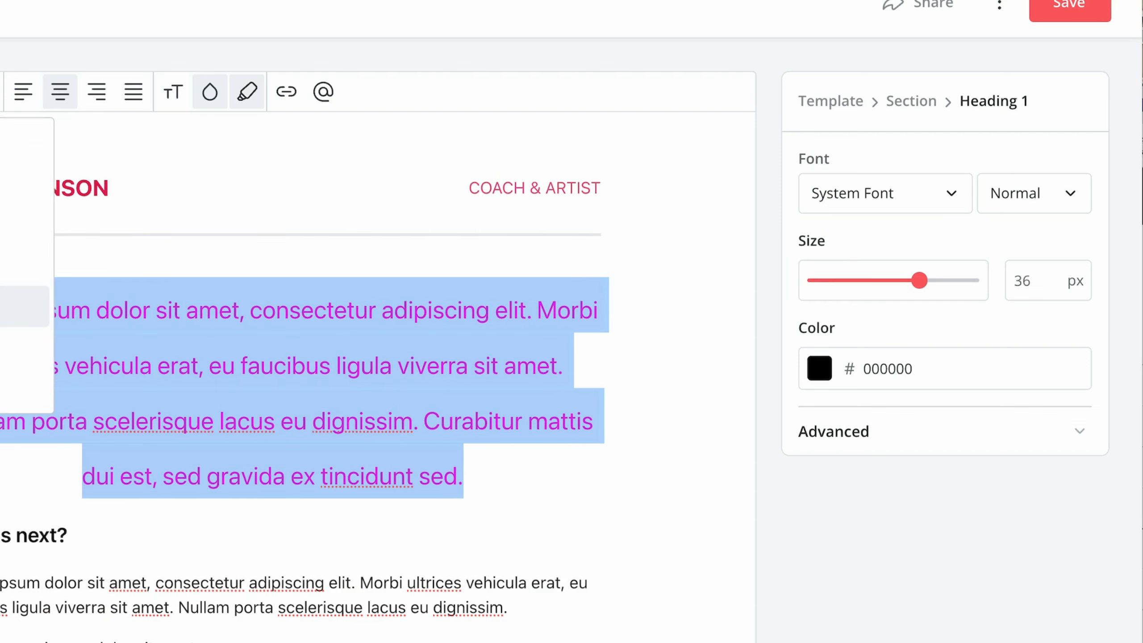
click(23, 306)
key(super+z)
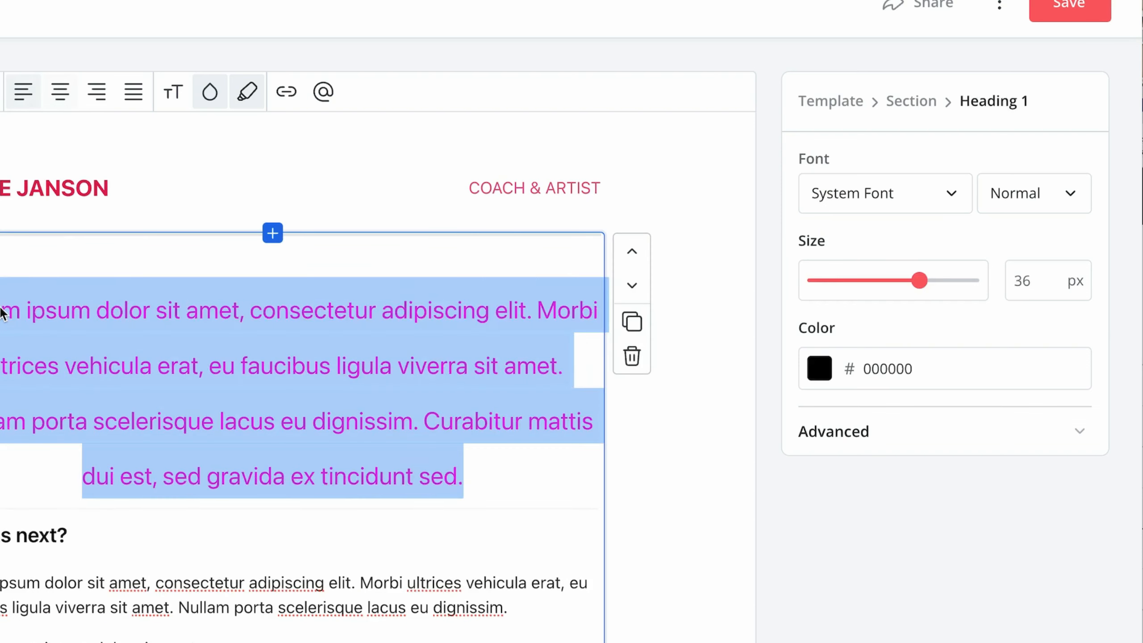
- Look over the template's content from the header through the case studies block to the footer
scroll(298, 308, down, 8)
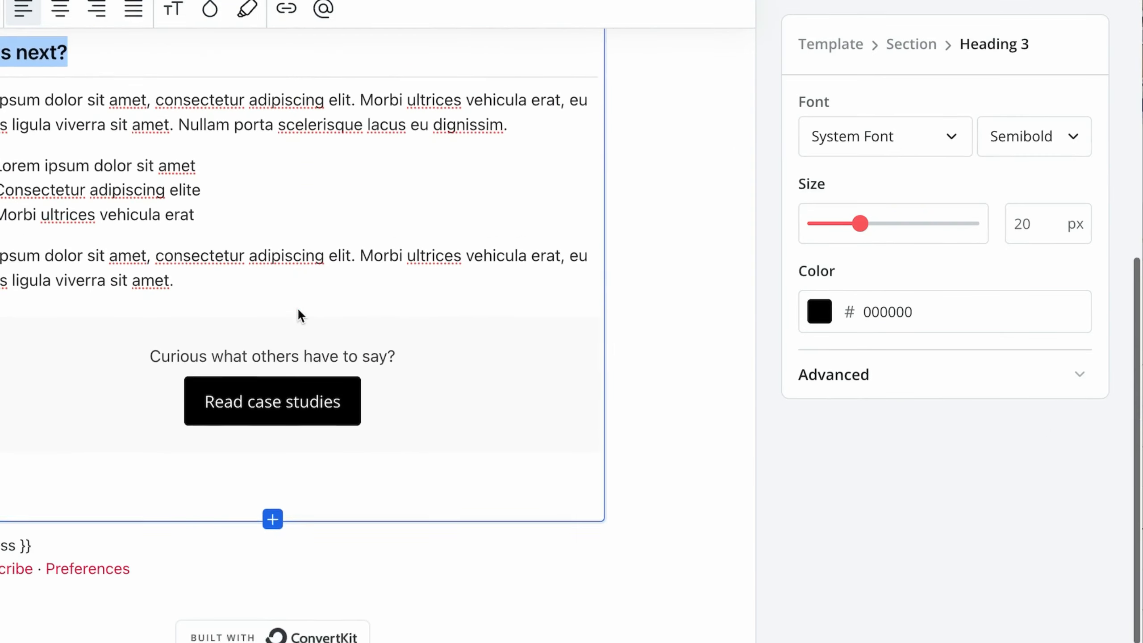
scroll(299, 310, up, 10)
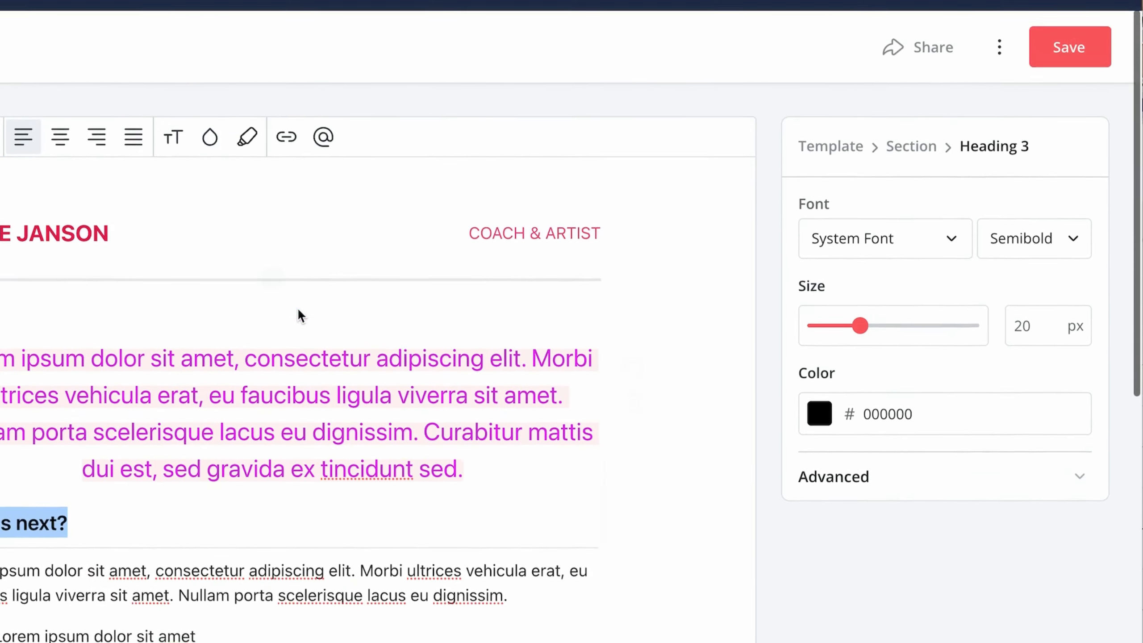
scroll(146, 301, down, 5)
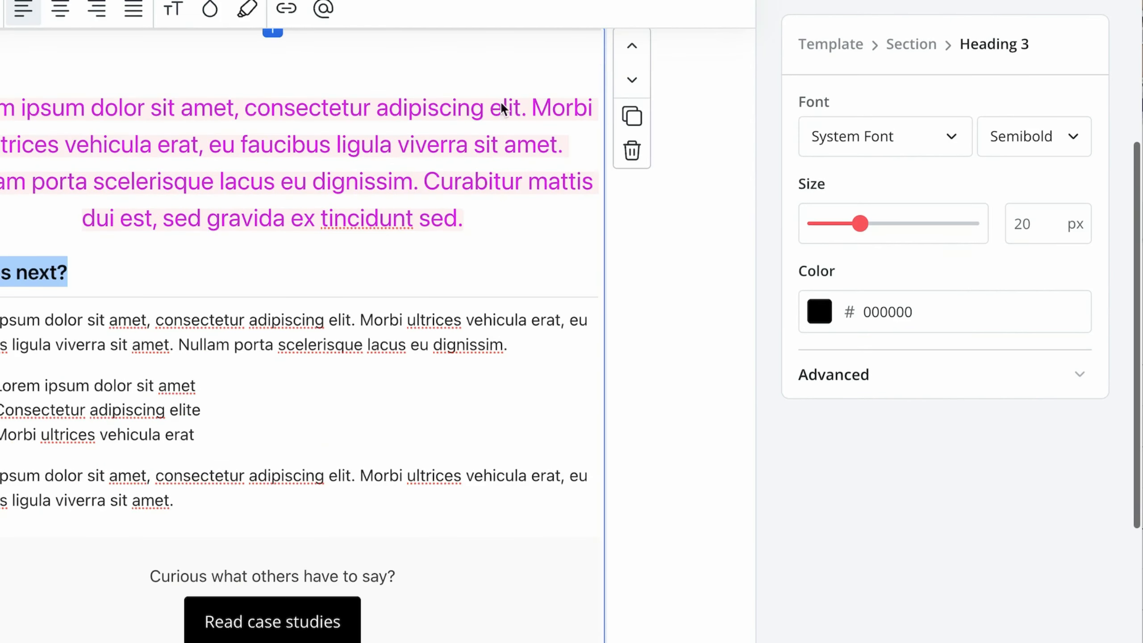
scroll(112, 577, down, 4)
scroll(328, 490, up, 8)
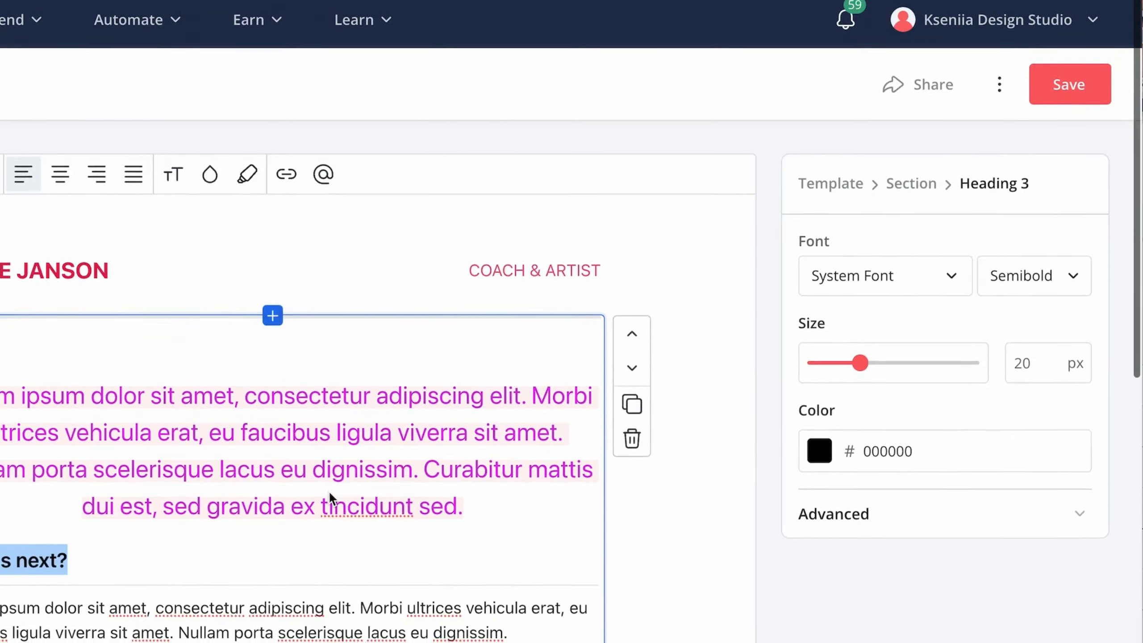
scroll(328, 491, down, 2)
scroll(329, 491, down, 1)
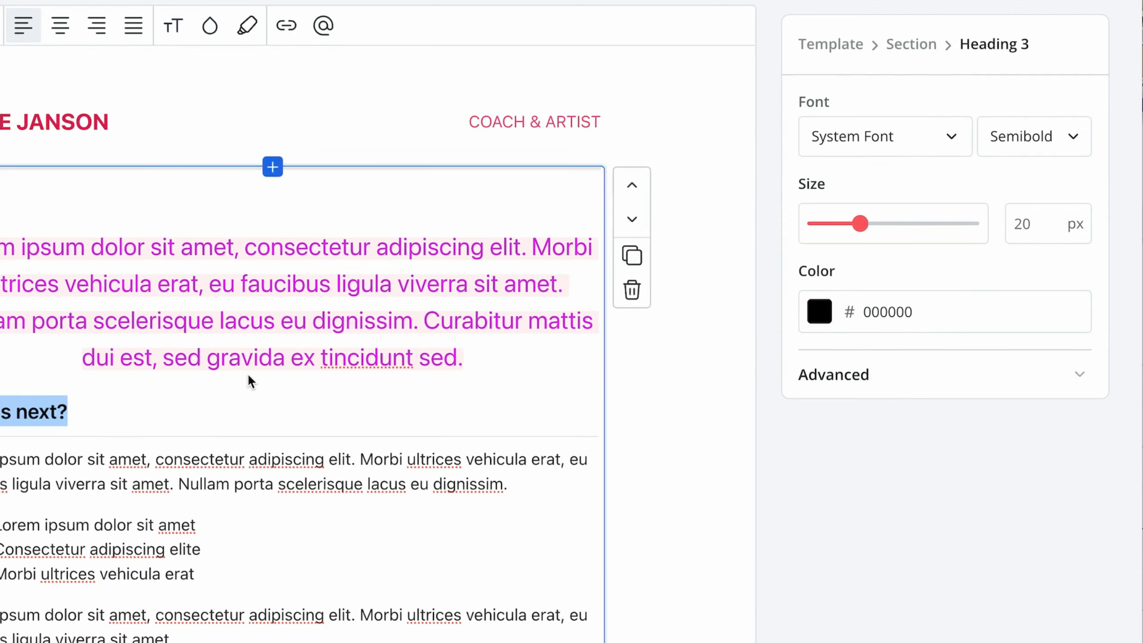
scroll(247, 378, down, 5)
scroll(217, 393, up, 3)
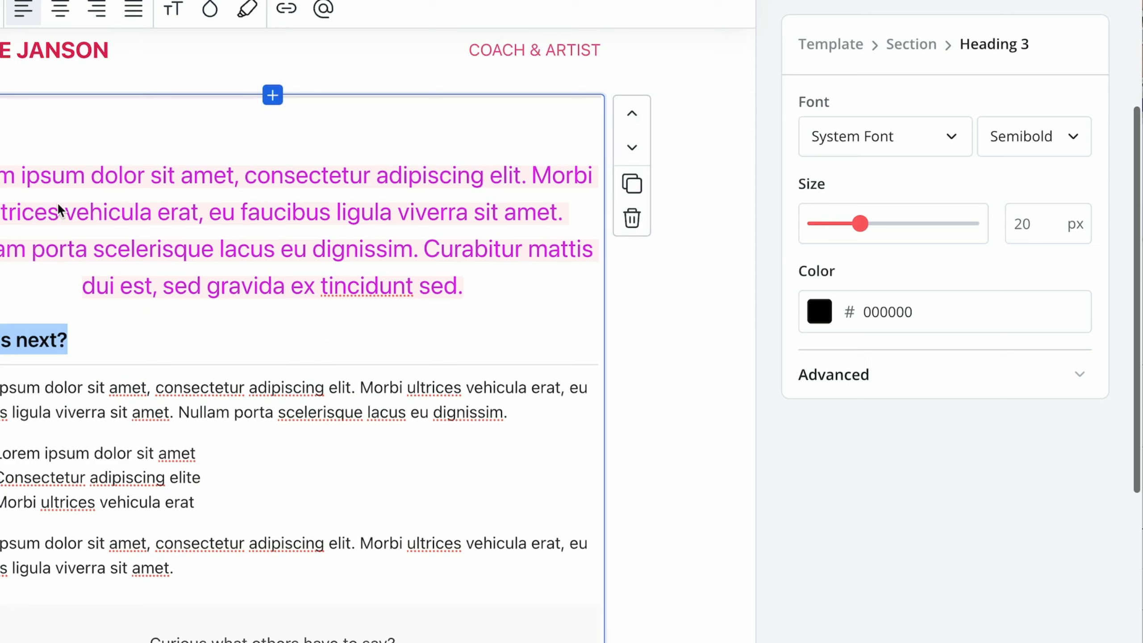
scroll(30, 317, up, 1)
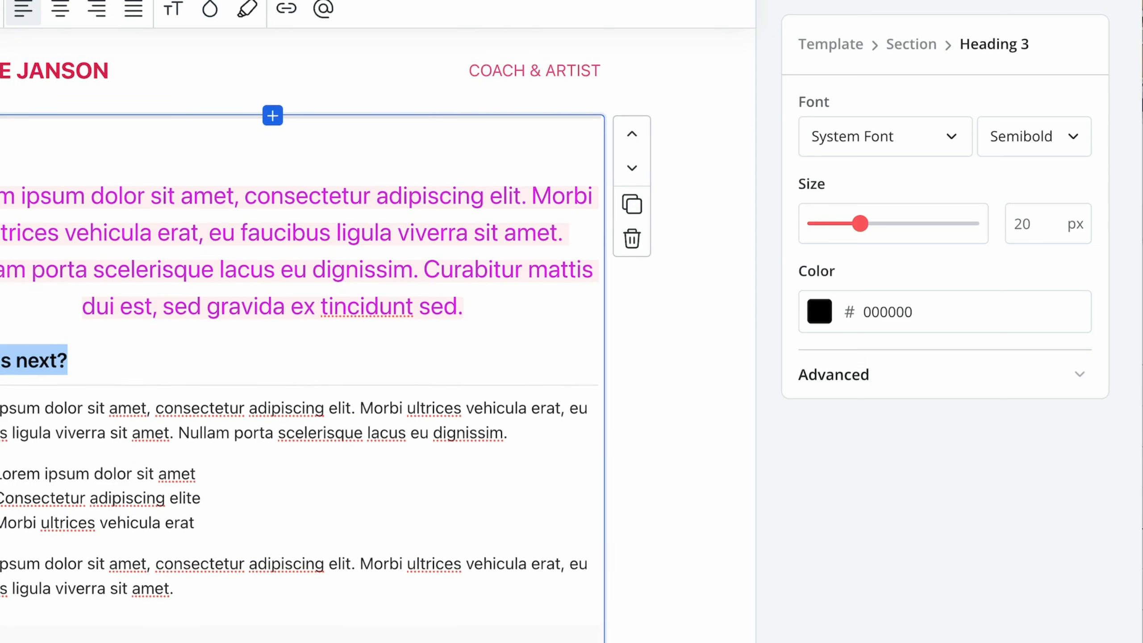
- Insert a button block directly below the "What's next?" heading and label it "Call To Action"
click(1, 383)
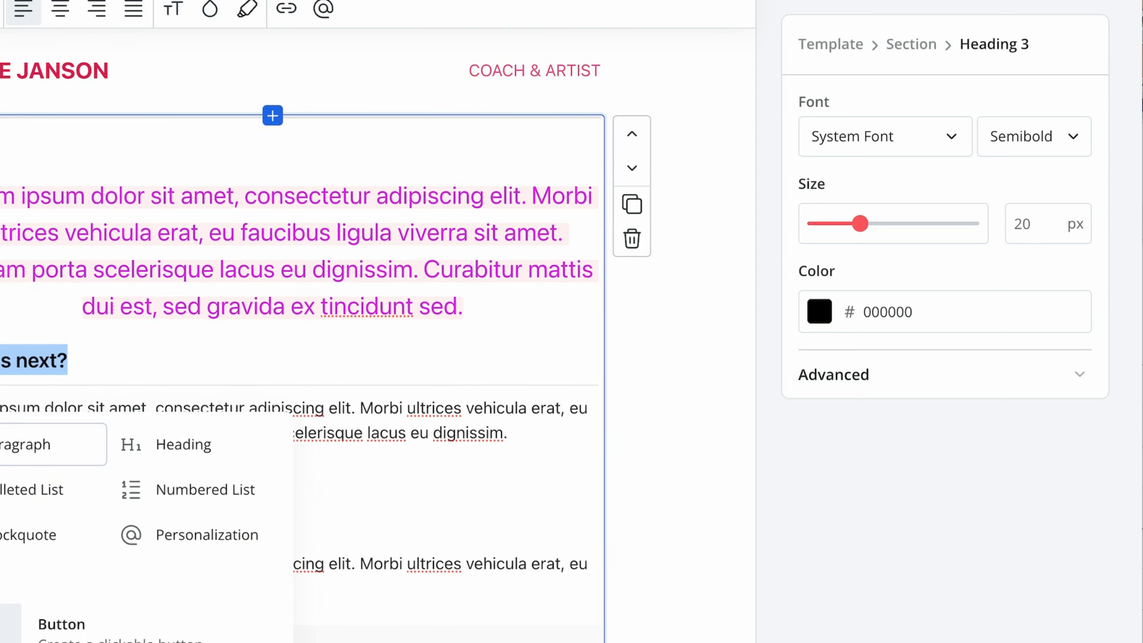
click(67, 626)
text(Call To Action)
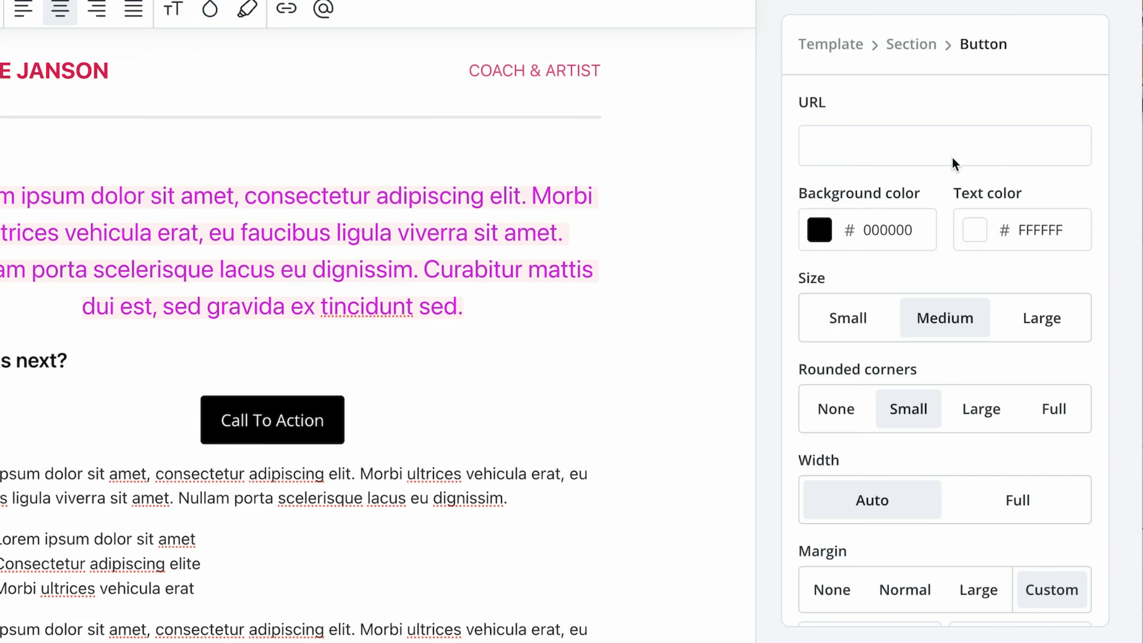
- Set the Call To Action button's background to the saved blue 1143B4 and its text to the saved pale pink FFF4F4
click(830, 231)
click(821, 509)
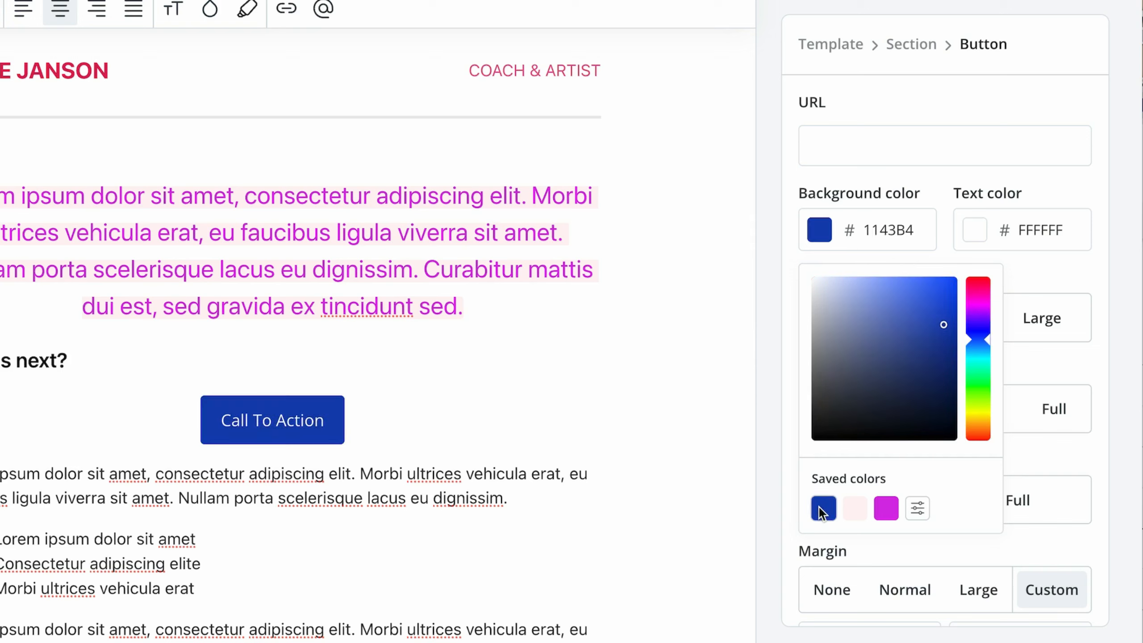
click(976, 231)
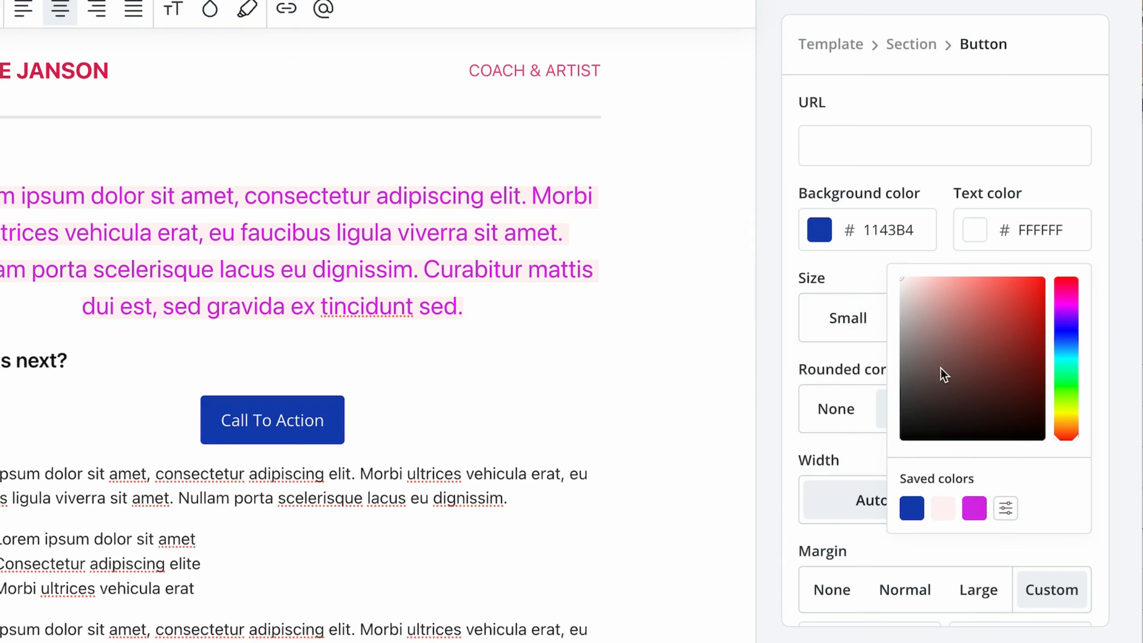
click(949, 513)
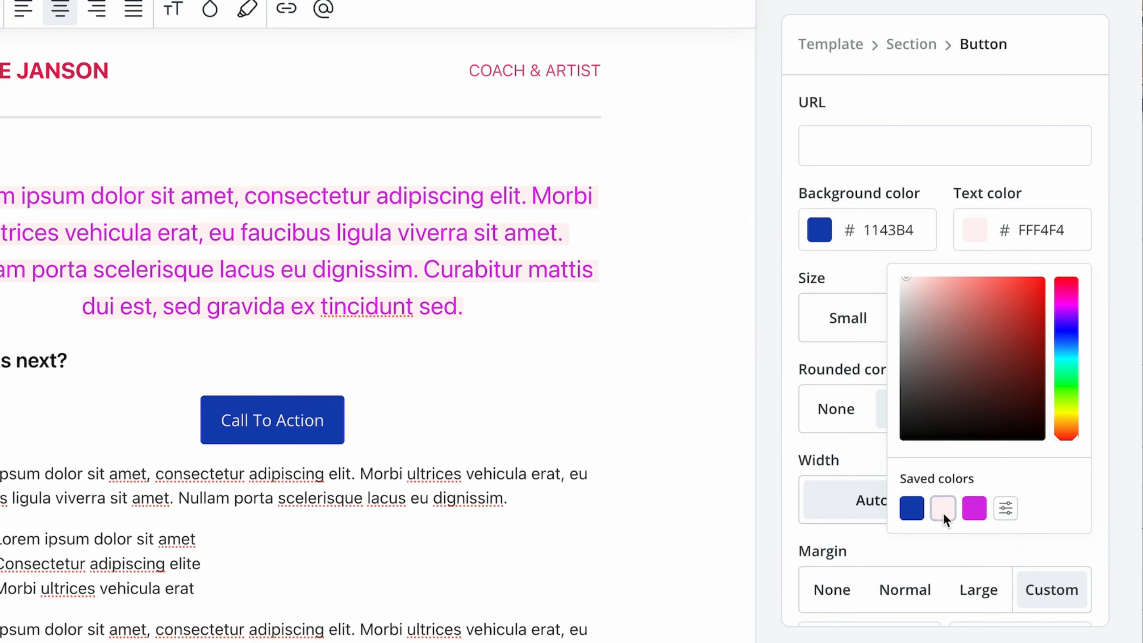
click(792, 379)
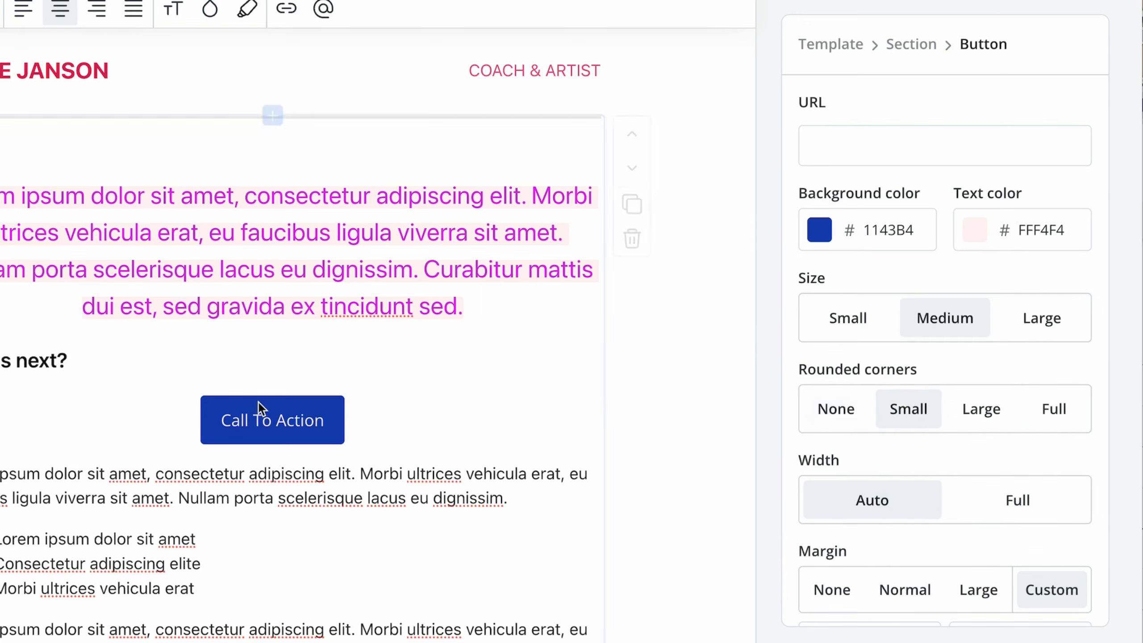
- Give the Call To Action button no rounded corners, full width and a large margin
click(836, 408)
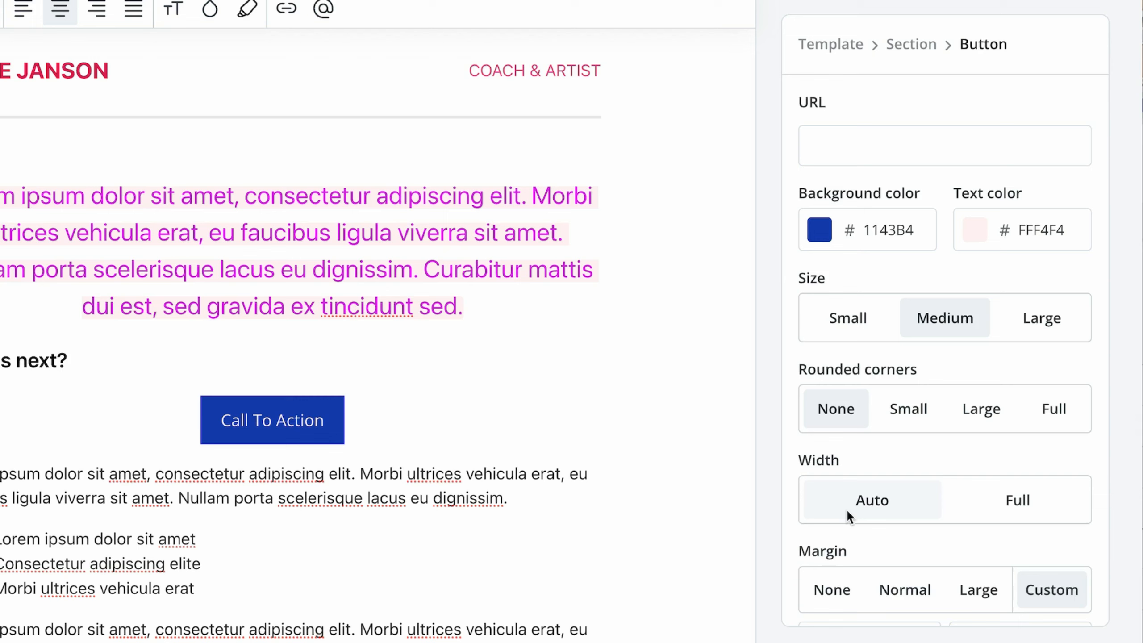
click(1007, 500)
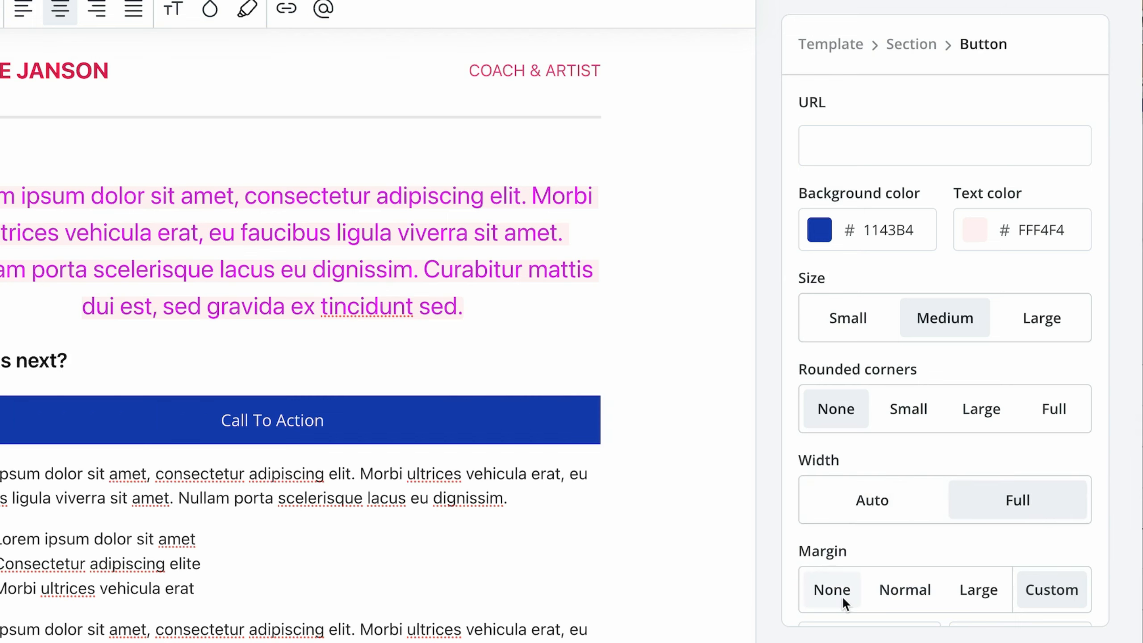
scroll(842, 596, down, 3)
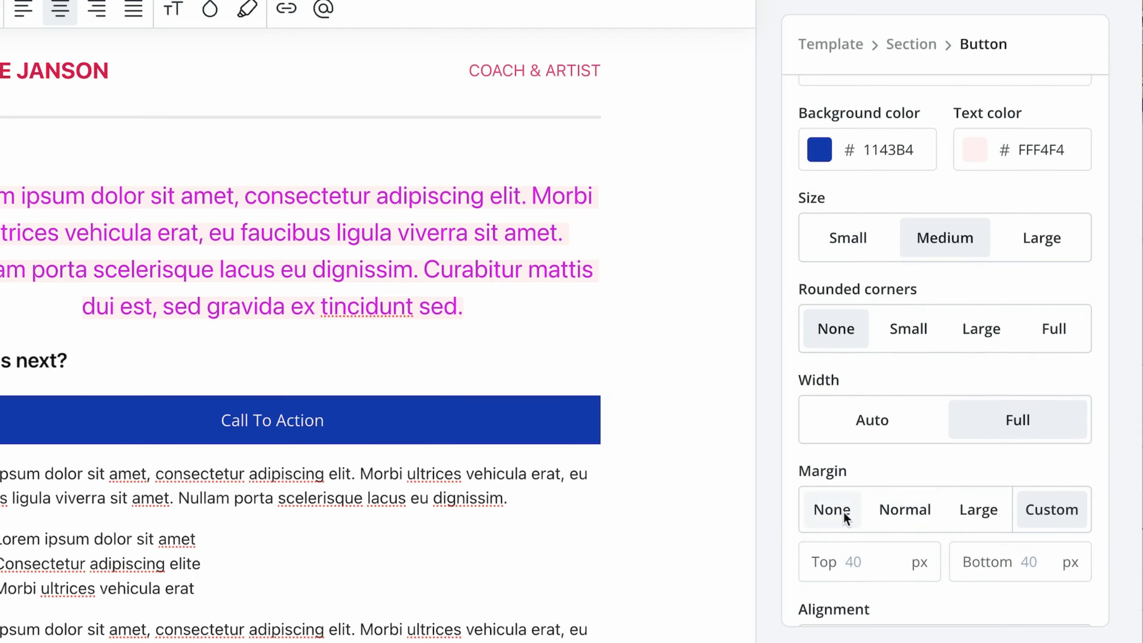
click(979, 509)
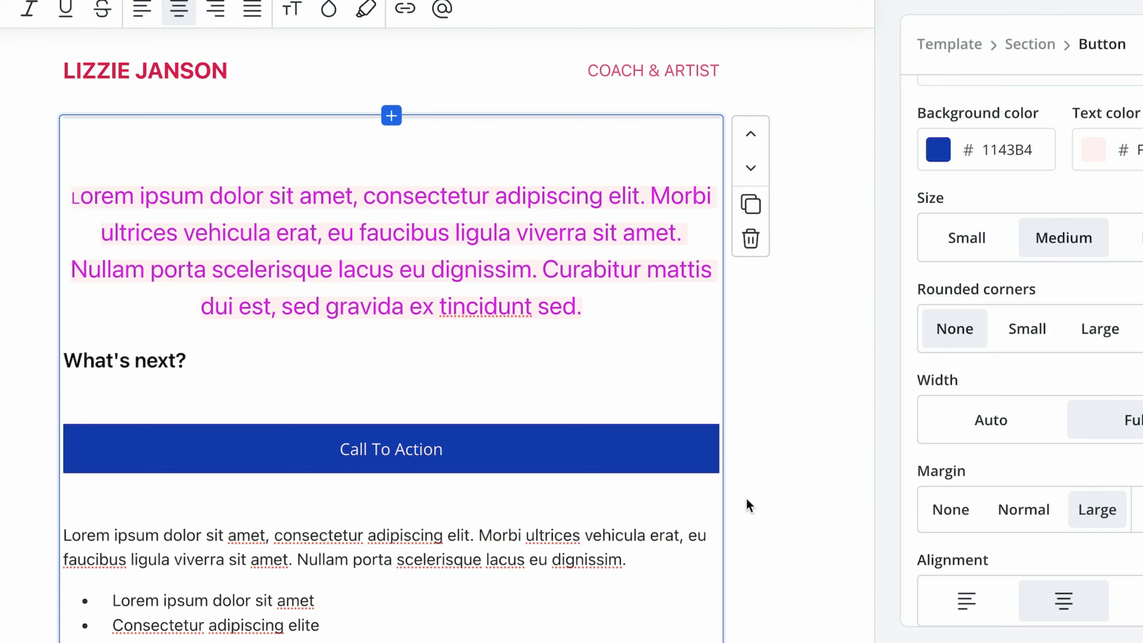
- Set the Call To Action button's text font to Roboto with a Bold weight
scroll(984, 587, down, 5)
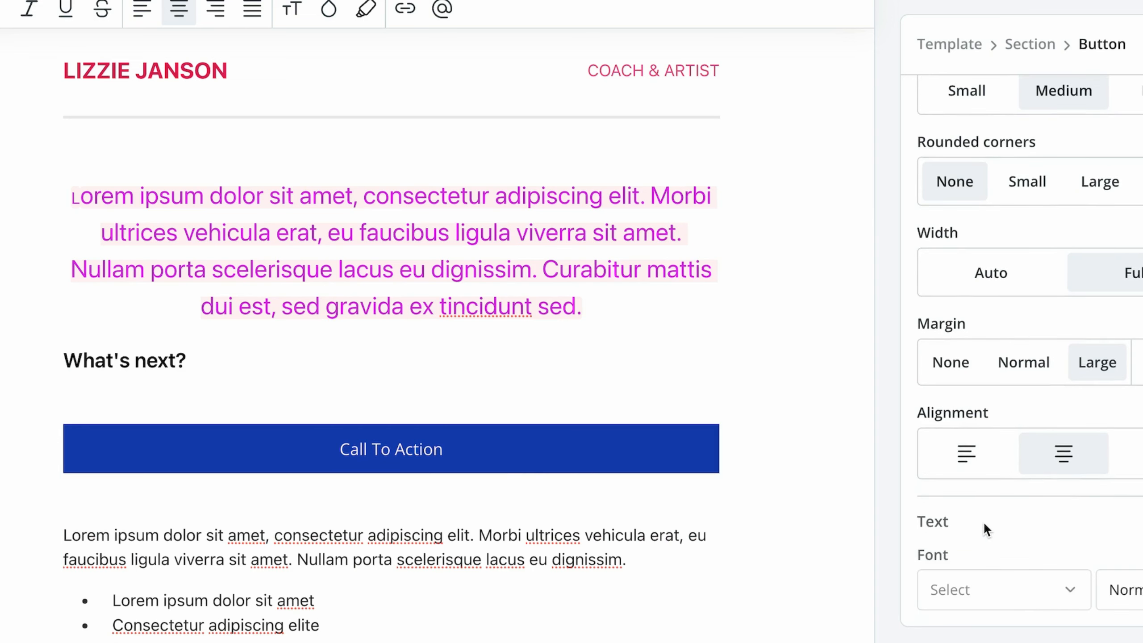
scroll(983, 522, down, 6)
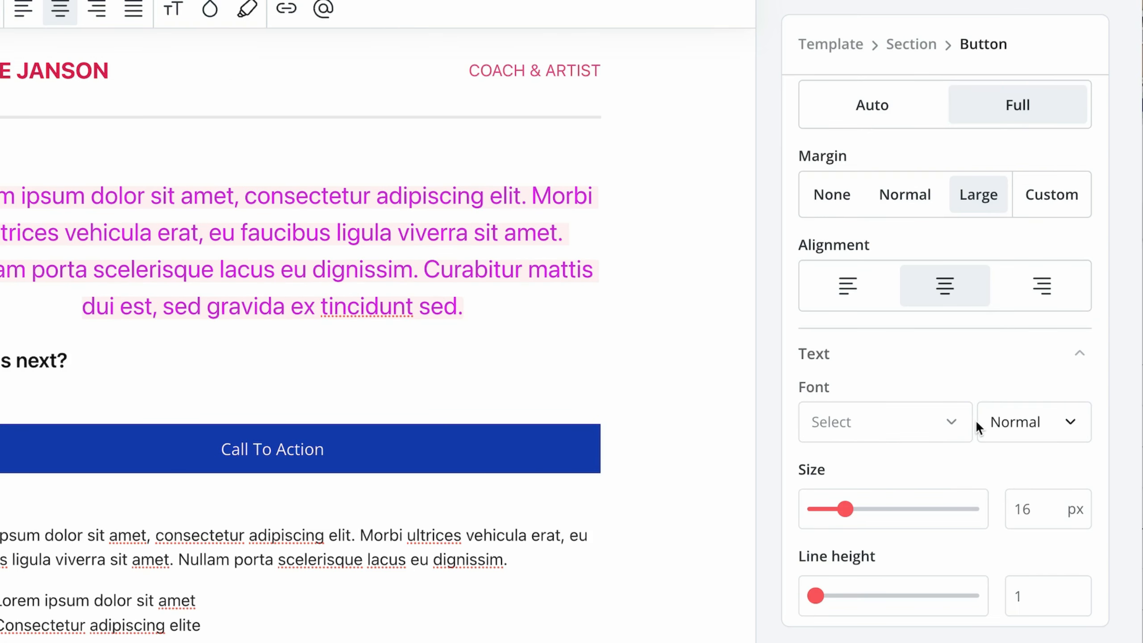
click(942, 421)
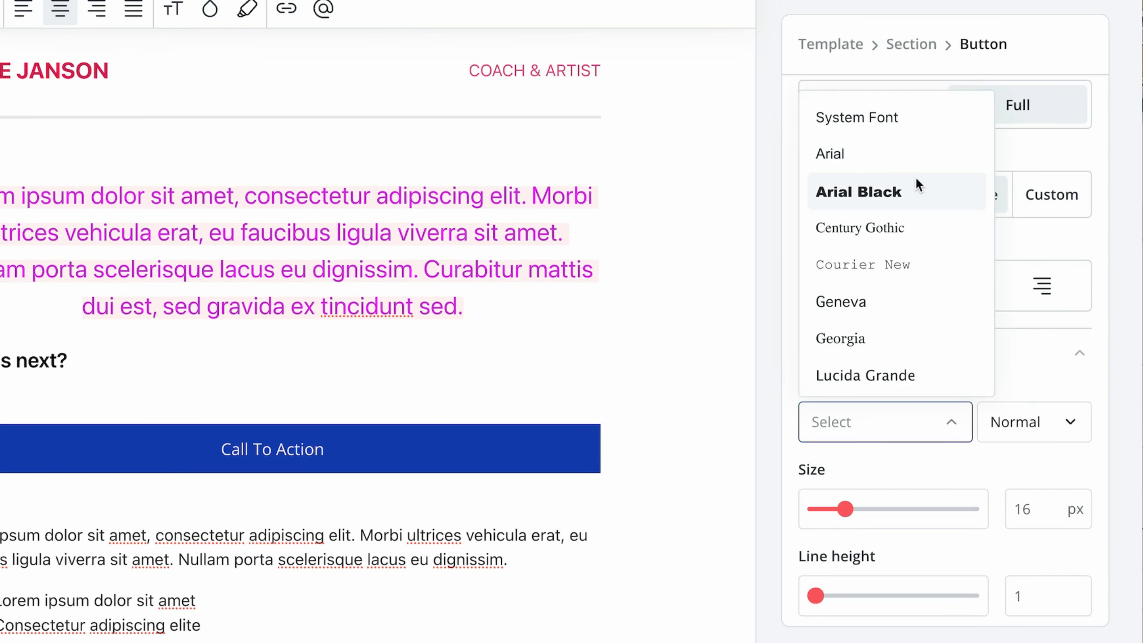
scroll(916, 177, up, 2)
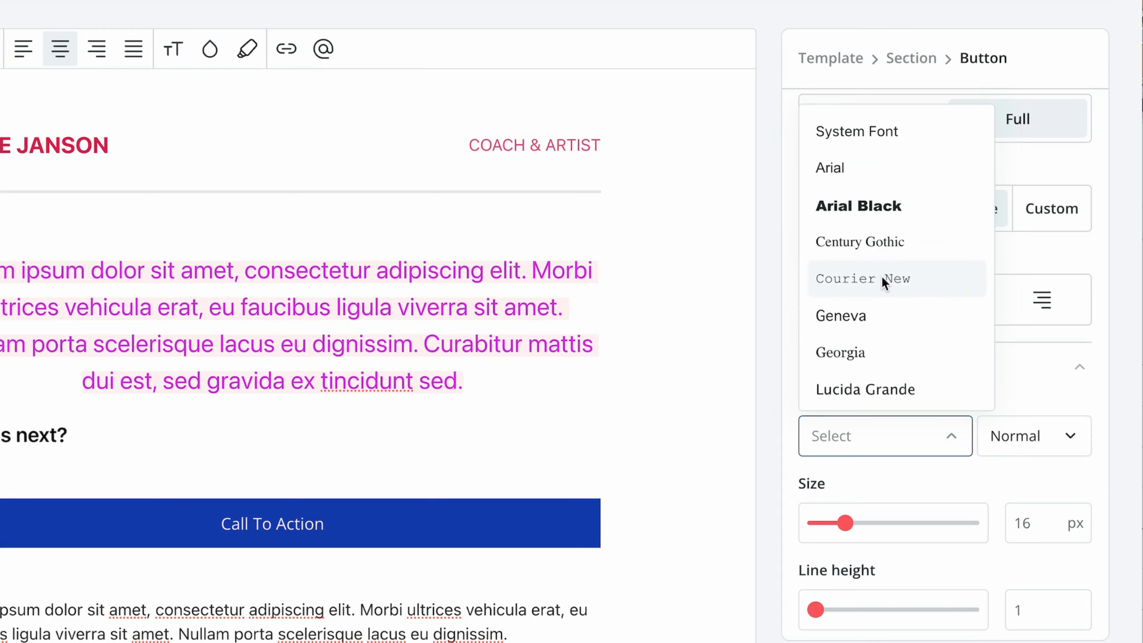
scroll(876, 296, down, 10)
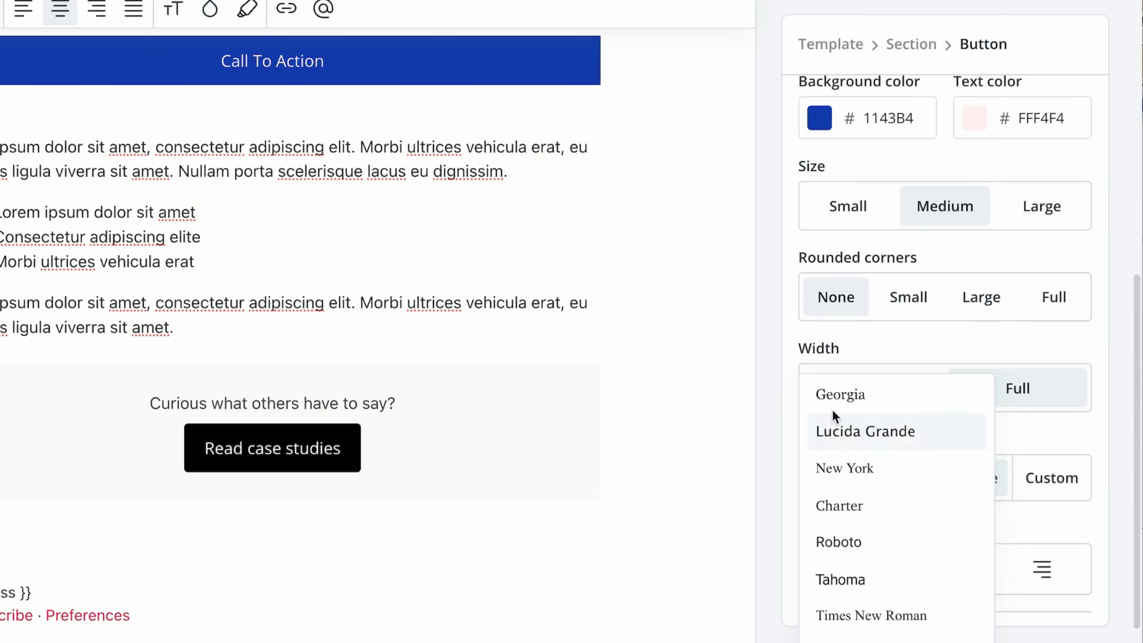
scroll(851, 525, down, 2)
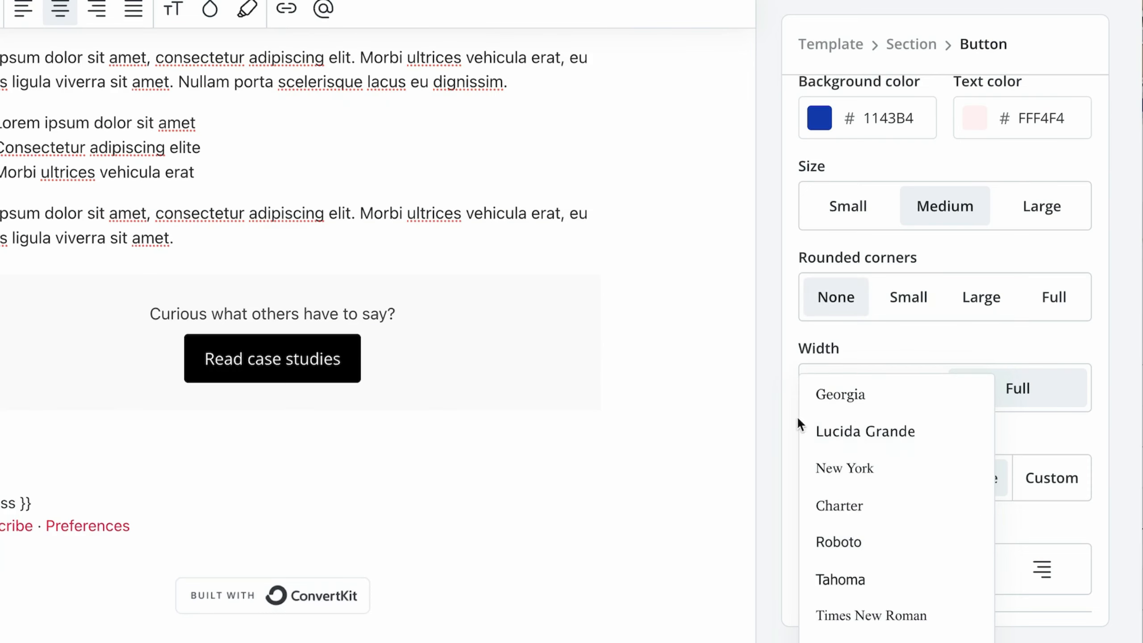
click(819, 543)
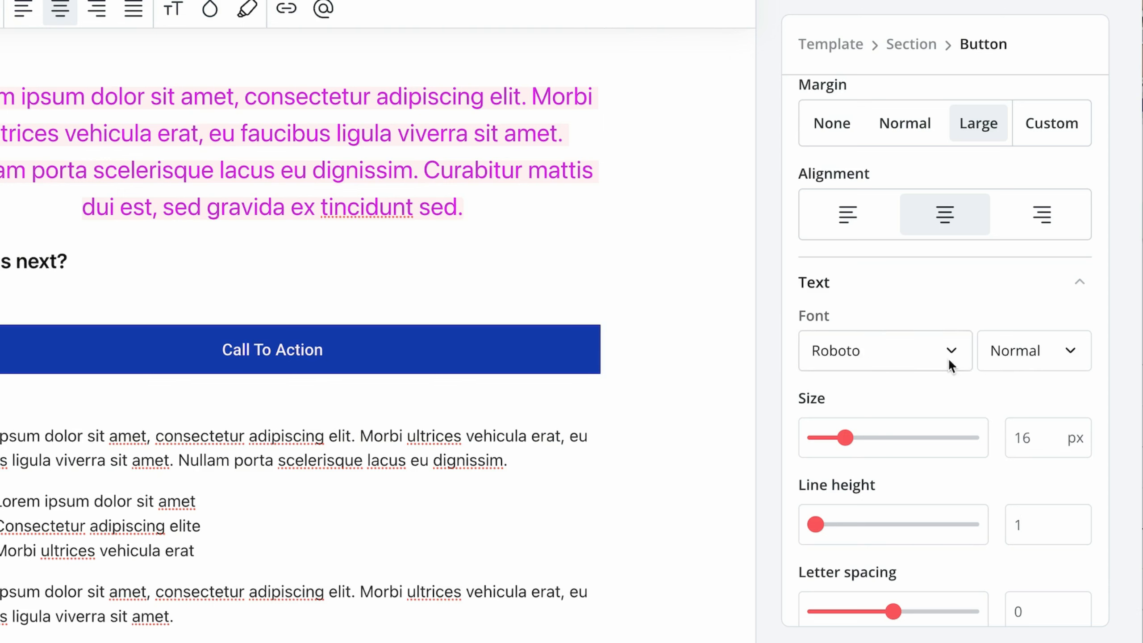
click(1067, 345)
click(946, 516)
click(1071, 351)
scroll(955, 522, down, 2)
click(929, 553)
- Set the Call To Action button text's size to 17 px and its letter spacing to 0.5
scroll(896, 419, up, 1)
mouse_move(852, 460)
mouse_down()
mouse_move(891, 459)
mouse_move(851, 452)
mouse_up()
scroll(873, 518, down, 3)
mouse_move(893, 509)
mouse_down()
mouse_move(937, 510)
mouse_move(914, 511)
mouse_up()
- Give the Call To Action button a border in the saved purple D62AE5
click(873, 589)
scroll(873, 590, down, 5)
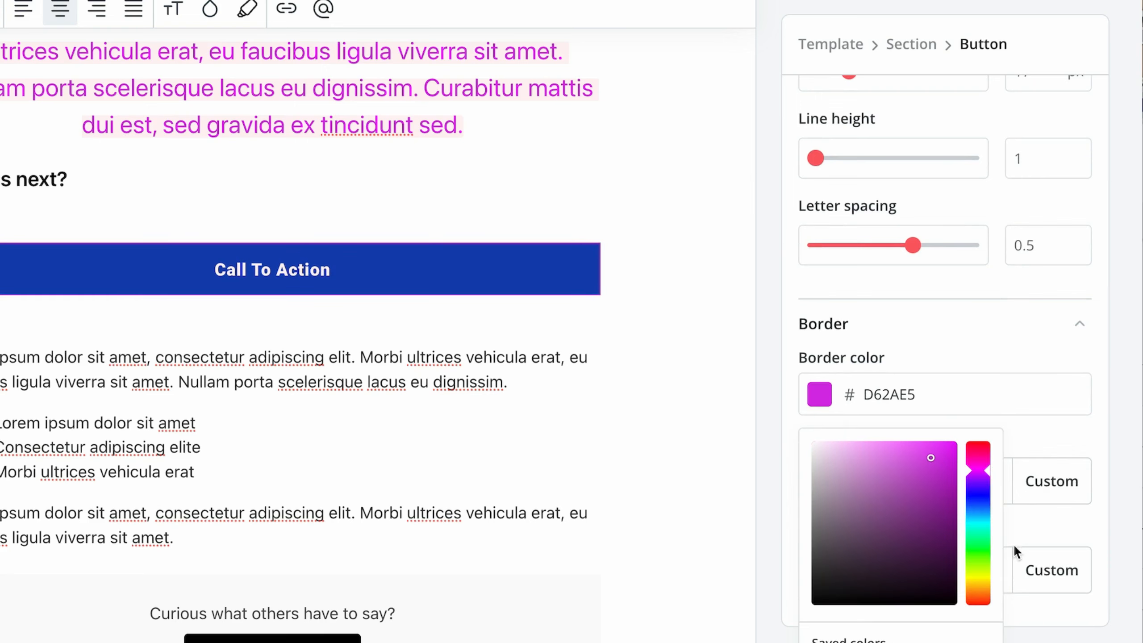
click(764, 382)
- Change the Call To Action button's background to white FFFFFF and its text to the saved purple D62AE5
scroll(936, 354, up, 5)
scroll(936, 360, up, 10)
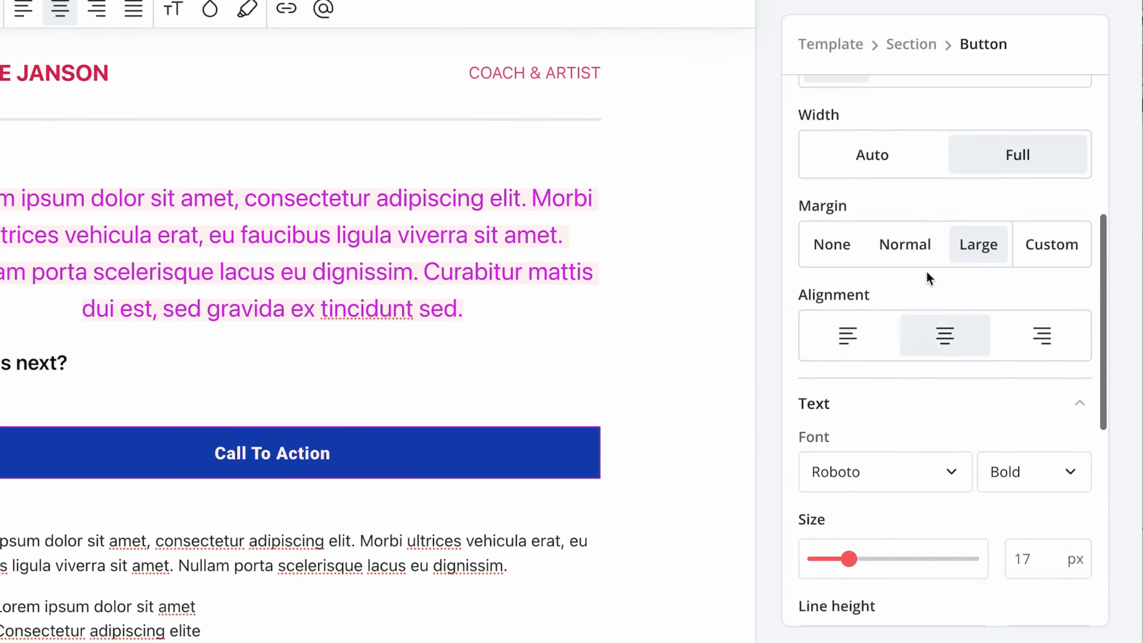
click(819, 229)
click(811, 272)
click(975, 230)
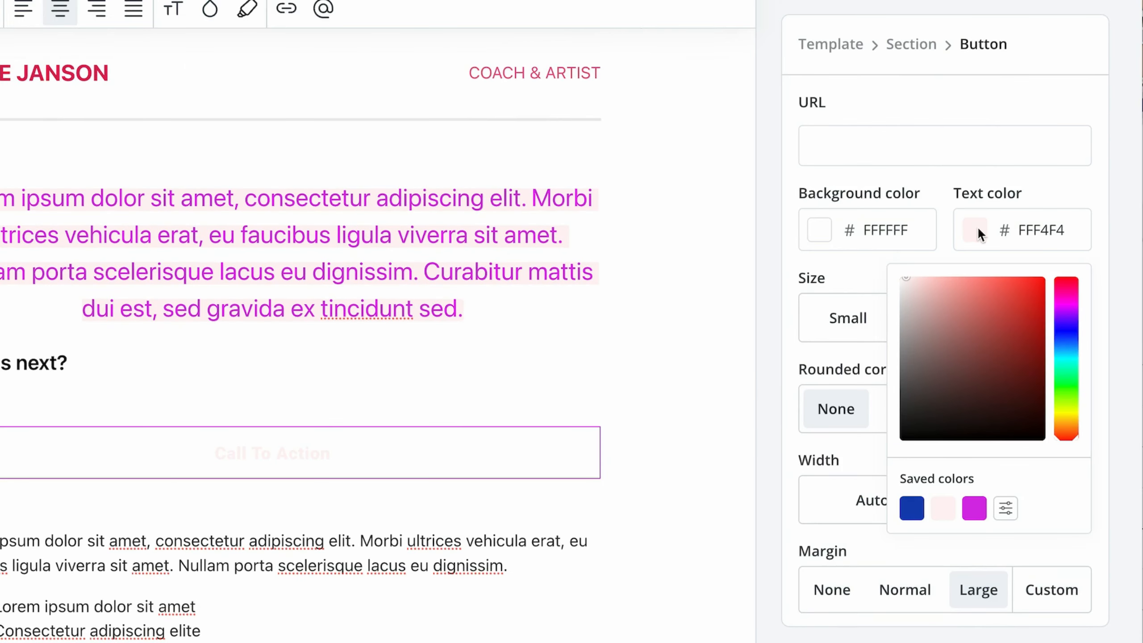
click(975, 508)
click(713, 474)
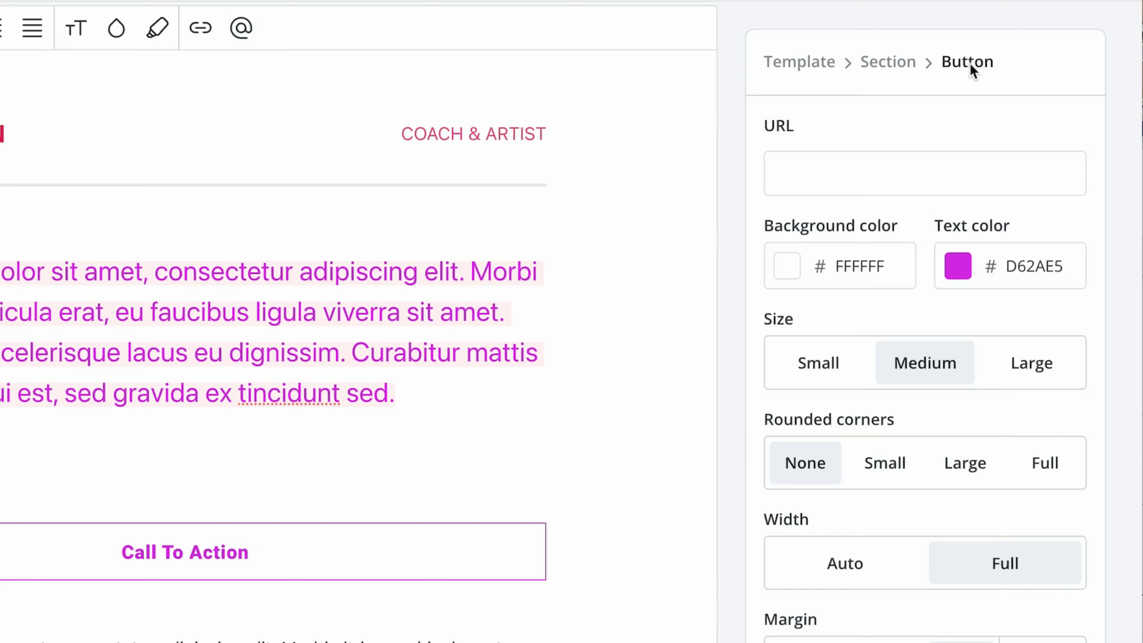
- Try the background color BC8E8E on the section containing the Call To Action button and reset it to transparent
click(889, 65)
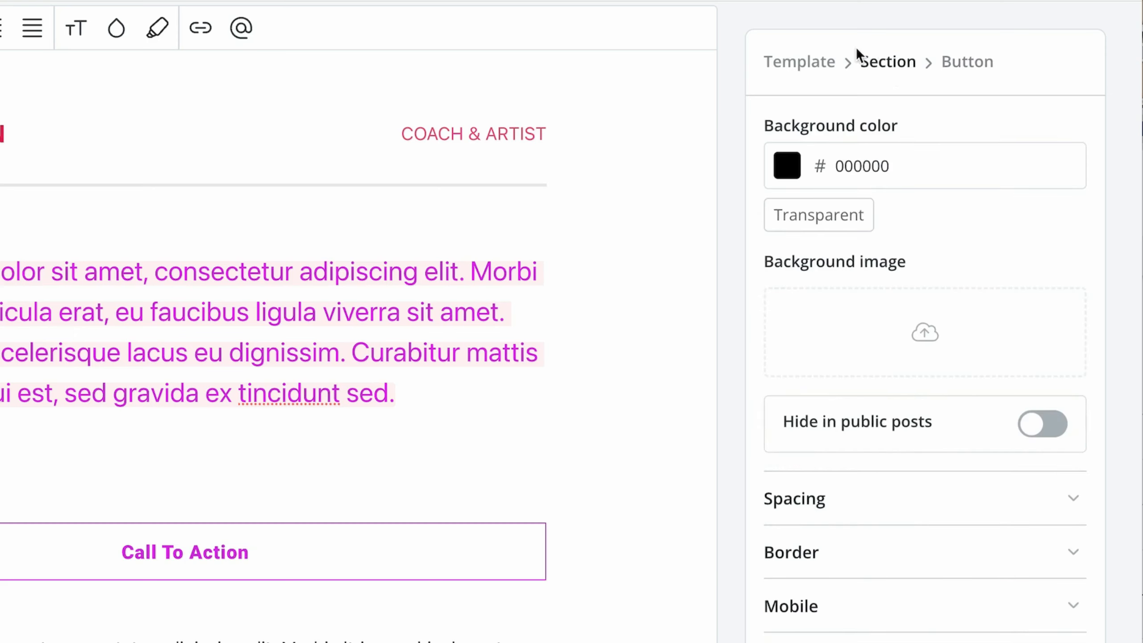
click(787, 165)
click(818, 265)
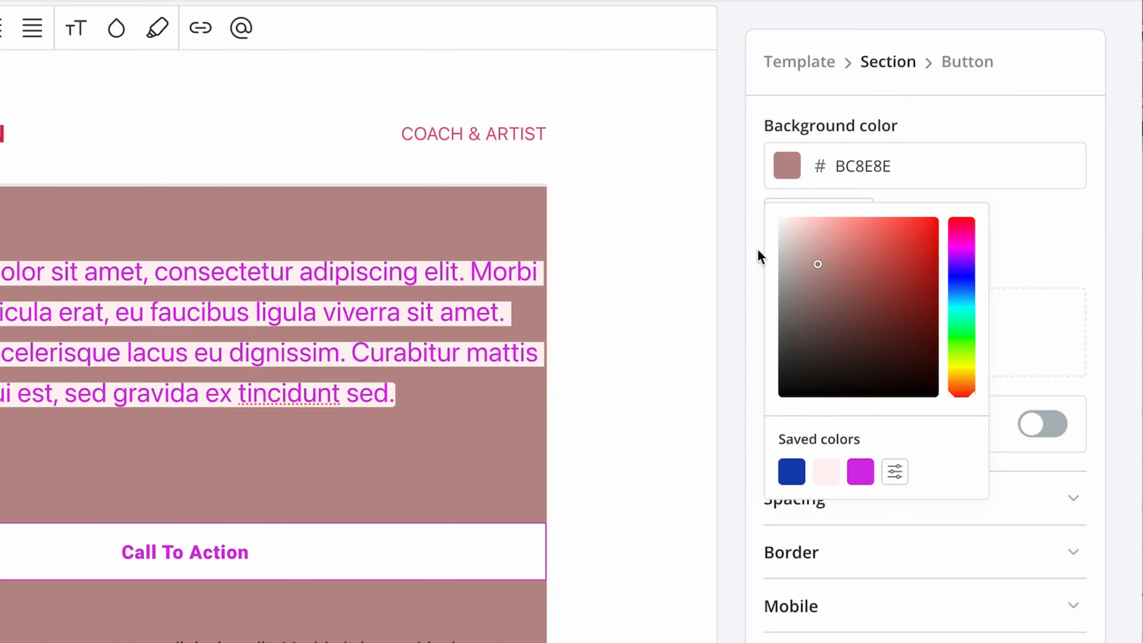
click(821, 216)
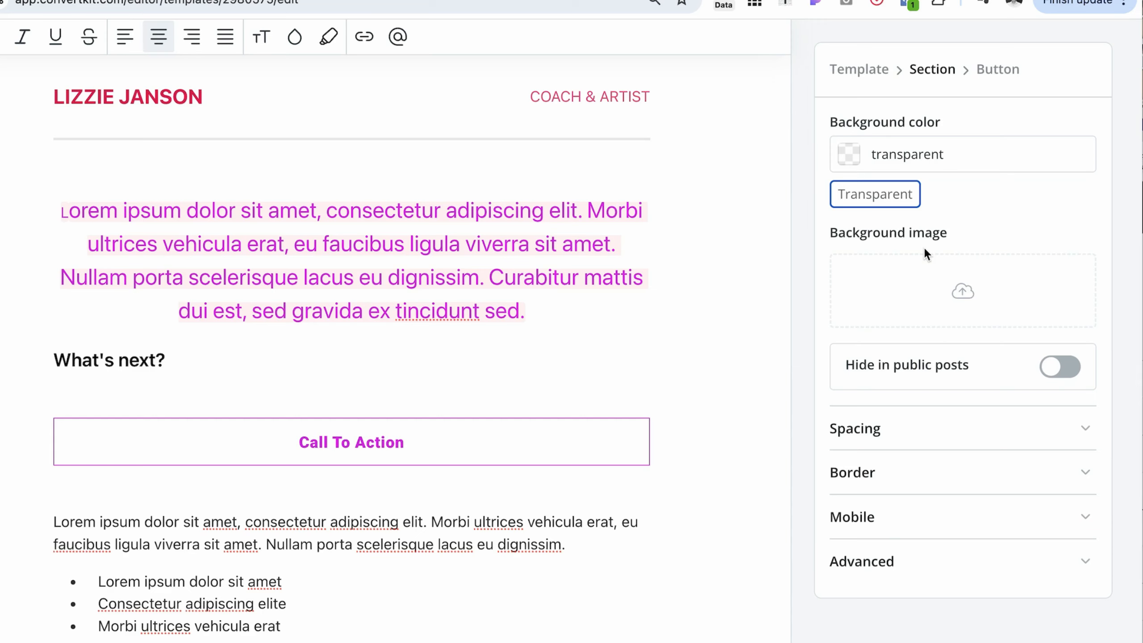
- Try the recently uploaded hand-and-phone photo as the section's background image and remove it
click(929, 299)
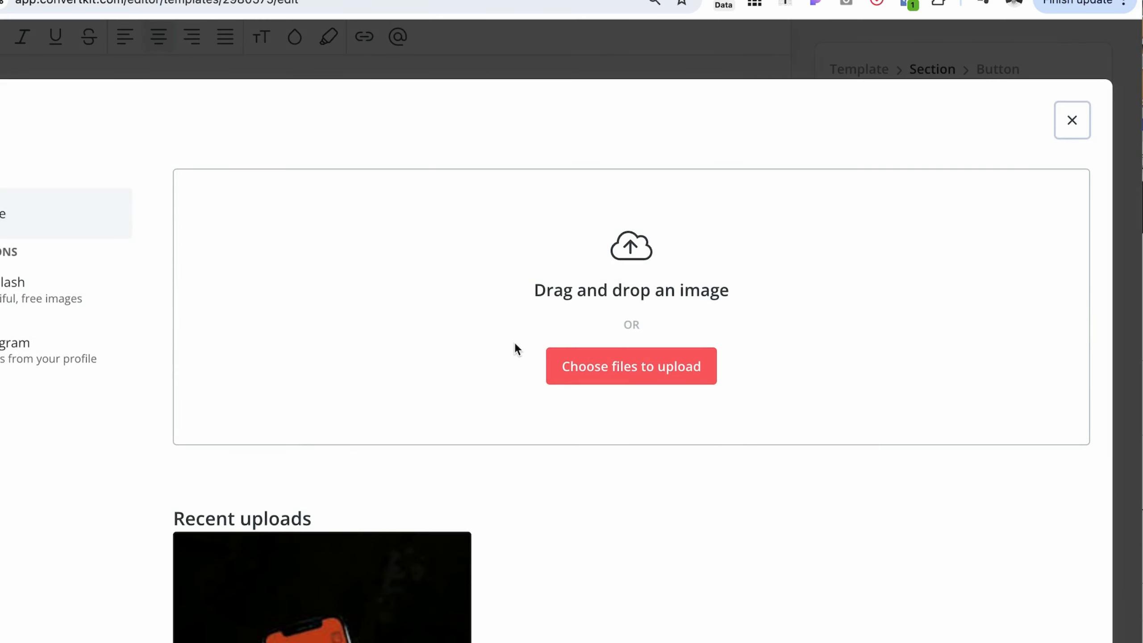
click(270, 551)
scroll(216, 495, down, 5)
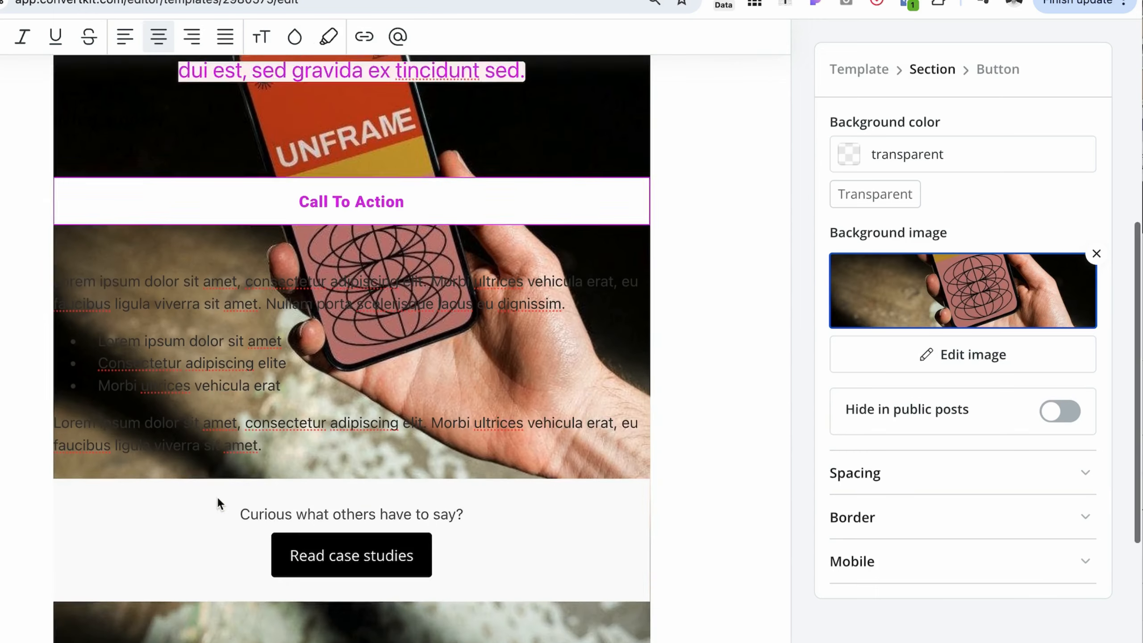
scroll(216, 495, up, 4)
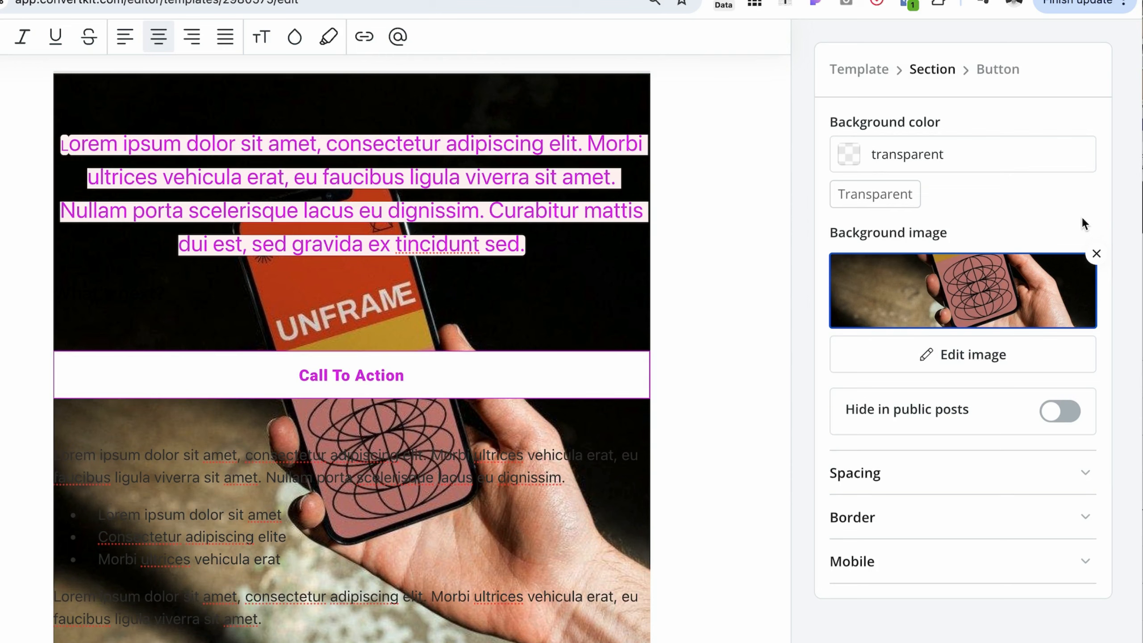
click(1096, 254)
- Set the whole template's background color to light pink F8E3E3
scroll(380, 427, up, 4)
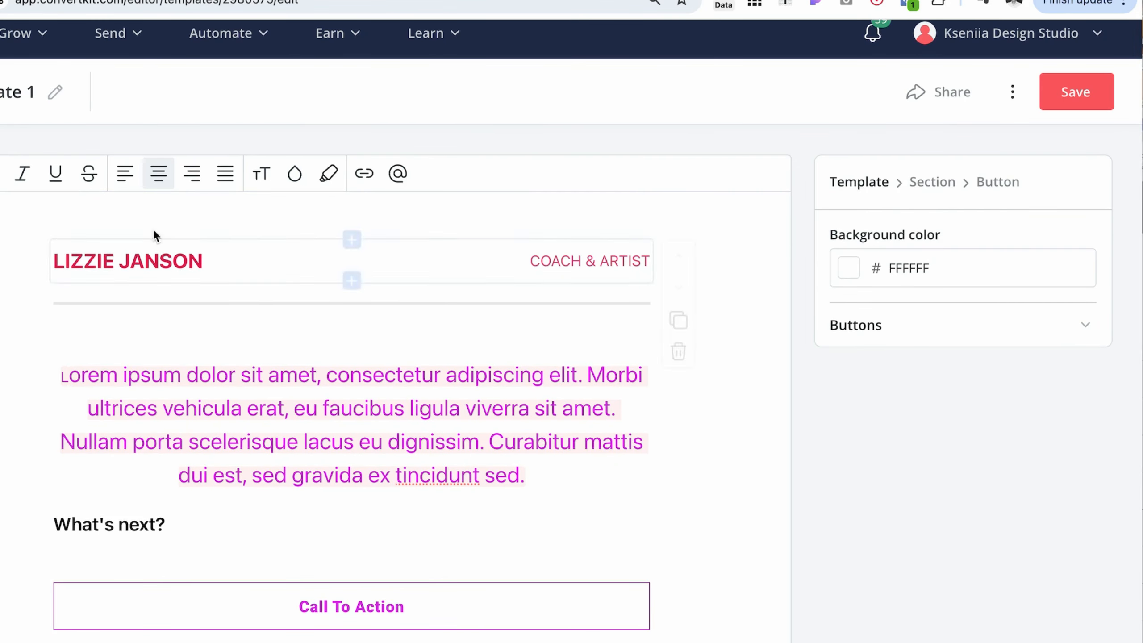
click(848, 268)
drag(858, 320, 855, 318)
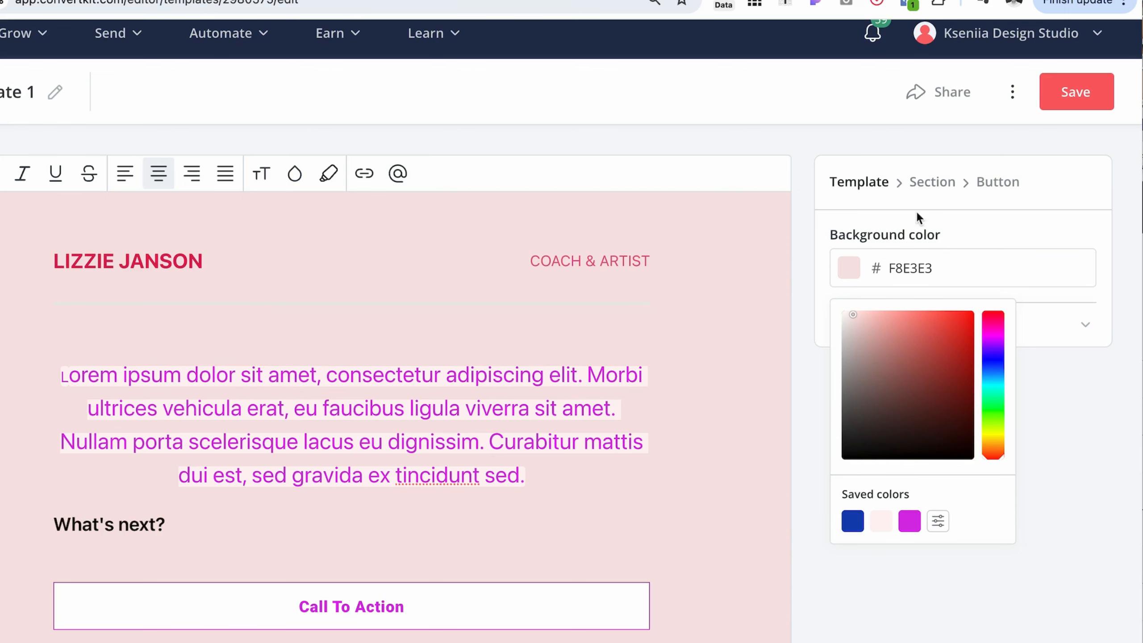
- Set the background color of the section containing the Call To Action button to white FFFFFF
click(932, 182)
click(848, 268)
drag(857, 319, 809, 259)
scroll(619, 407, down, 15)
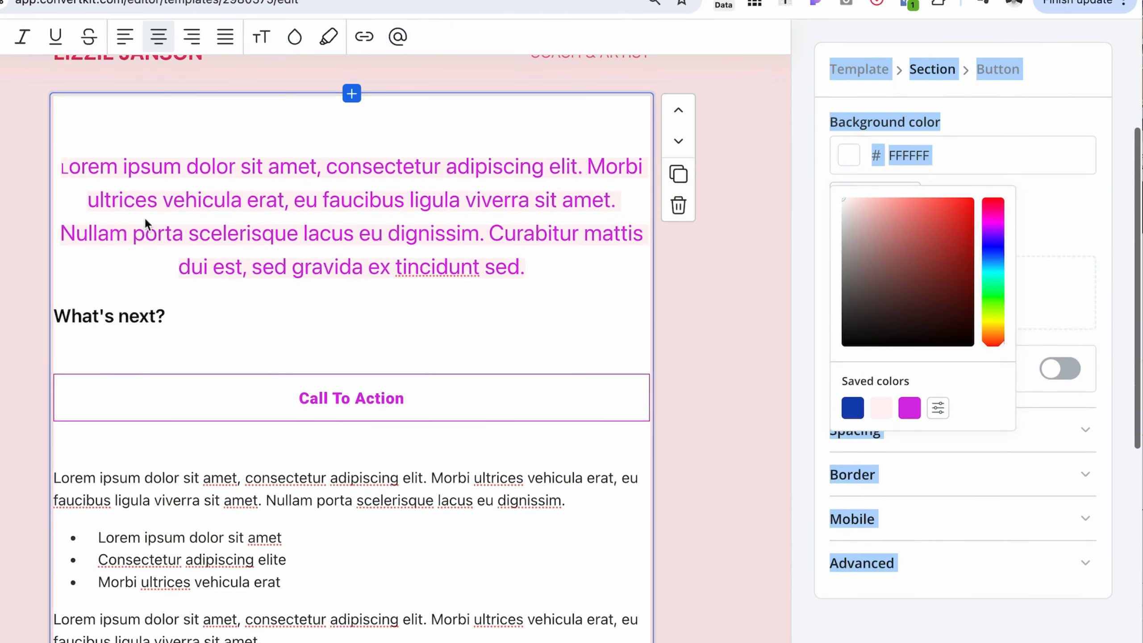
scroll(357, 583, up, 5)
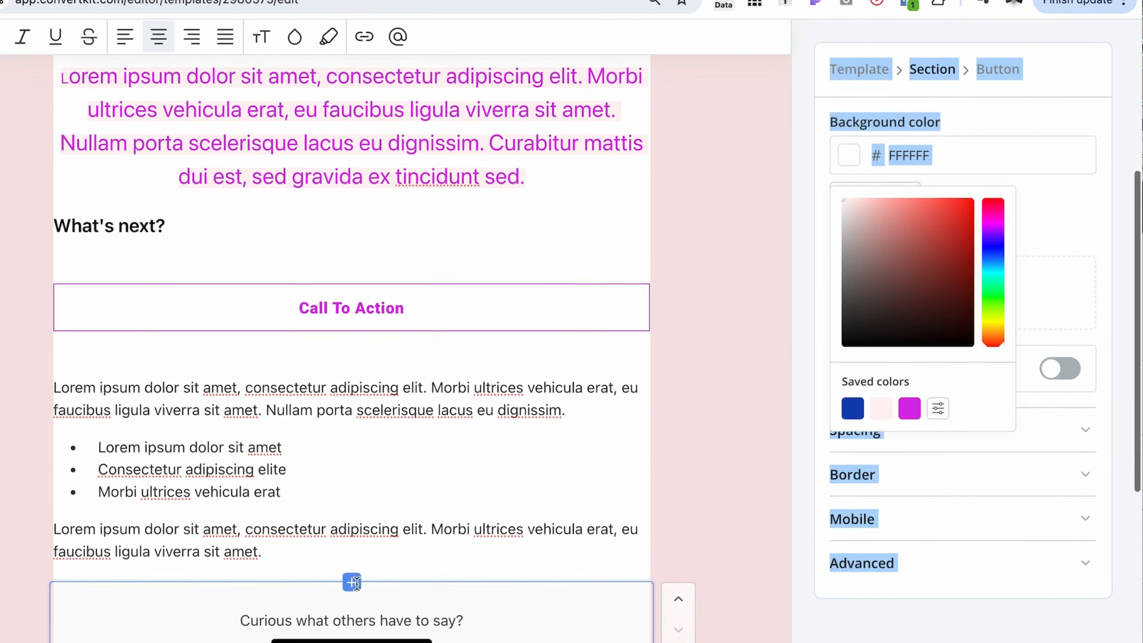
click(757, 472)
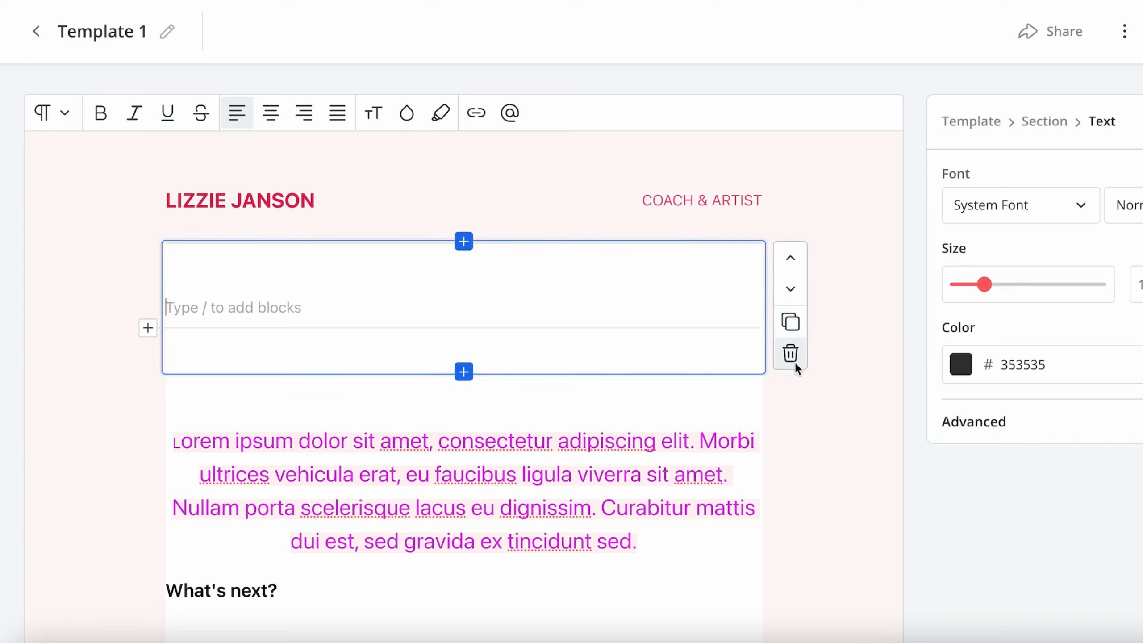
- Duplicate the empty section below the header and delete the copy
click(791, 289)
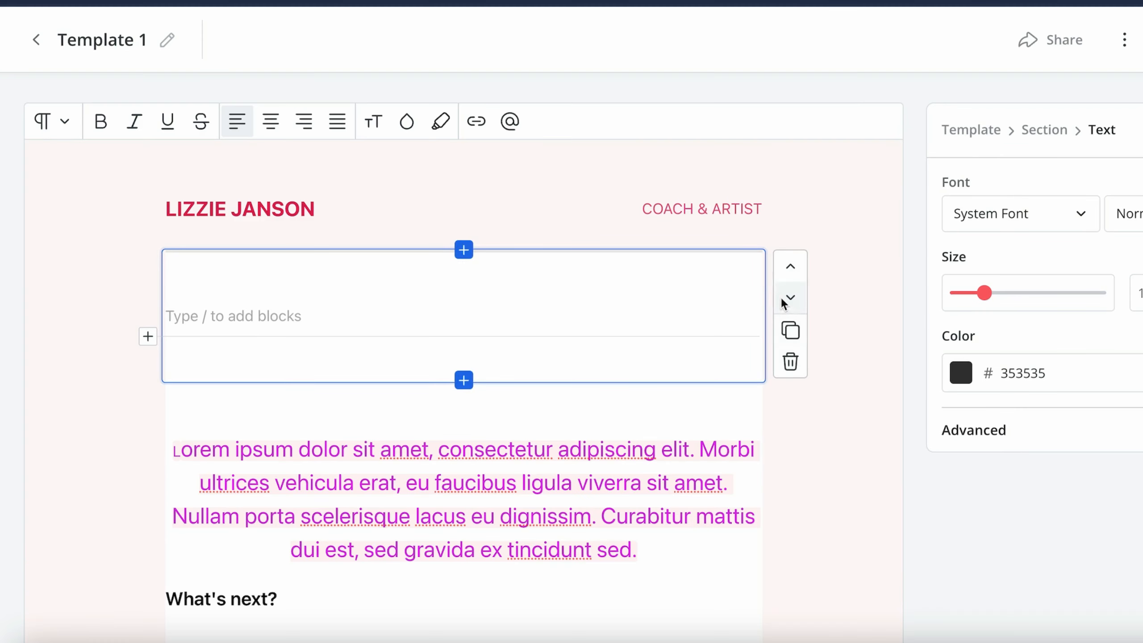
click(800, 328)
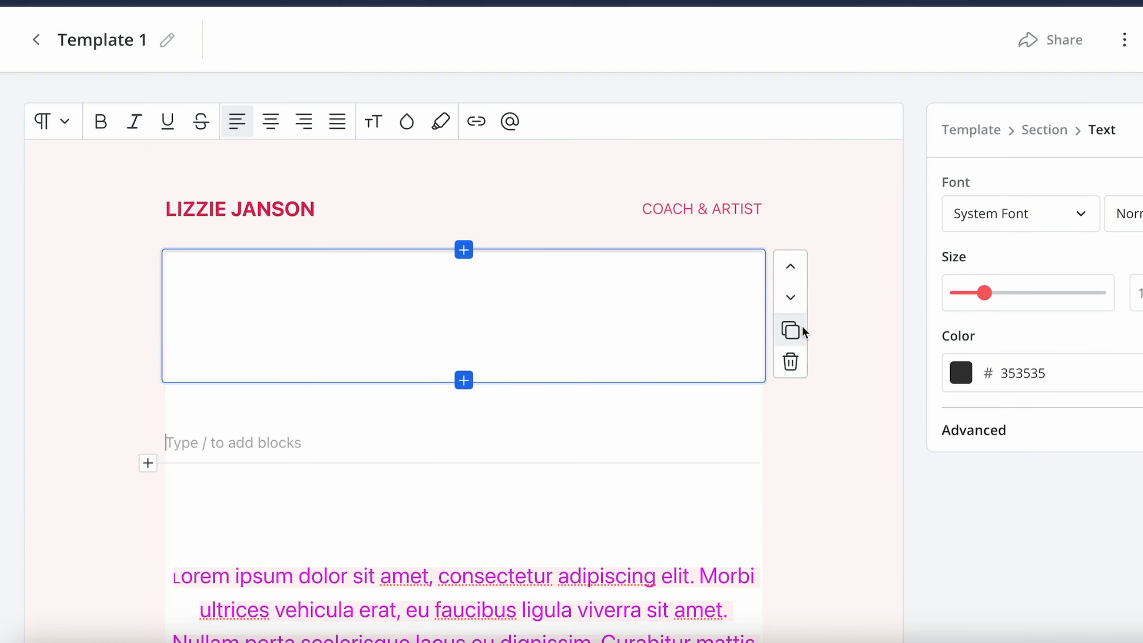
mouse_move(692, 452)
click(791, 485)
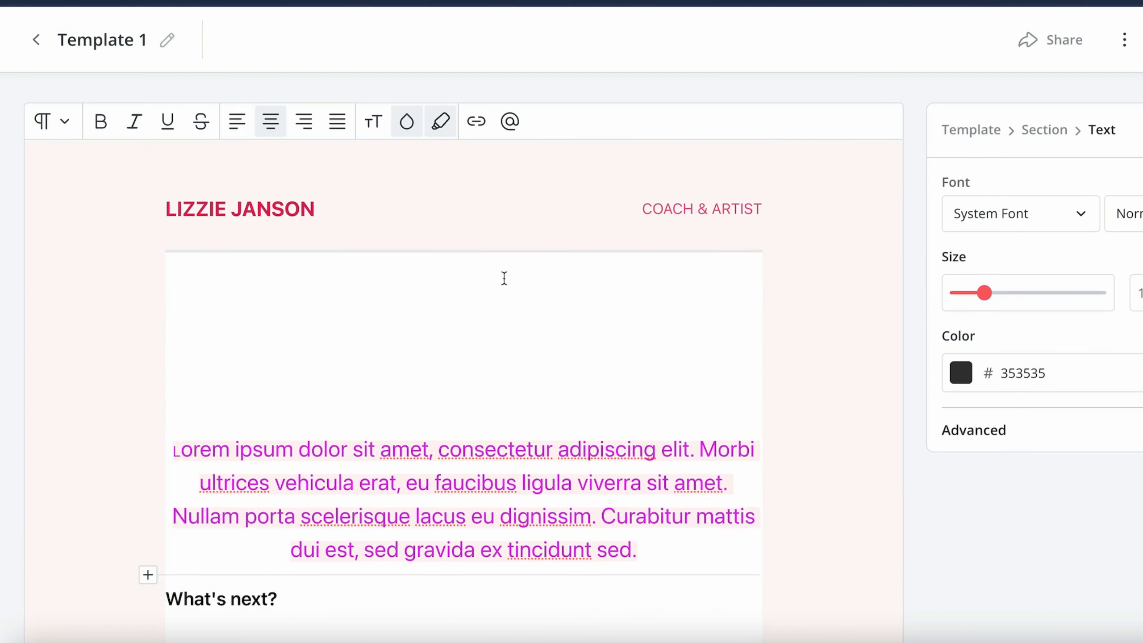
- Fill the empty section below the header with a placeholder paragraph starting "Phasellus nec sem in justo pellentesque facilisis"
click(281, 306)
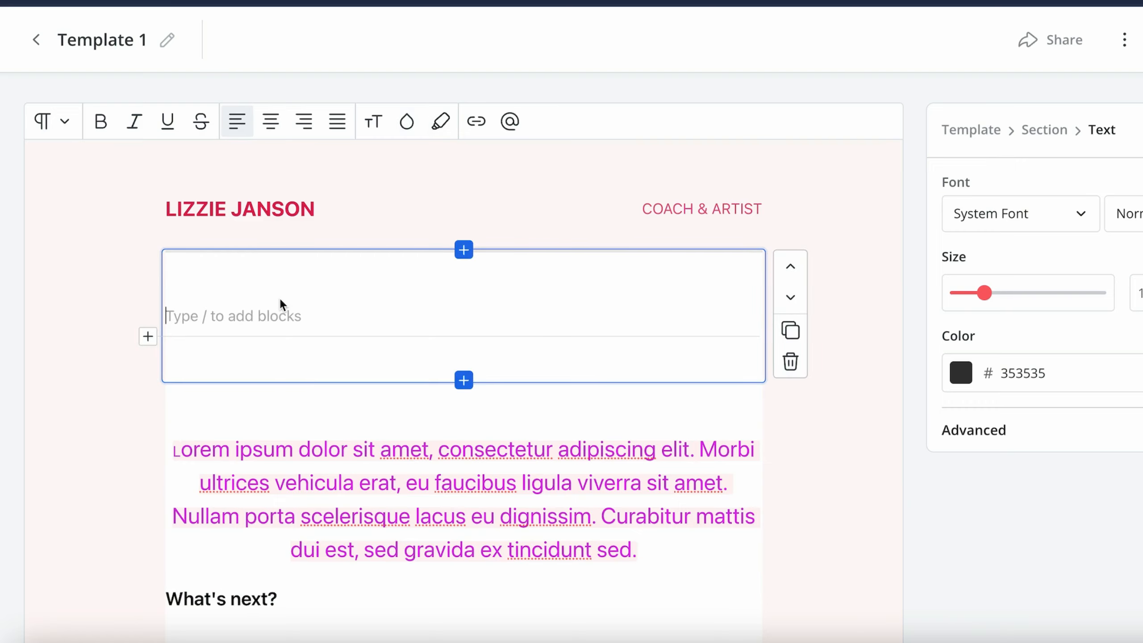
click(901, 1)
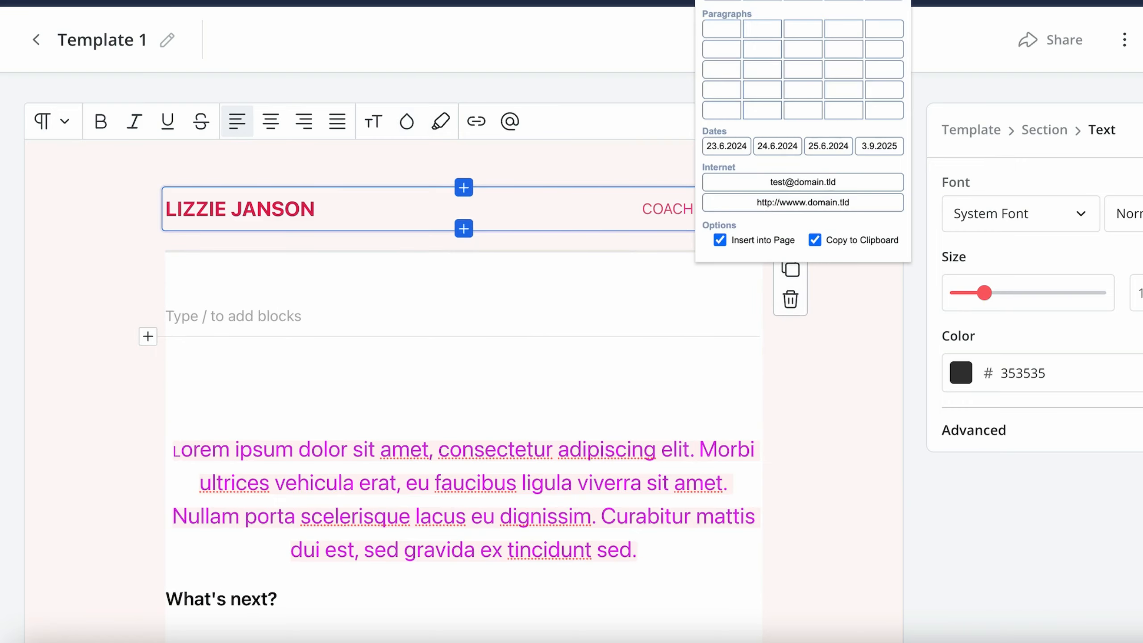
click(202, 314)
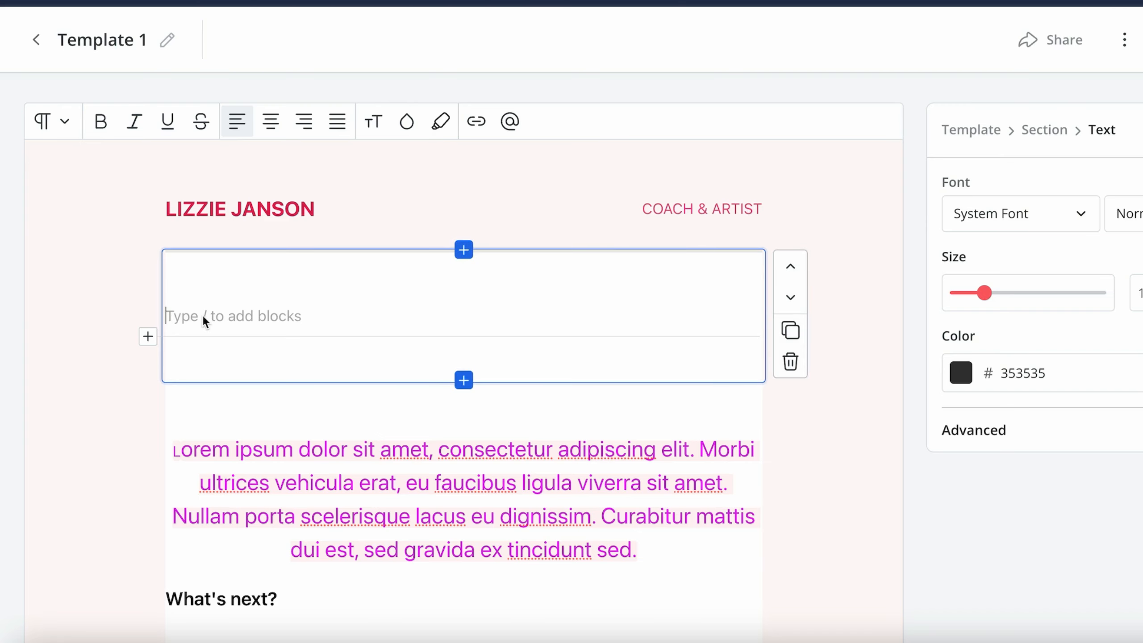
text(Phasellus nec sem in justo pellentesque facilisis. Pellentesque habitant morbi tristique senectus et netus et malesuada fames ac turpis egestas. Praesent nec nisl a purus blandit viverra. Praesent egestas neque eu enim. Quisque ut nisi.)
- Set the font size of the Phasellus paragraph to 18 px
key(ctrl+a)
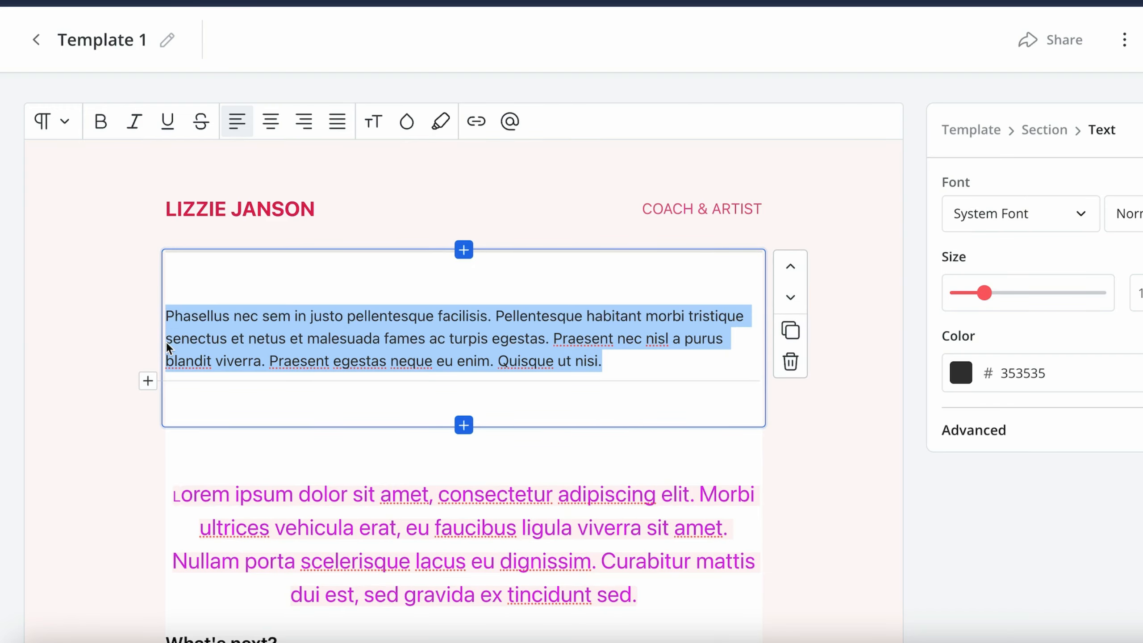
click(55, 382)
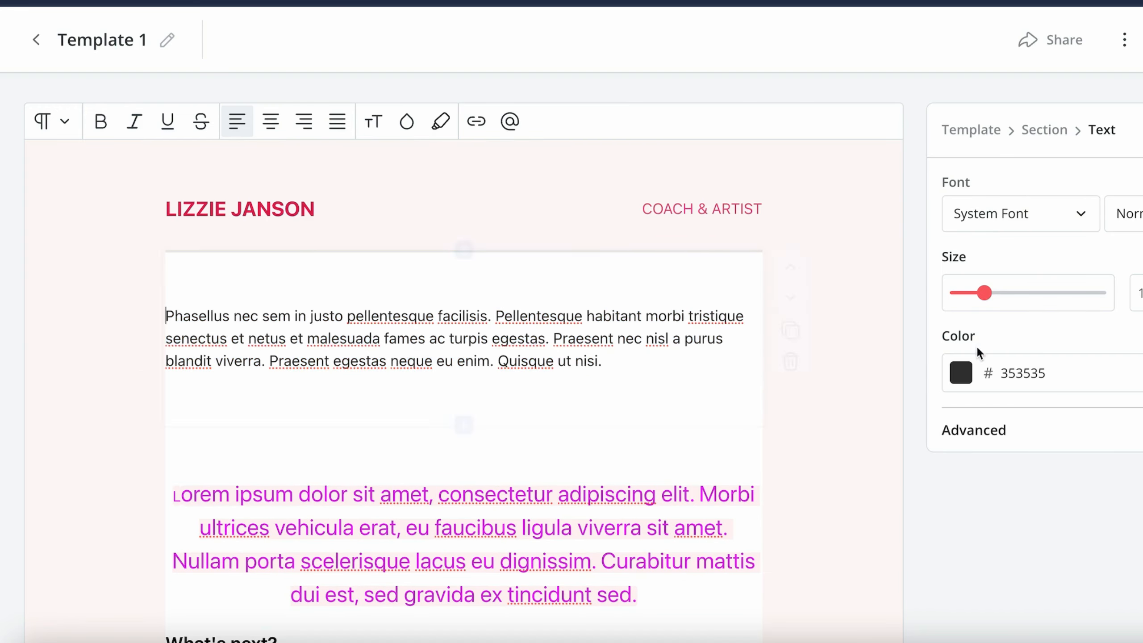
mouse_move(982, 295)
mouse_down()
mouse_move(1006, 287)
mouse_move(996, 286)
mouse_up()
drag(885, 289, 879, 289)
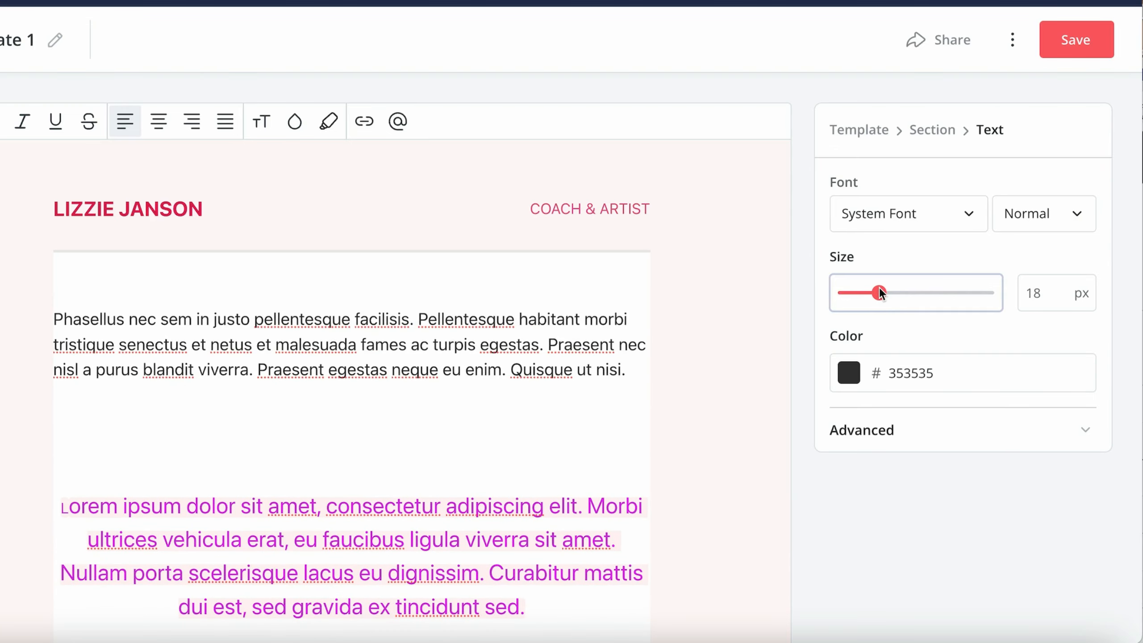
- Set the padding of the section containing the Phasellus paragraph to Large
click(932, 131)
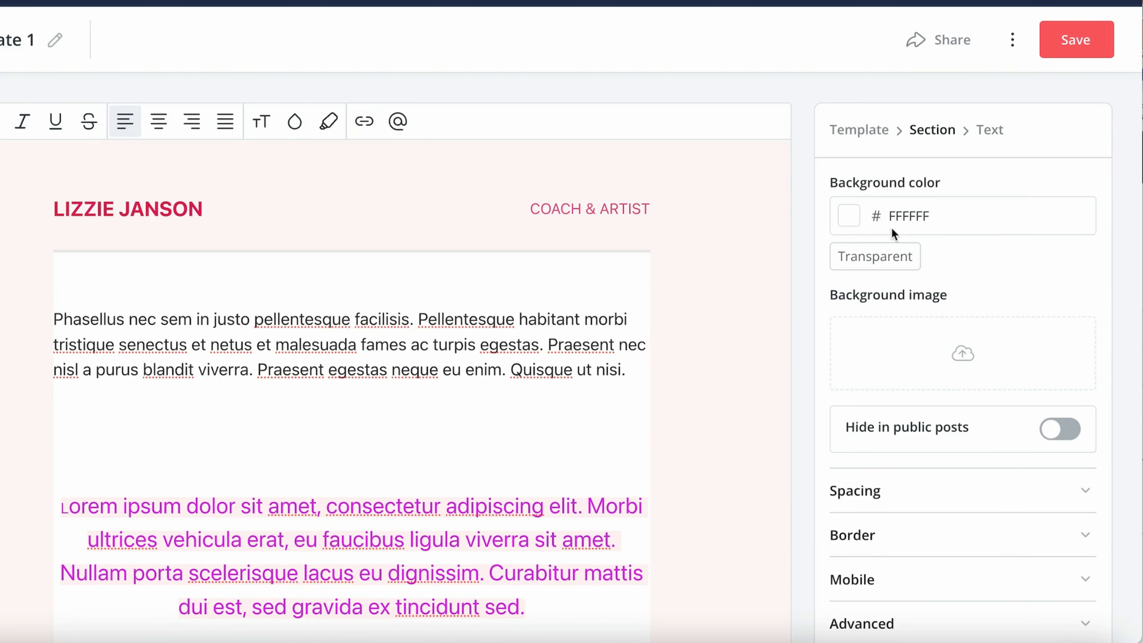
scroll(871, 542, down, 1)
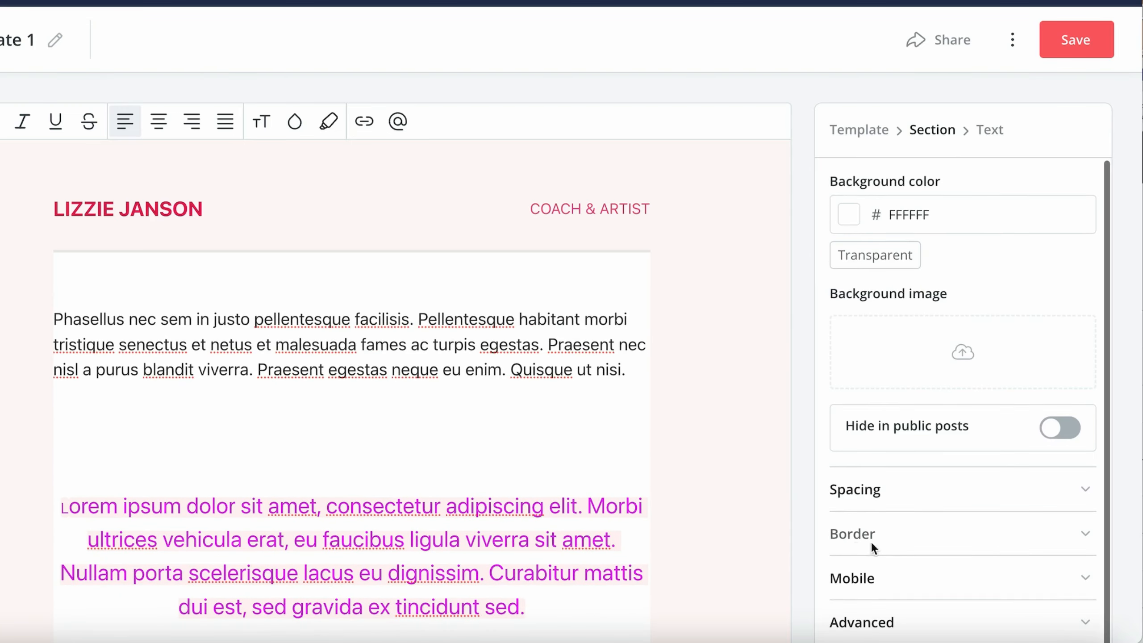
click(918, 495)
scroll(923, 437, down, 4)
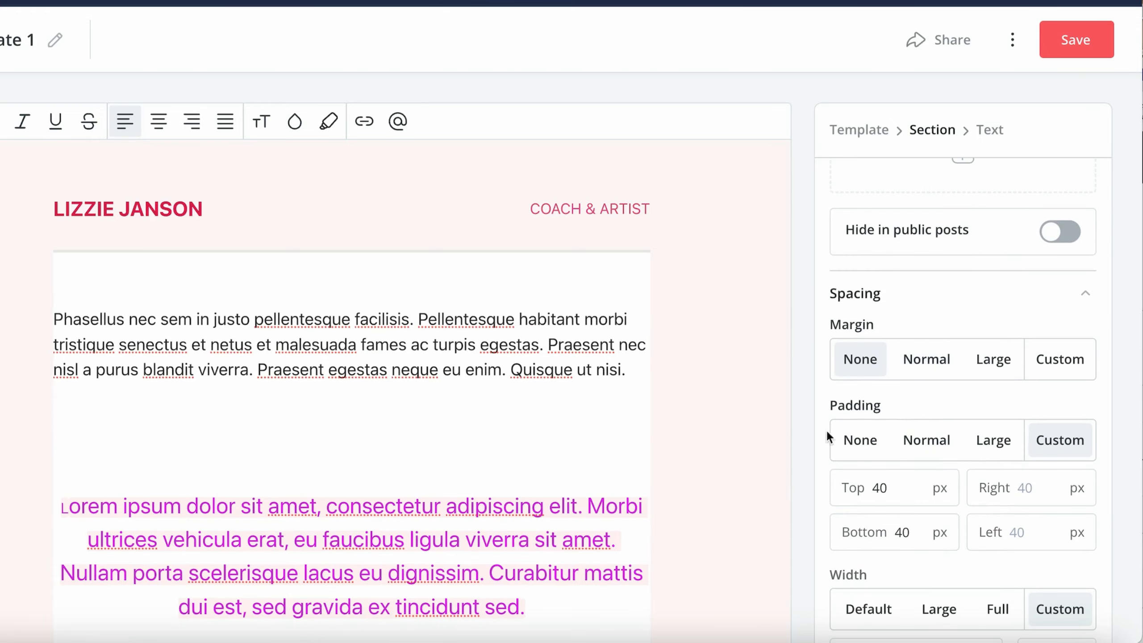
scroll(829, 305, down, 2)
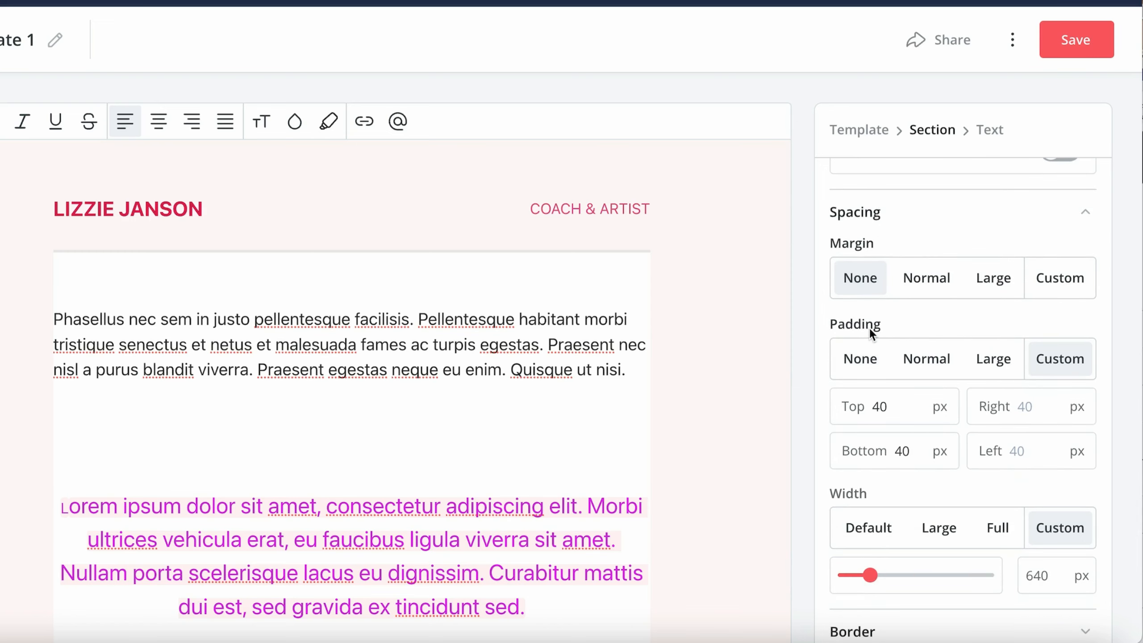
click(943, 362)
click(993, 363)
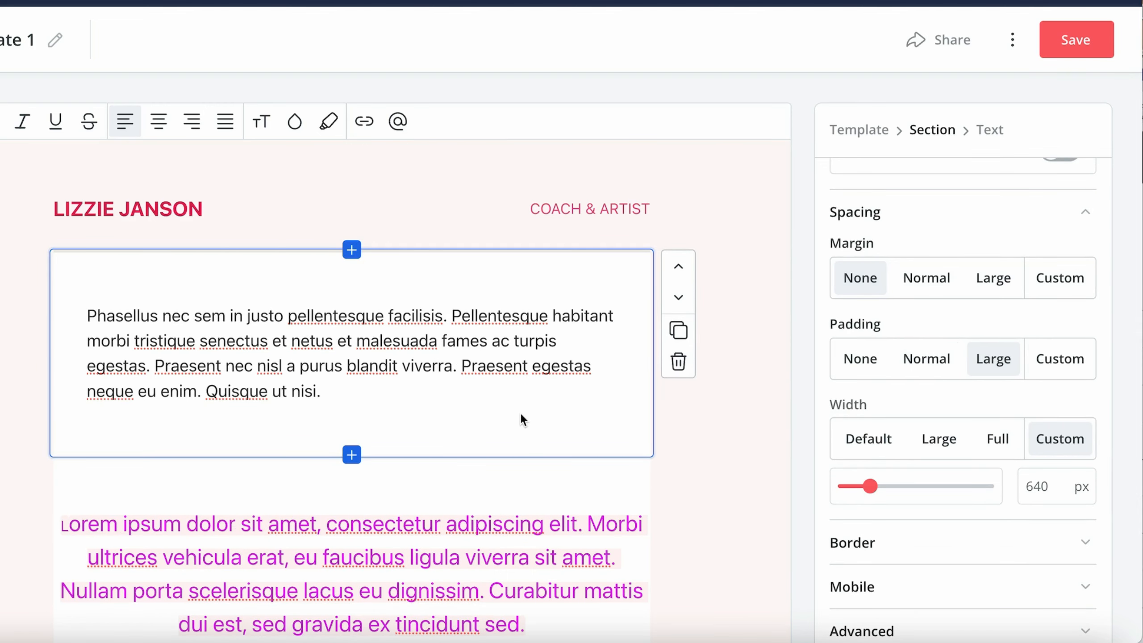
- Insert a layout below the Phasellus paragraph using the recipe design with the "Chicken & Squash Curry" card
scroll(455, 372, down, 4)
click(70, 243)
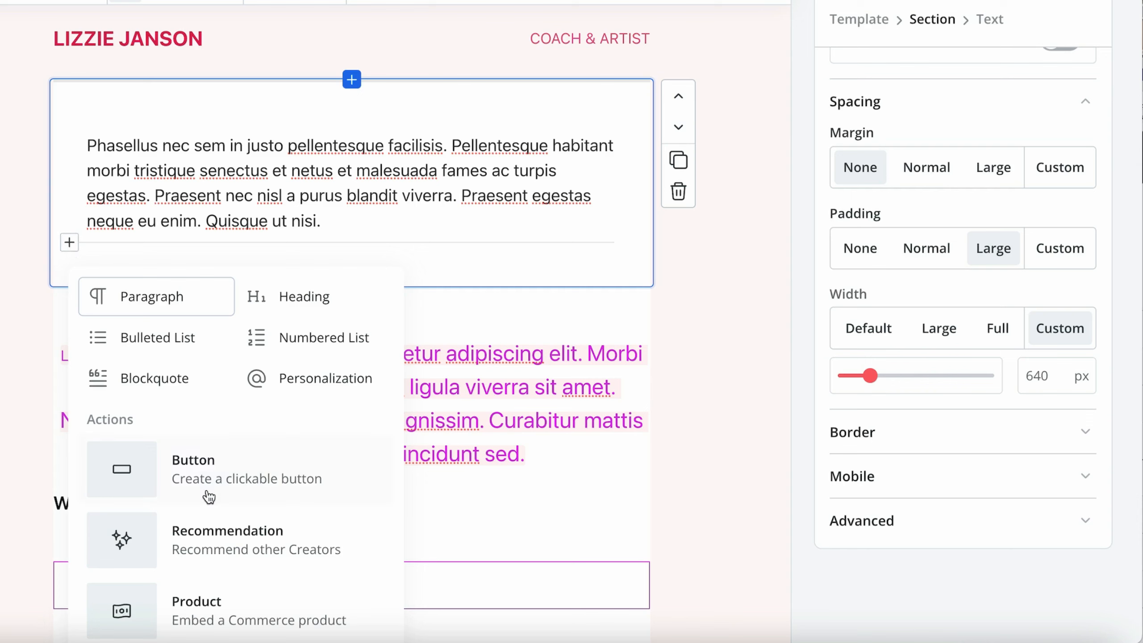
scroll(209, 496, down, 2)
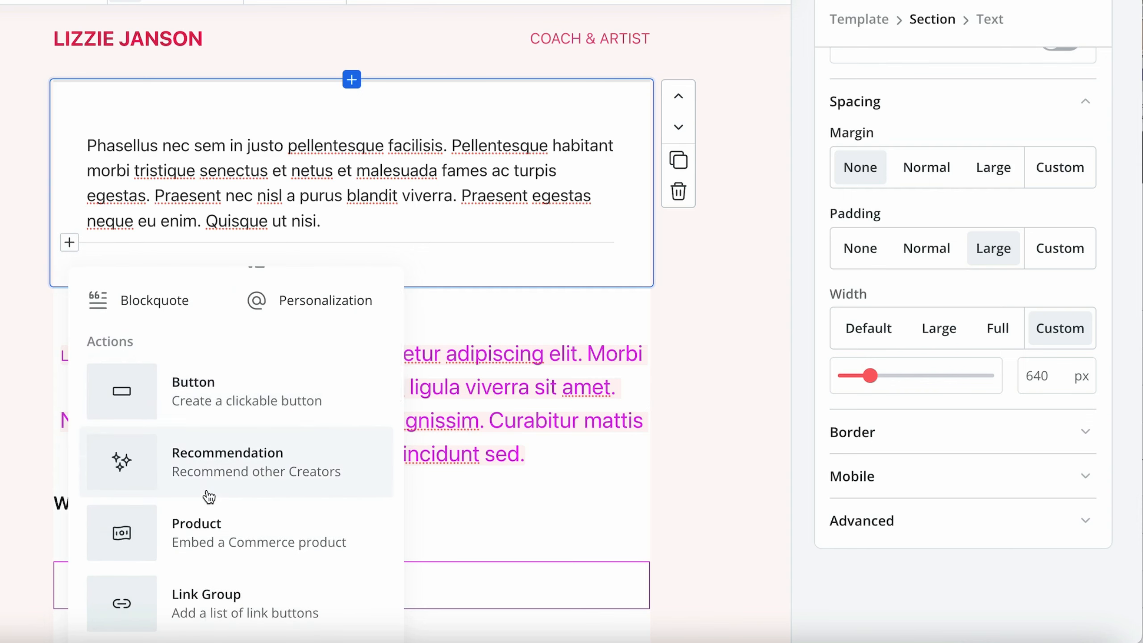
scroll(194, 406, up, 2)
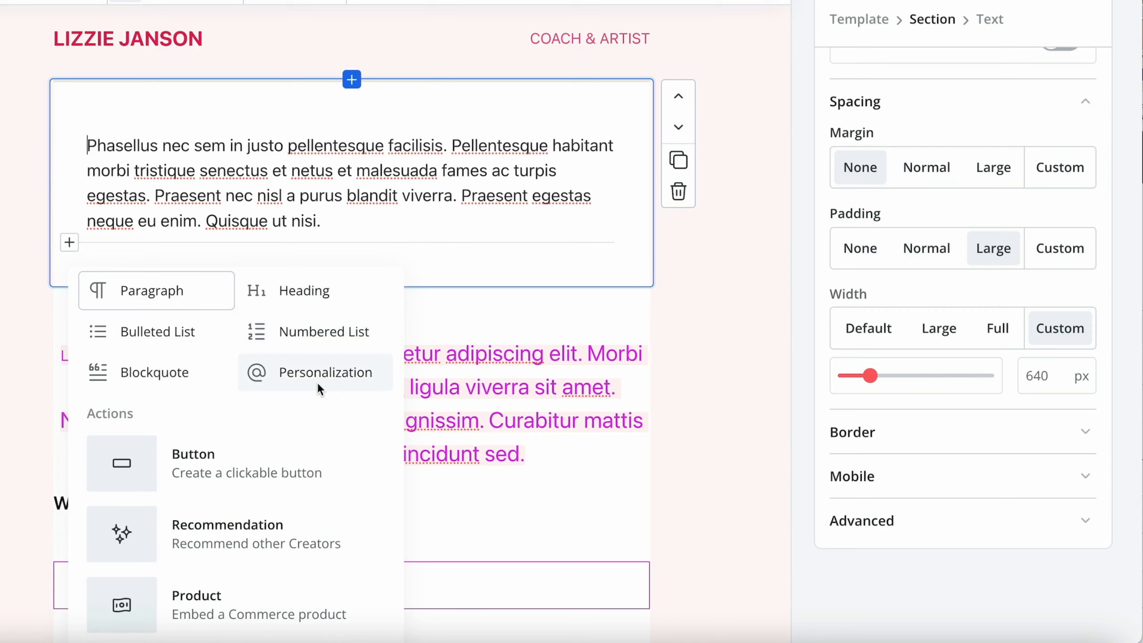
scroll(288, 478, down, 10)
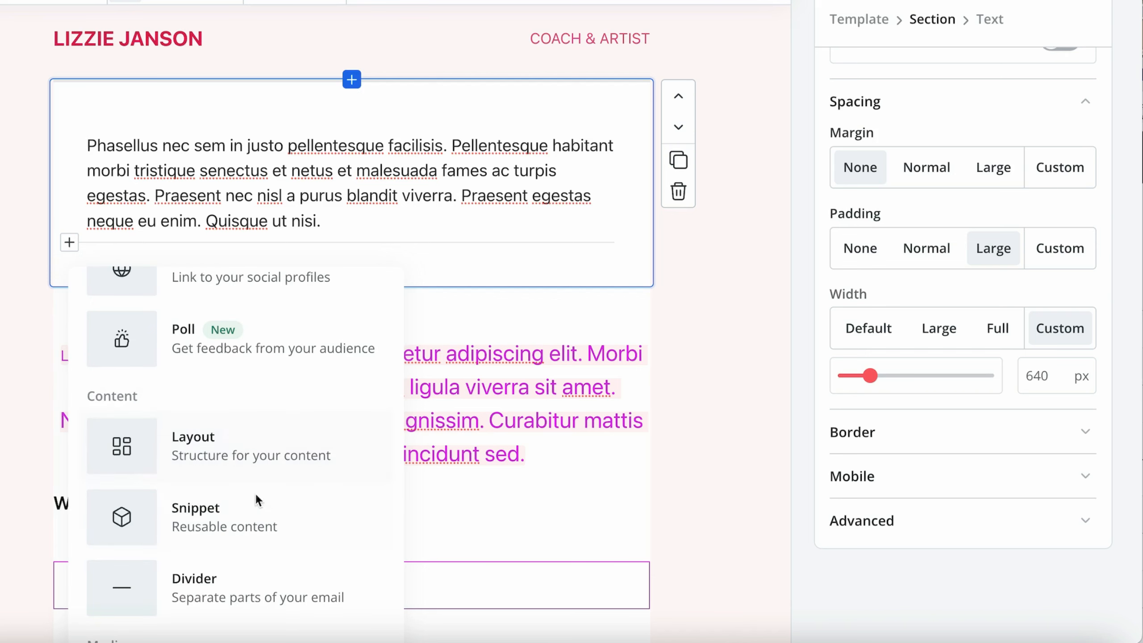
click(257, 440)
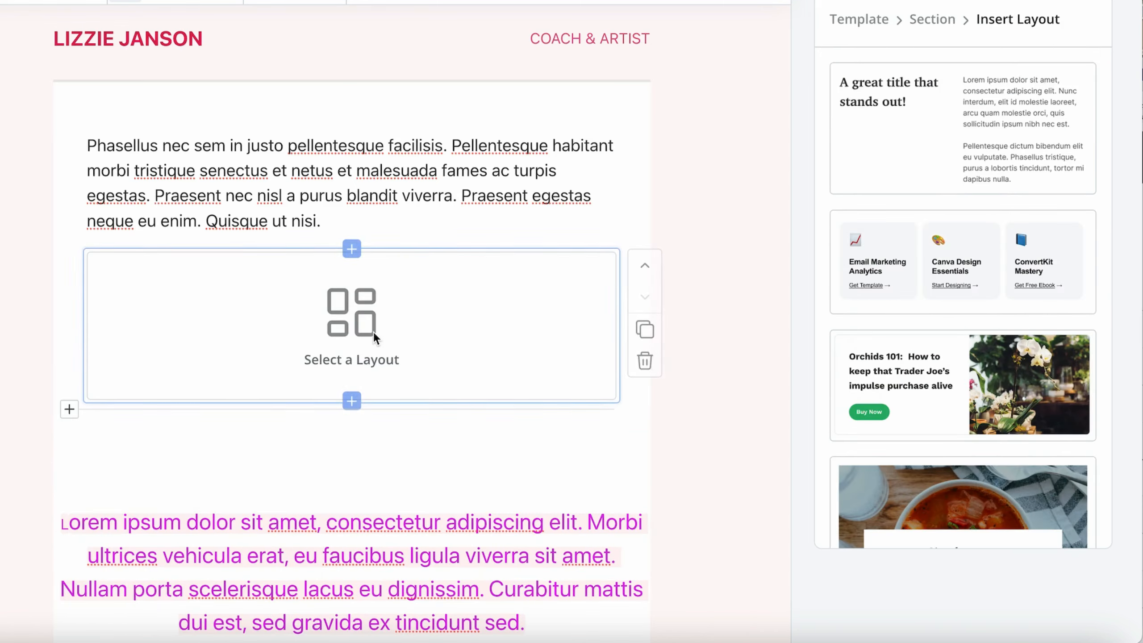
scroll(959, 493, down, 15)
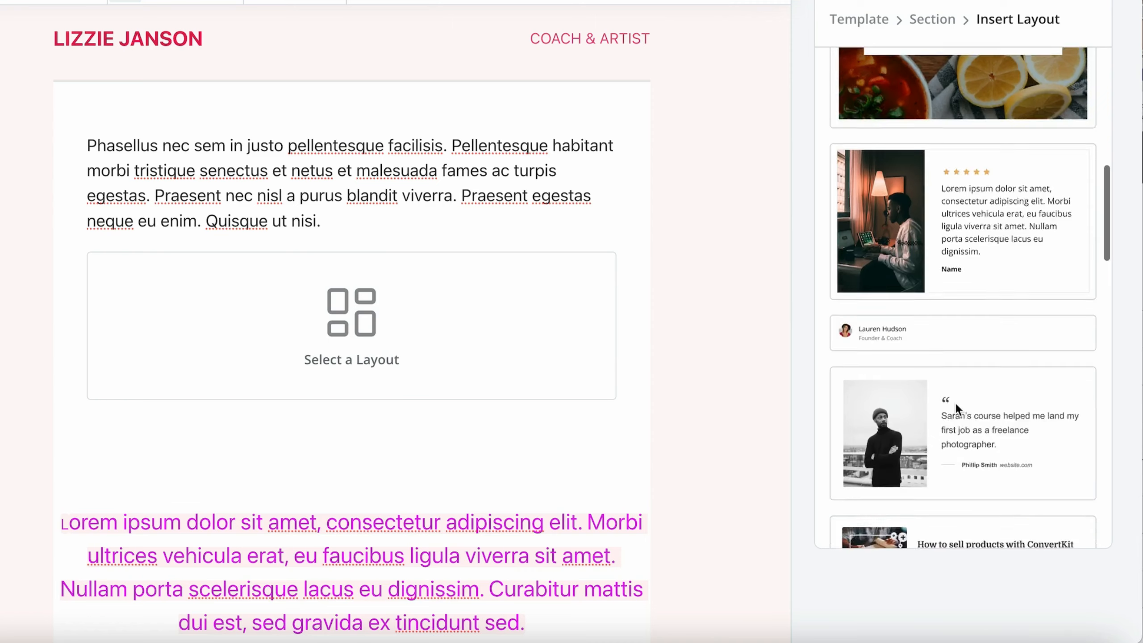
scroll(955, 401, down, 5)
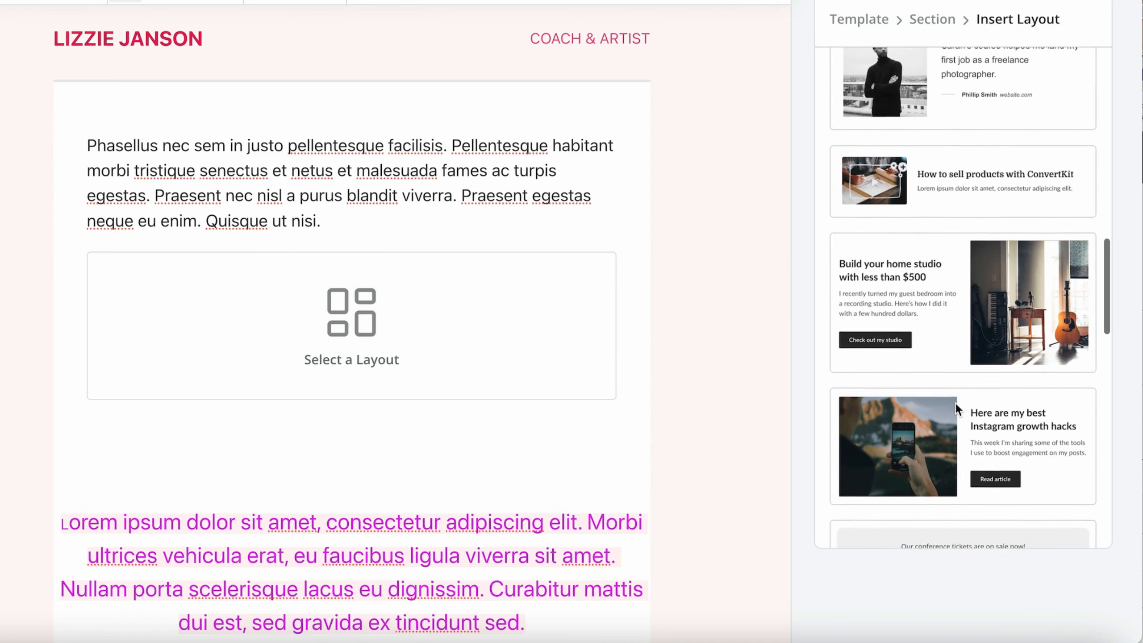
scroll(957, 277, up, 6)
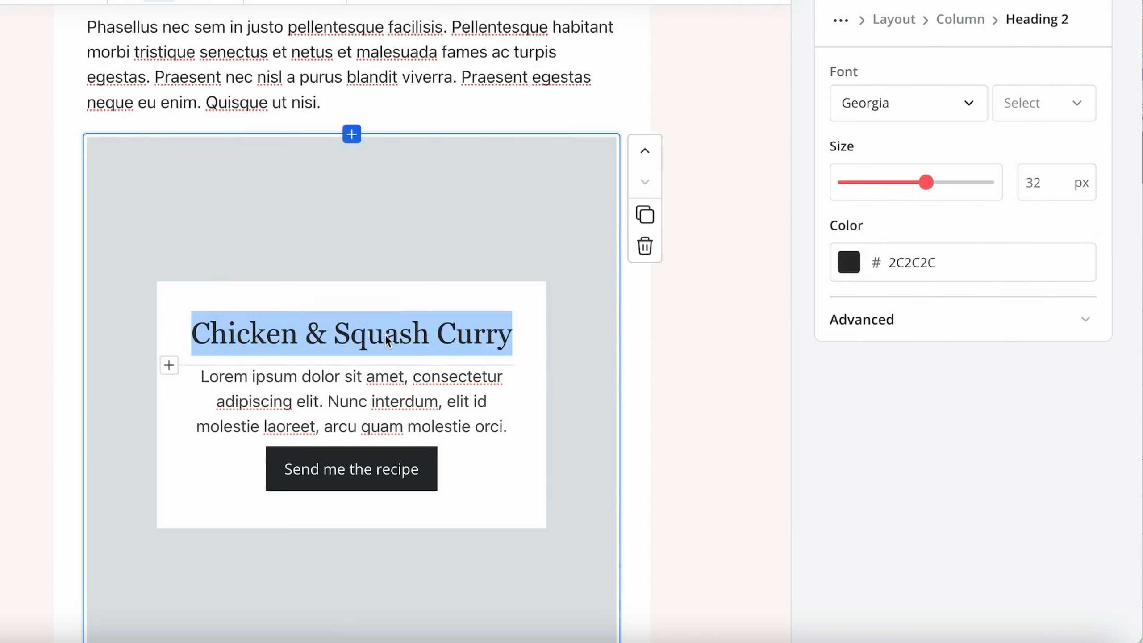
- Replace the "Chicken & Squash Curry" heading with the placeholder text "Maecenas tempus, tellus eget condimentum rhoncus, sem quam semper libero"
key(super+v)
scroll(339, 266, up, 3)
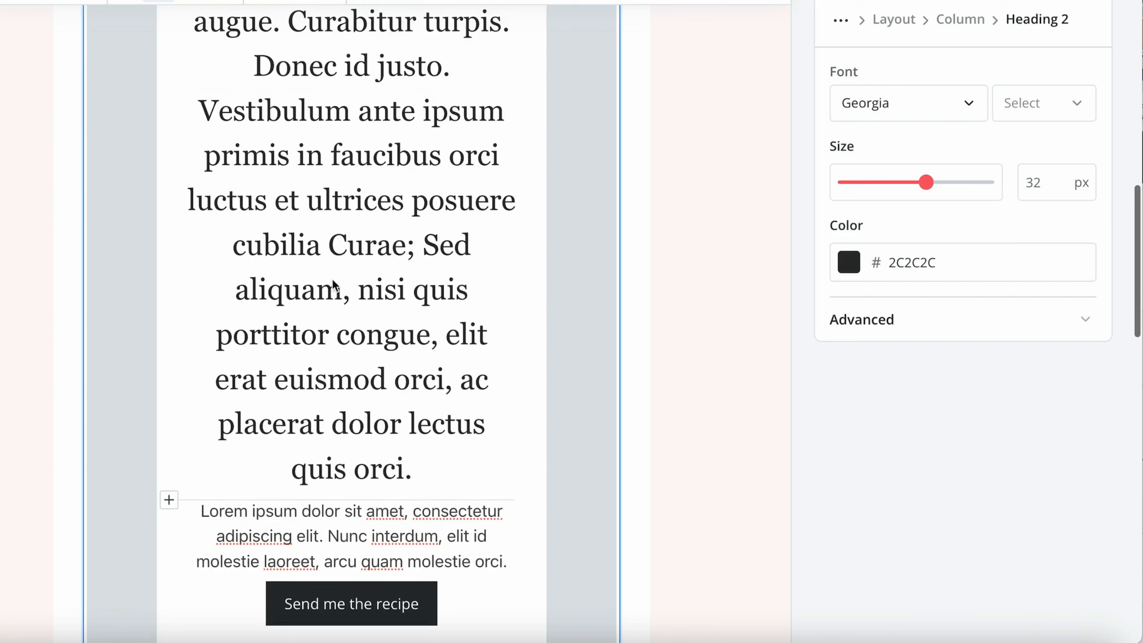
drag(413, 470, 198, 113)
- Change the font of the Maecenas heading in the recipe card to New York
click(968, 103)
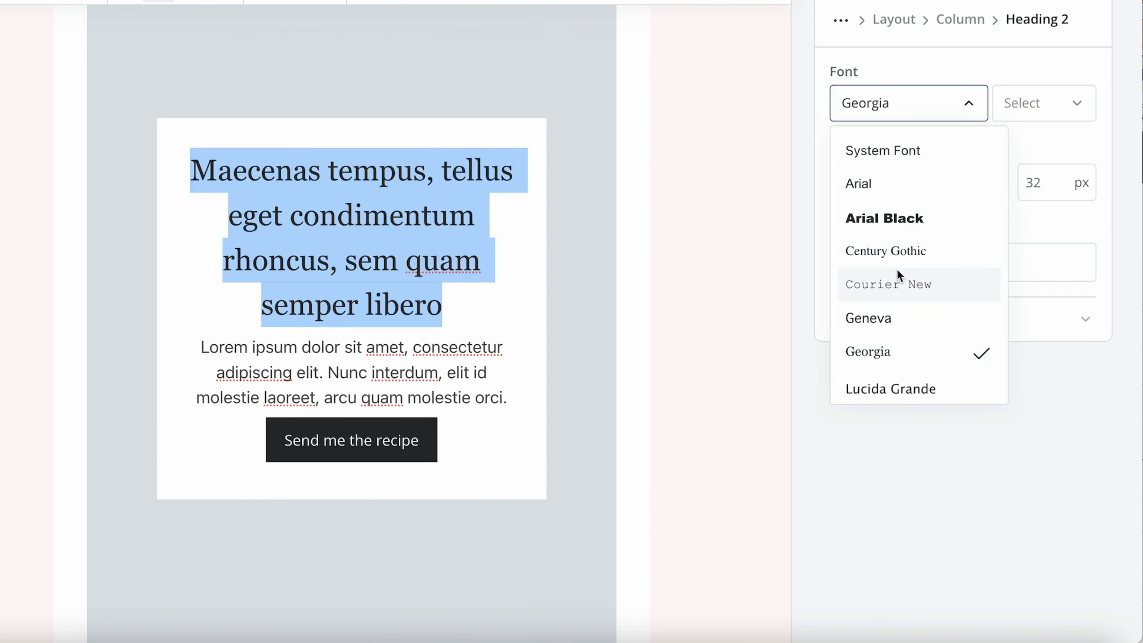
scroll(897, 270, down, 2)
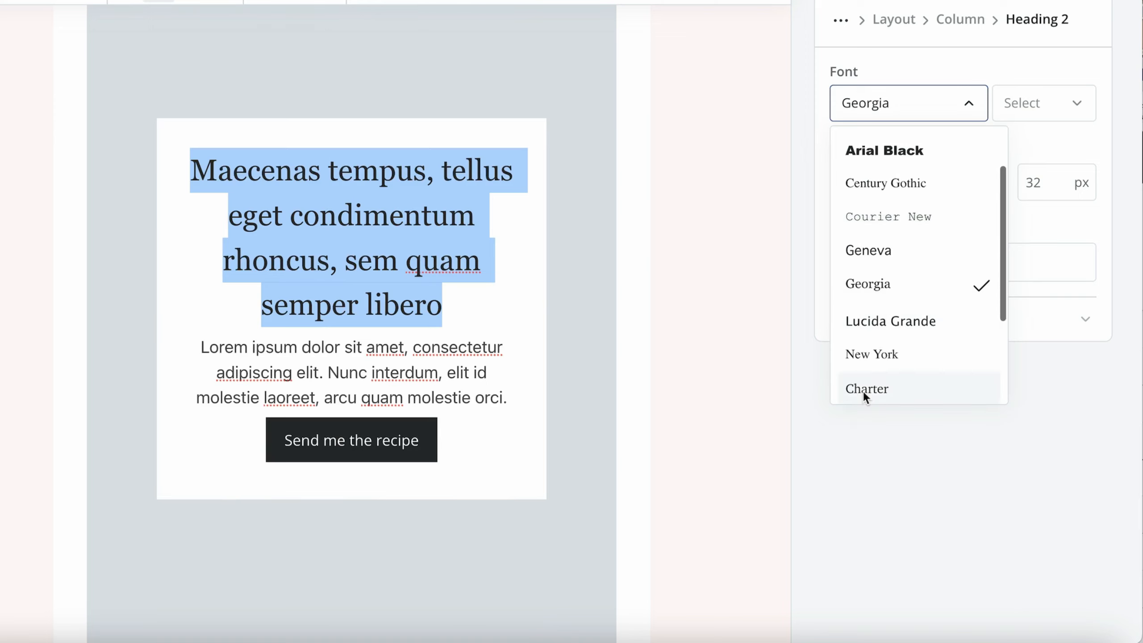
scroll(904, 243, down, 2)
click(927, 266)
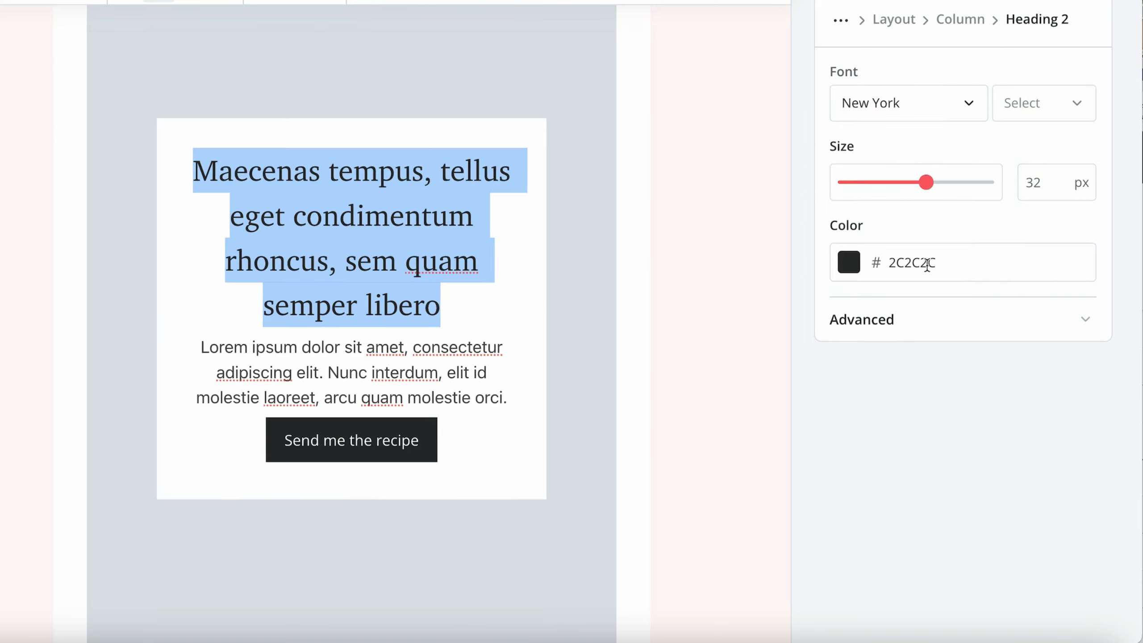
- Style the Lorem ipsum paragraph in the recipe card with the Roboto font, 17 px size and a near-black color
click(347, 375)
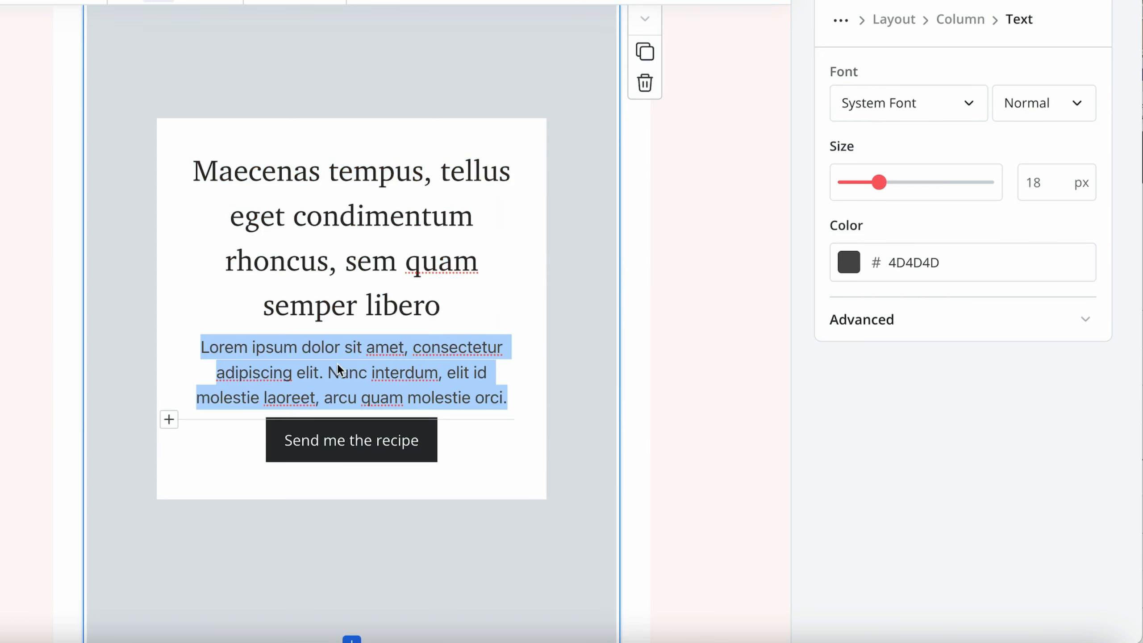
click(905, 111)
scroll(916, 352, down, 3)
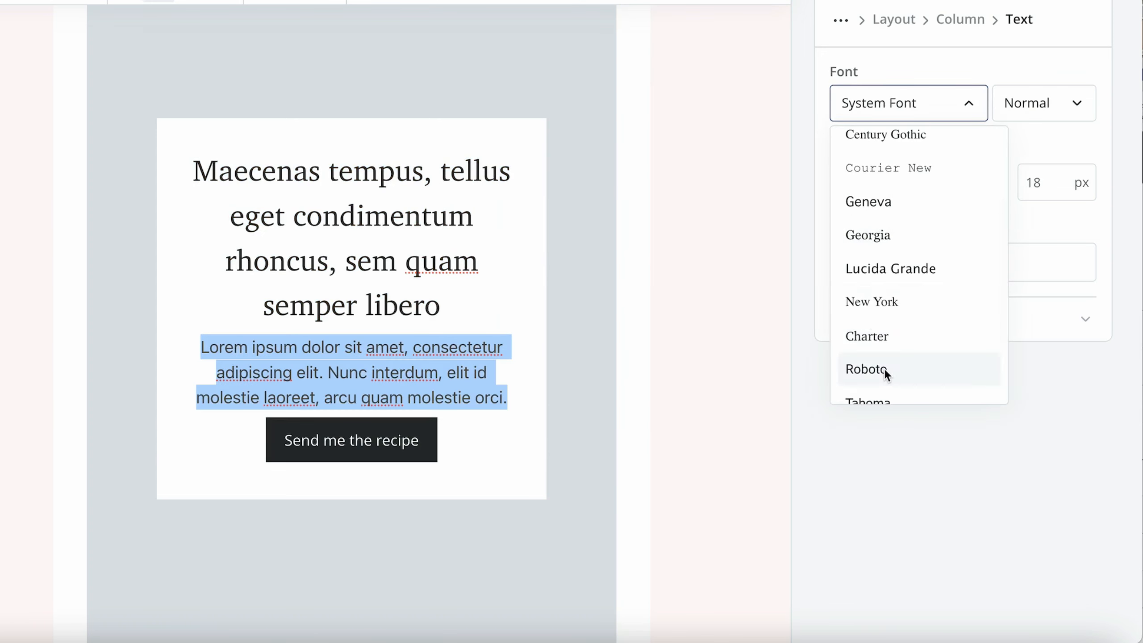
click(884, 372)
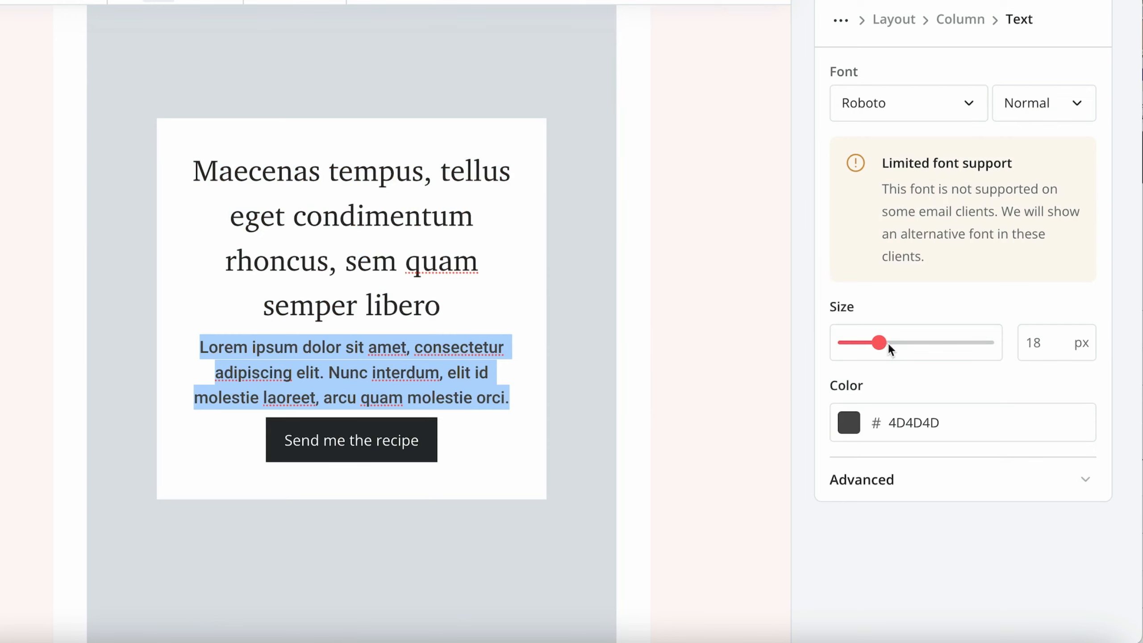
drag(881, 342, 877, 344)
click(848, 423)
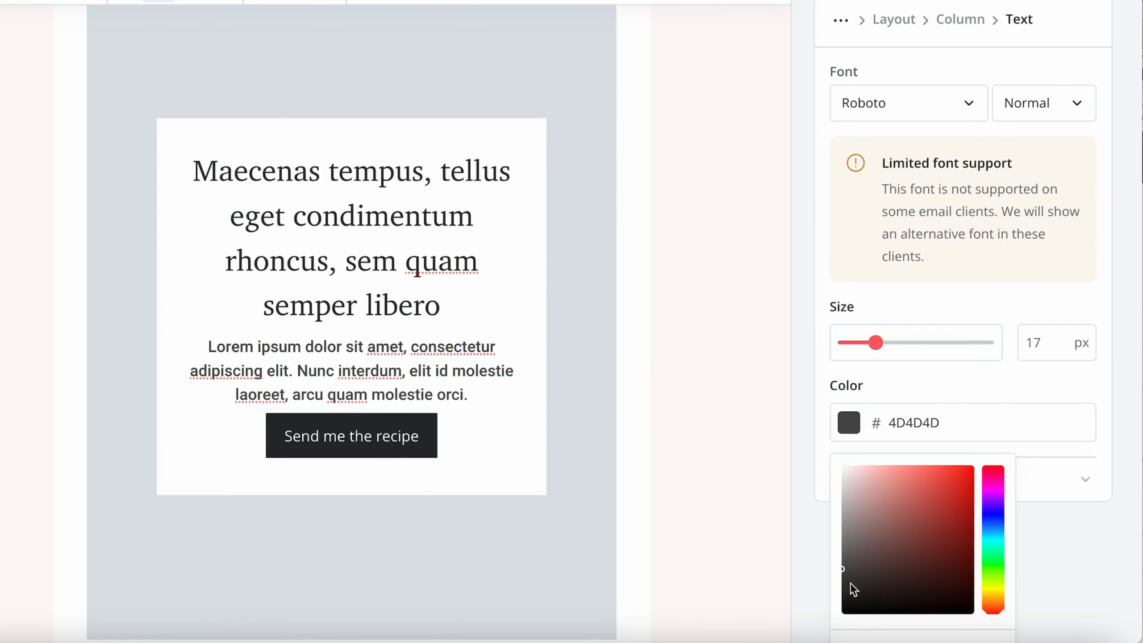
click(848, 606)
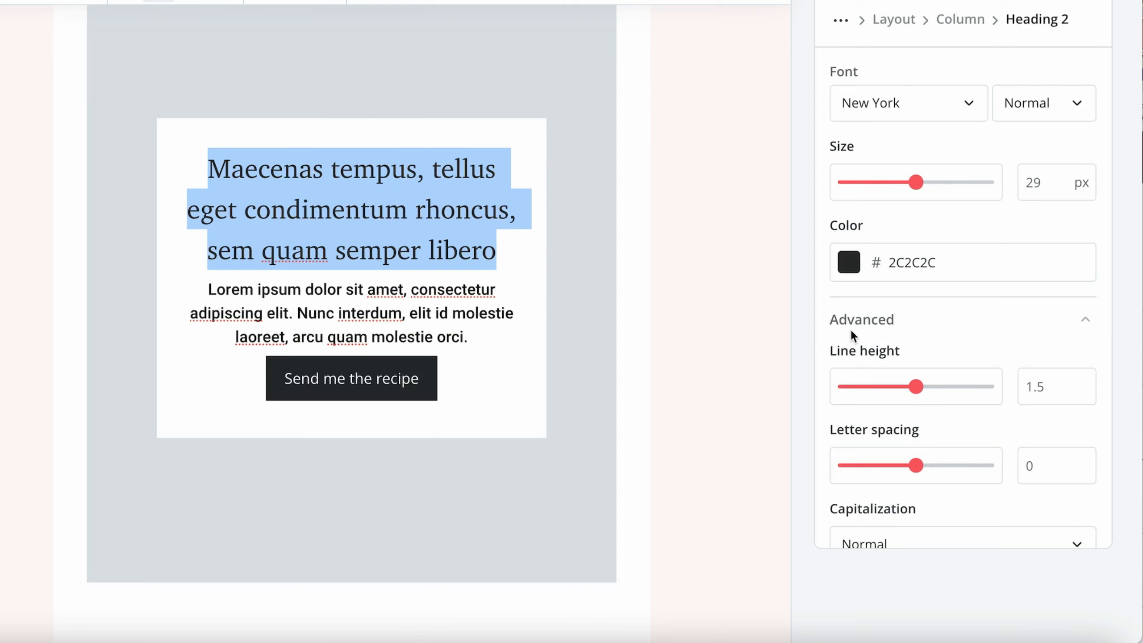
- Set the Maecenas heading's line height to 1.2 and its letter spacing to -0.5
drag(915, 386, 873, 390)
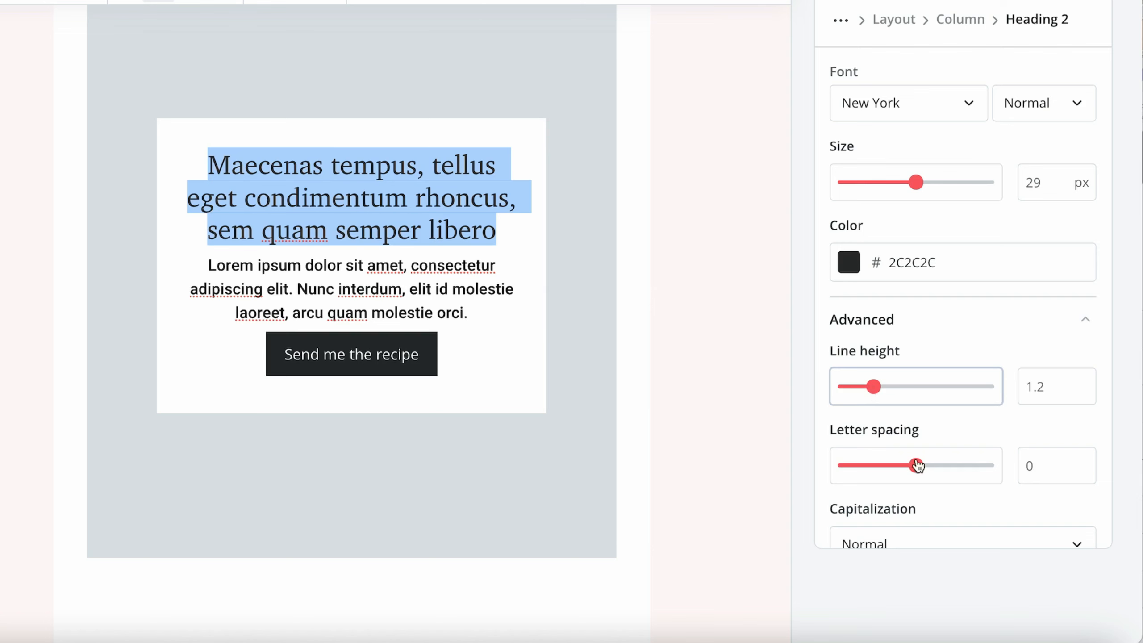
mouse_move(916, 465)
mouse_down()
mouse_move(934, 466)
mouse_move(899, 468)
mouse_up()
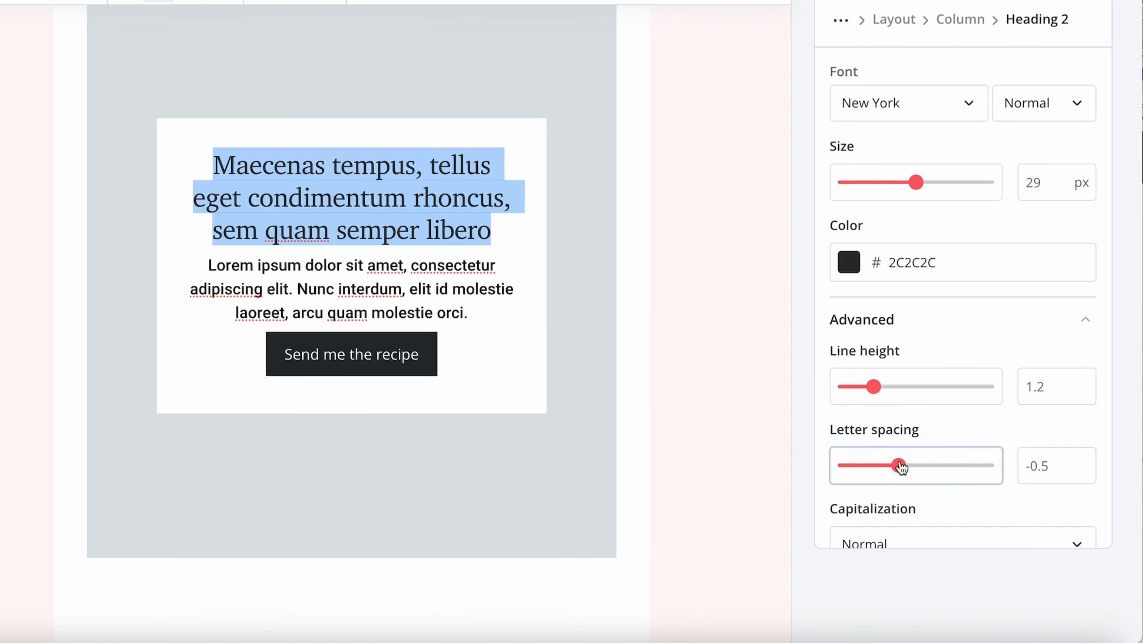
click(445, 295)
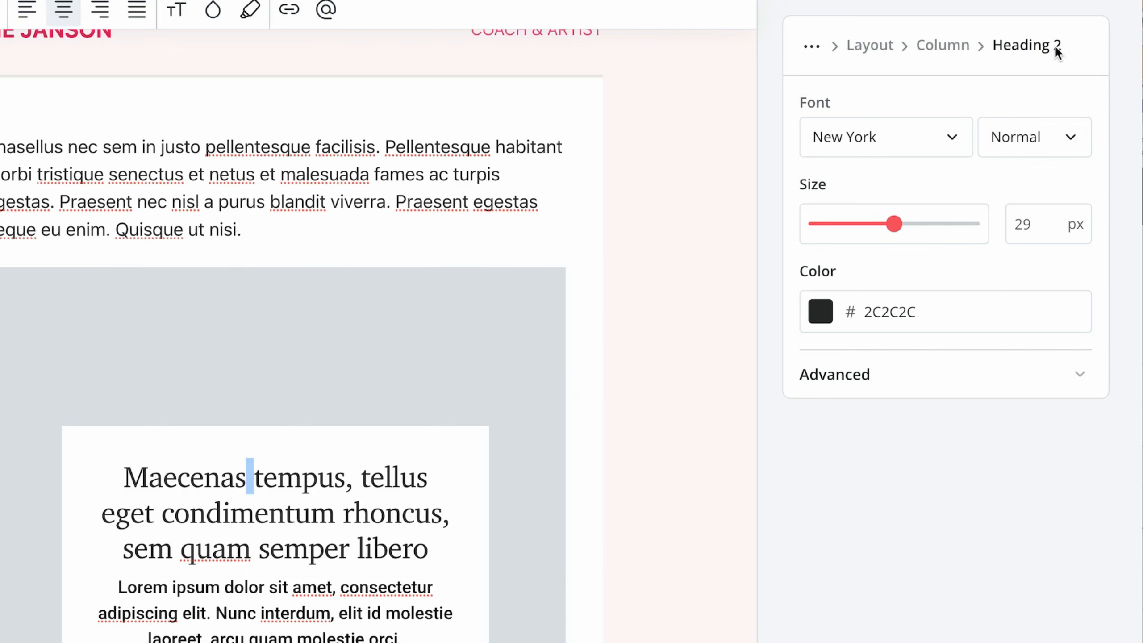
- Set the background color of the column holding the Maecenas heading to the saved pale pink FFF4F4
click(942, 44)
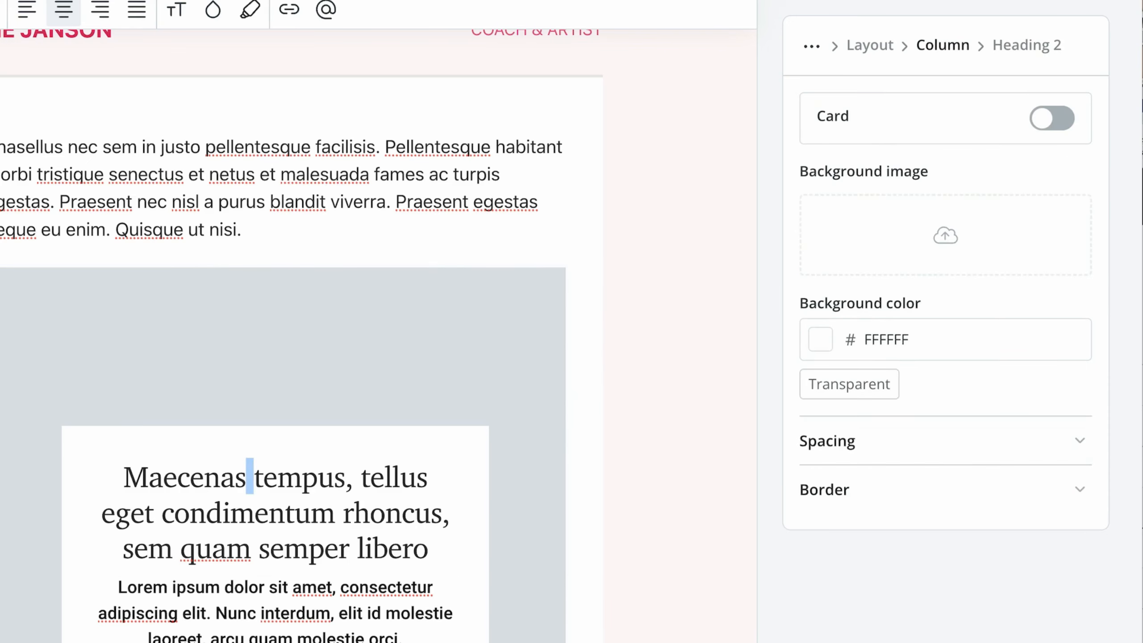
click(946, 245)
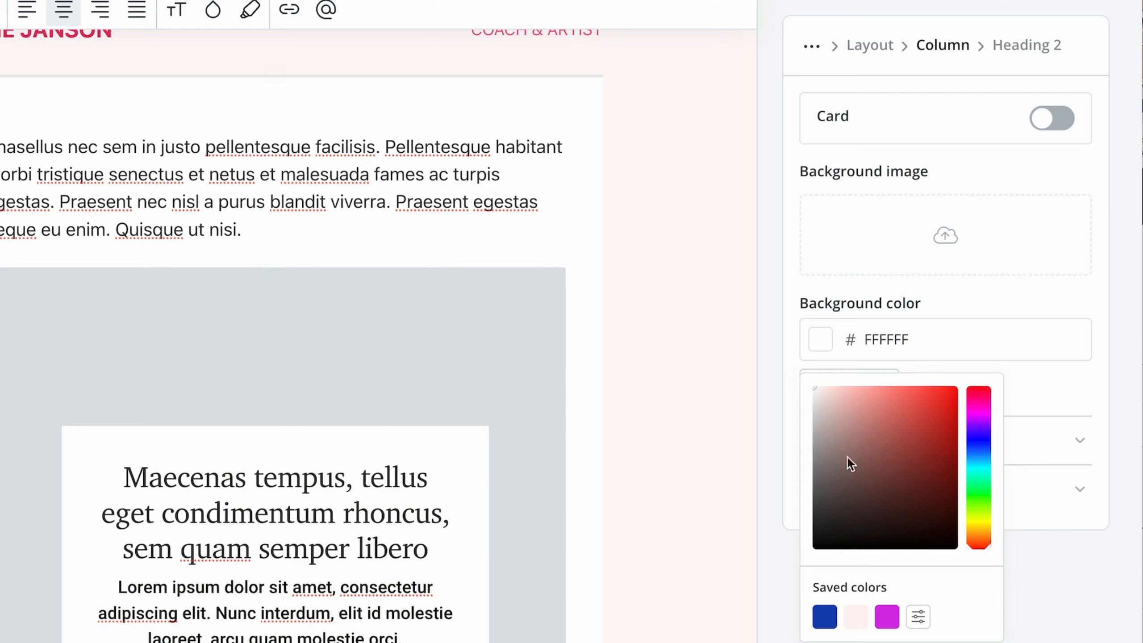
click(853, 617)
scroll(340, 462, down, 2)
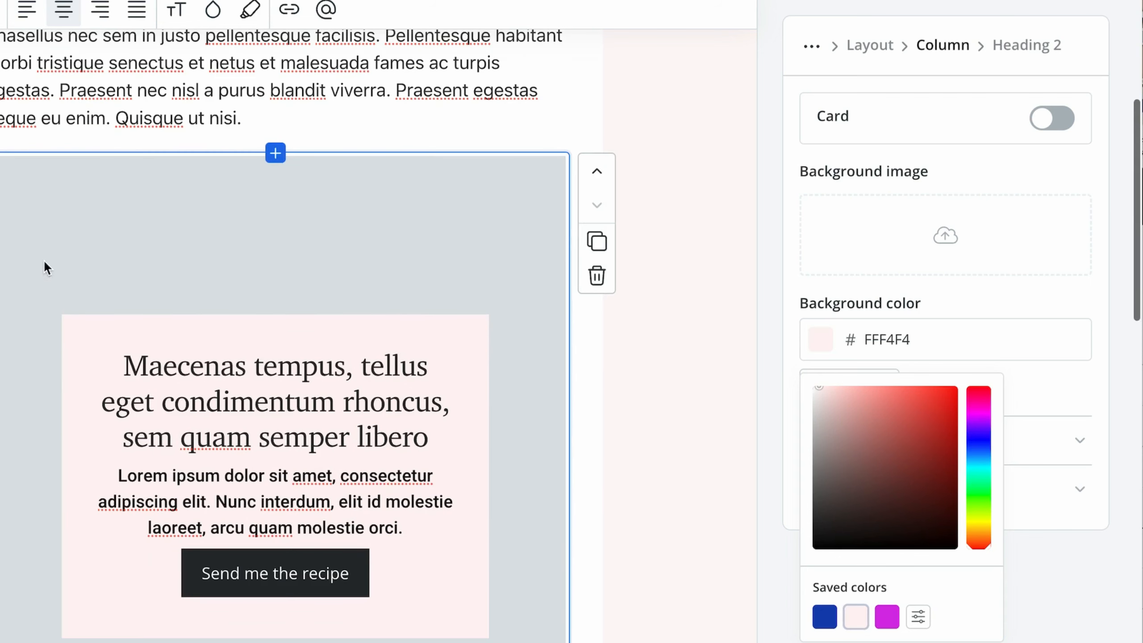
click(1056, 374)
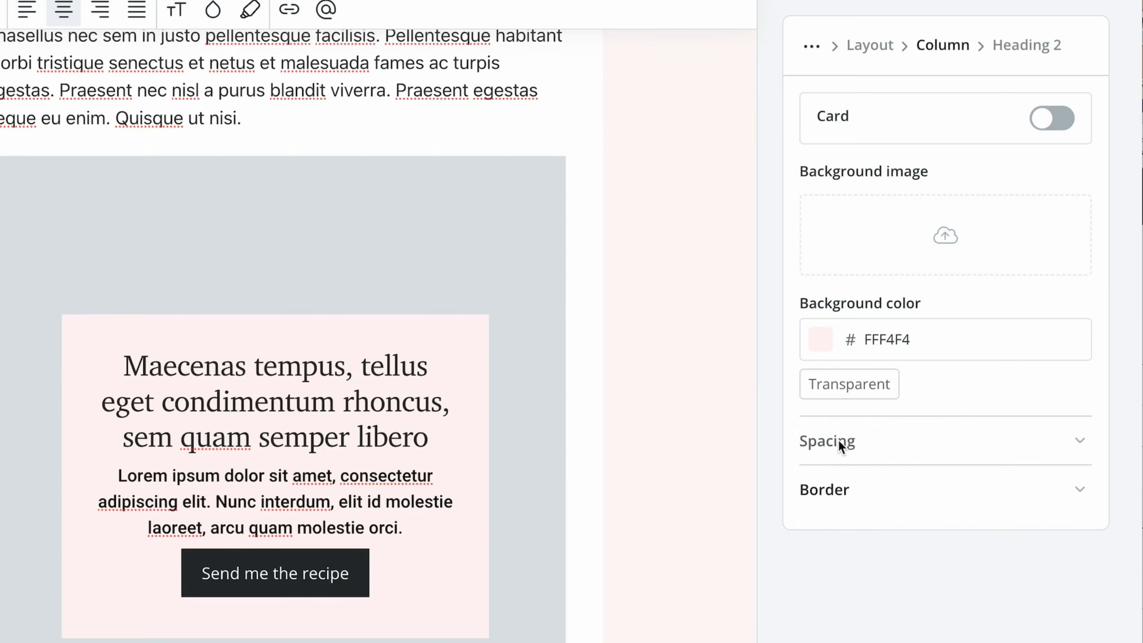
- Set the padding of the pink card column to Large
click(941, 445)
scroll(842, 503, down, 2)
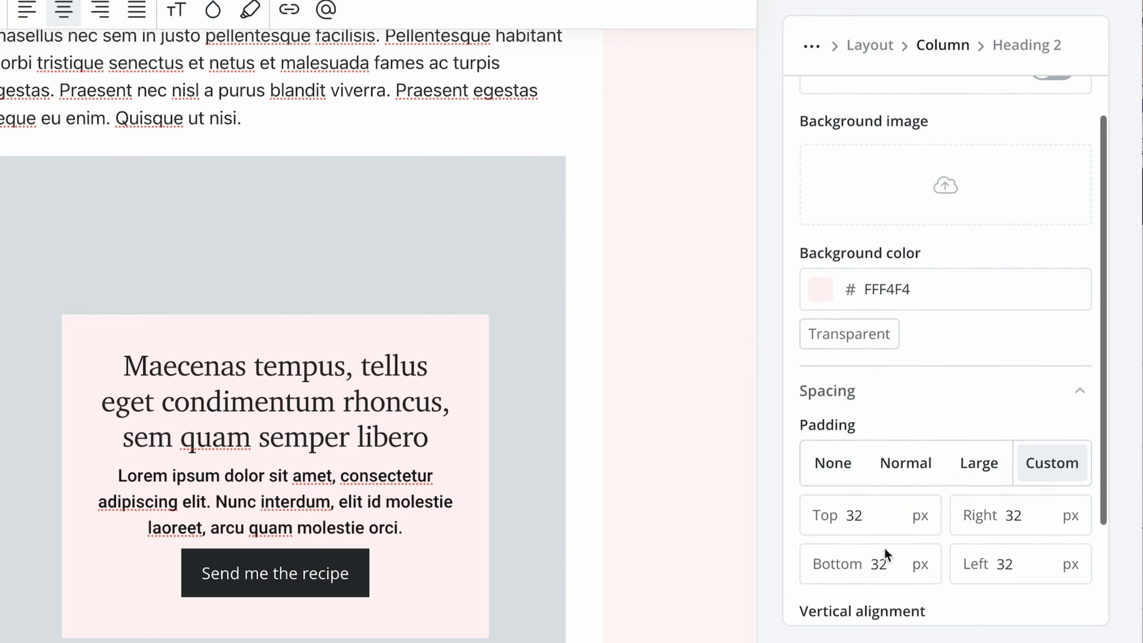
click(978, 466)
scroll(963, 560, down, 1)
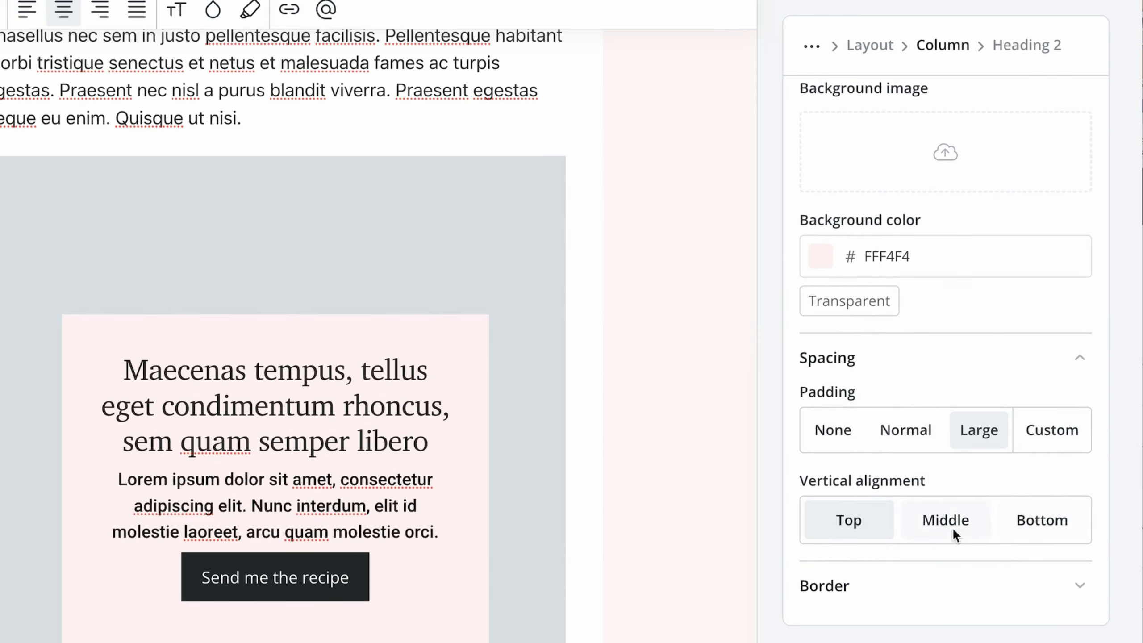
scroll(952, 527, up, 3)
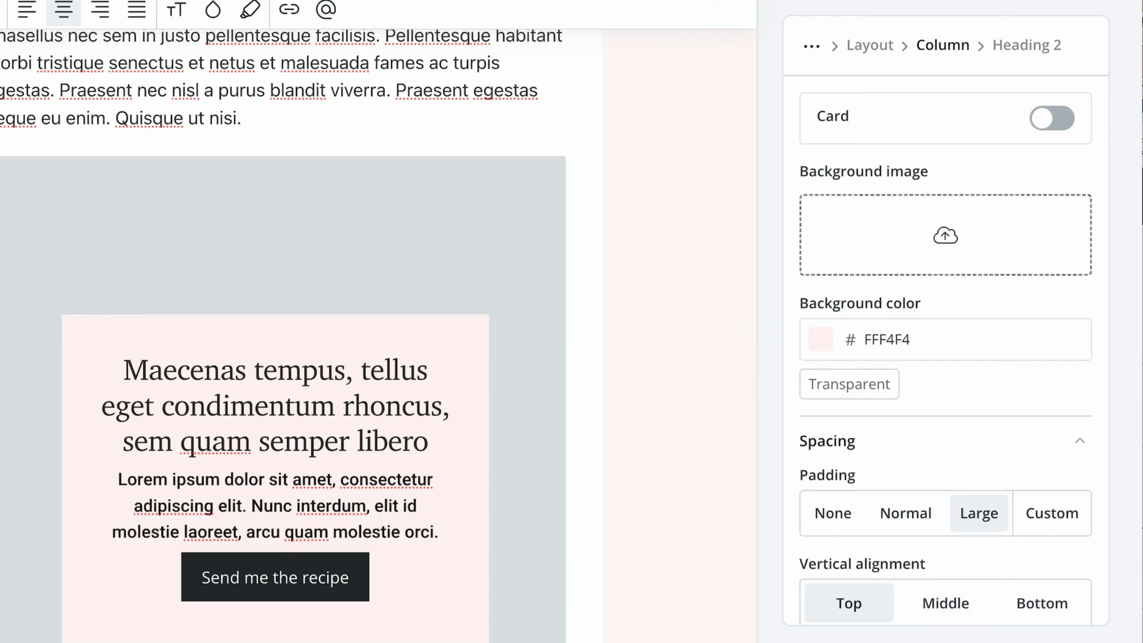
- Add the photo of a hand holding a phone as the background image of the layout around the pink card
click(875, 45)
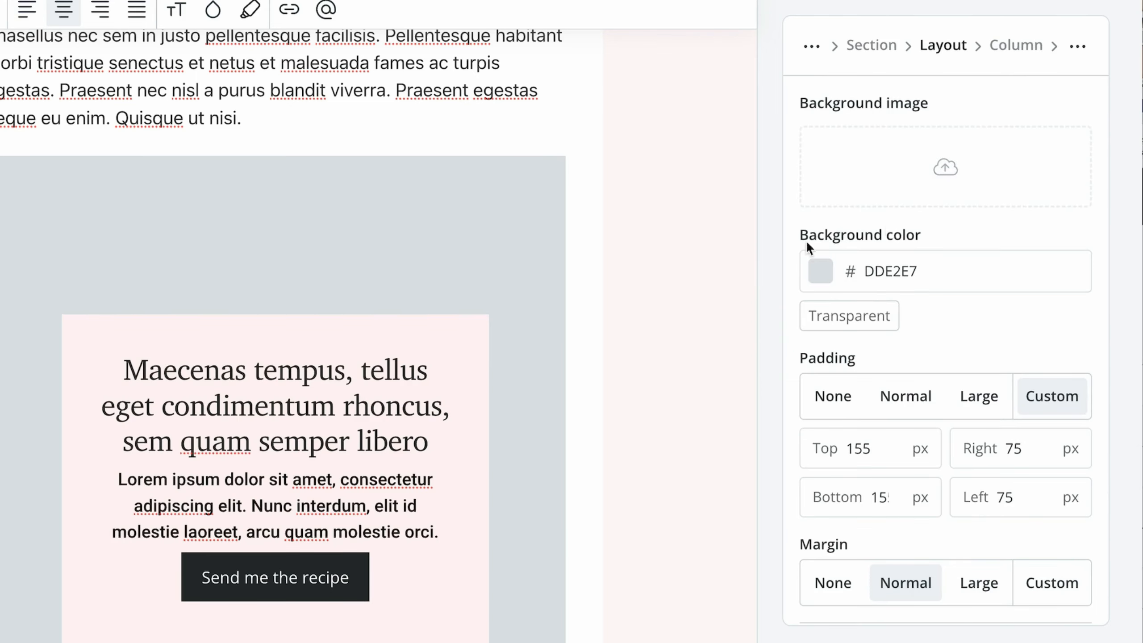
click(925, 175)
click(254, 620)
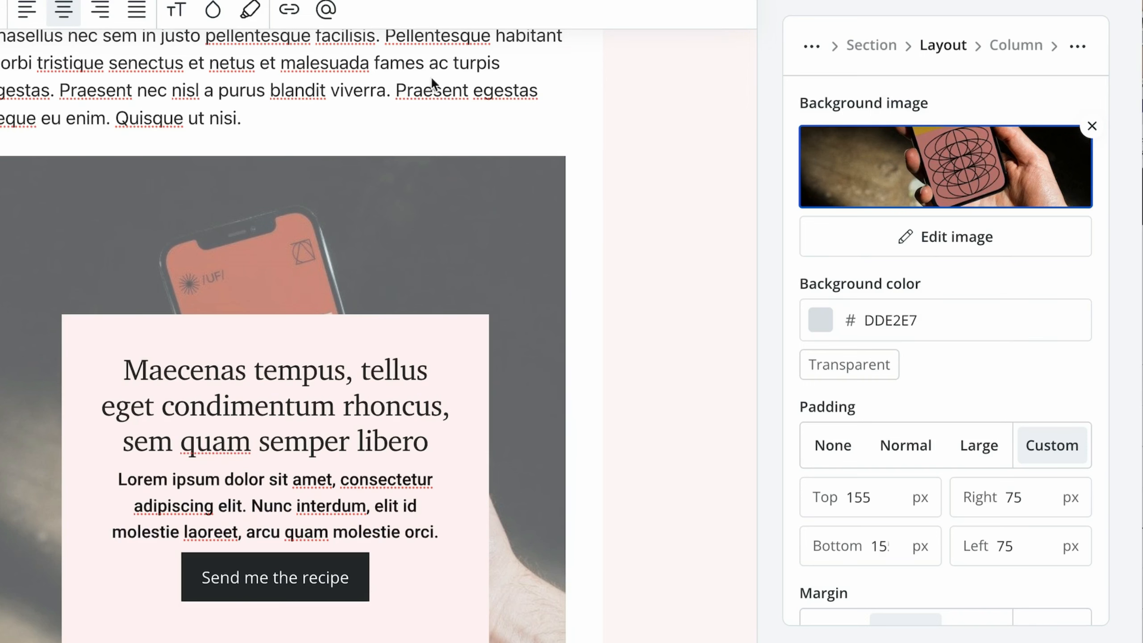
scroll(416, 541, down, 2)
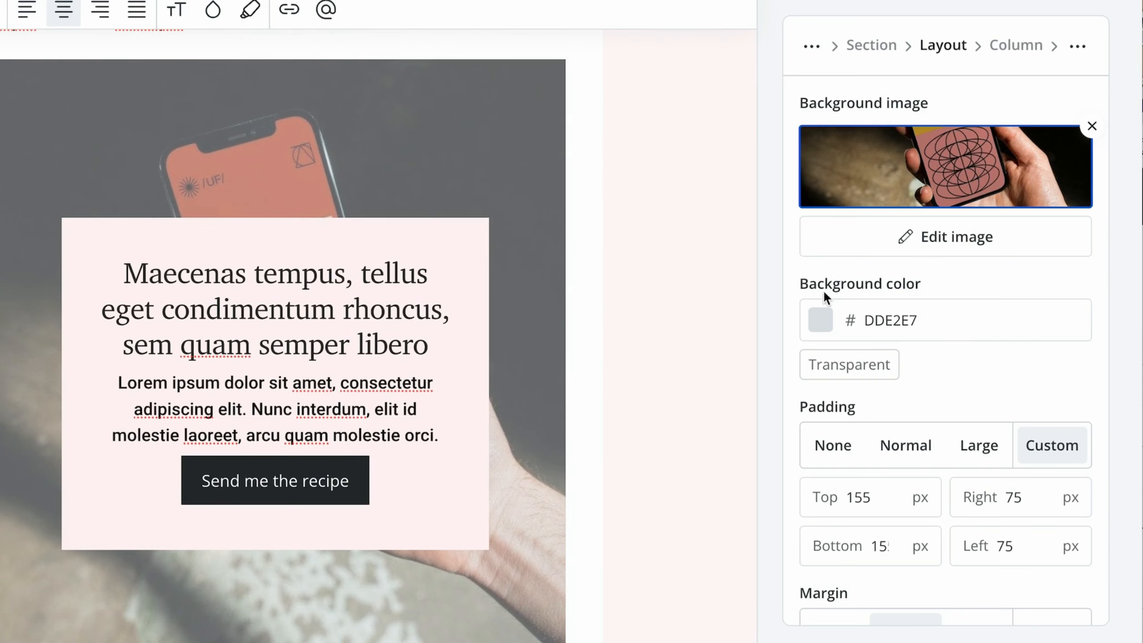
- Make the layout's background color transparent and replace its background image with the photo of a woman in a straw hat
click(847, 365)
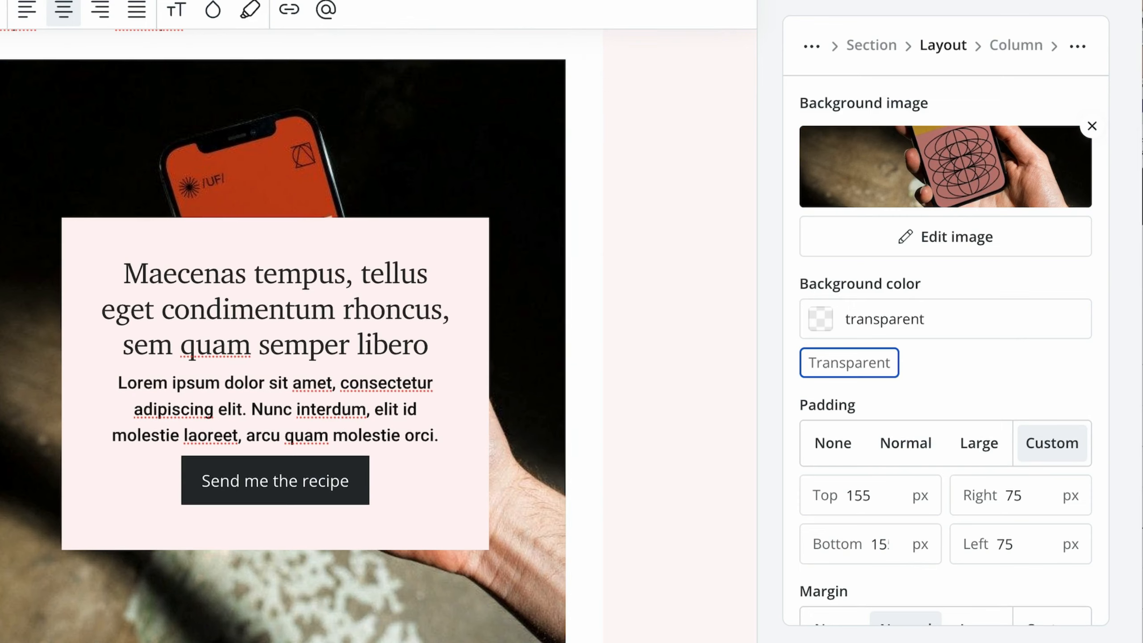
click(1092, 126)
drag(1141, 324, 981, 160)
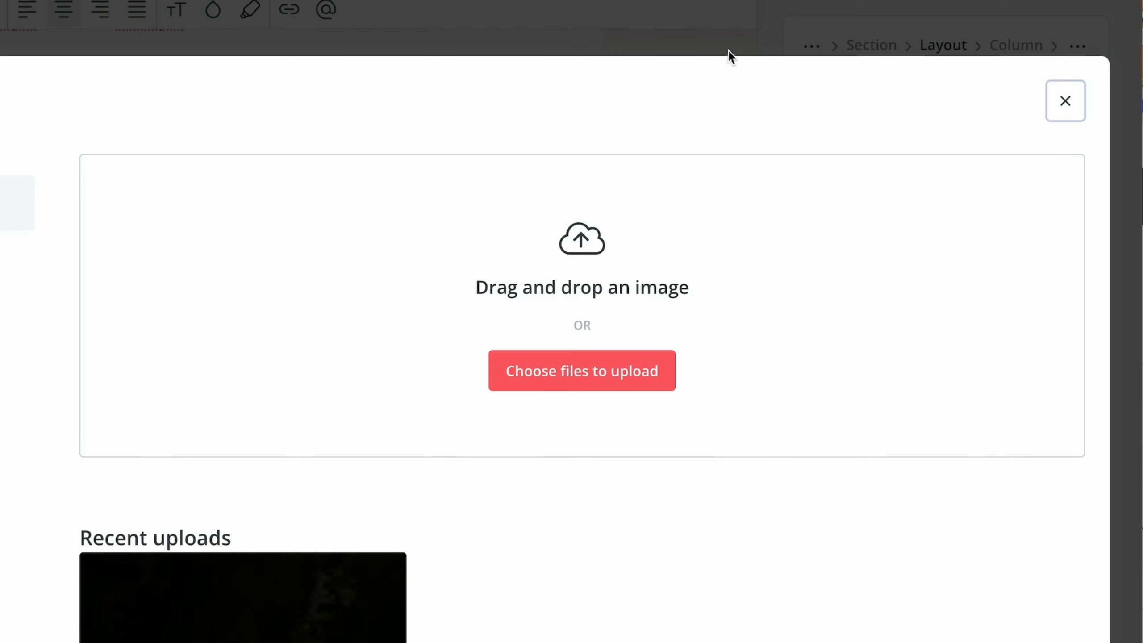
click(1065, 100)
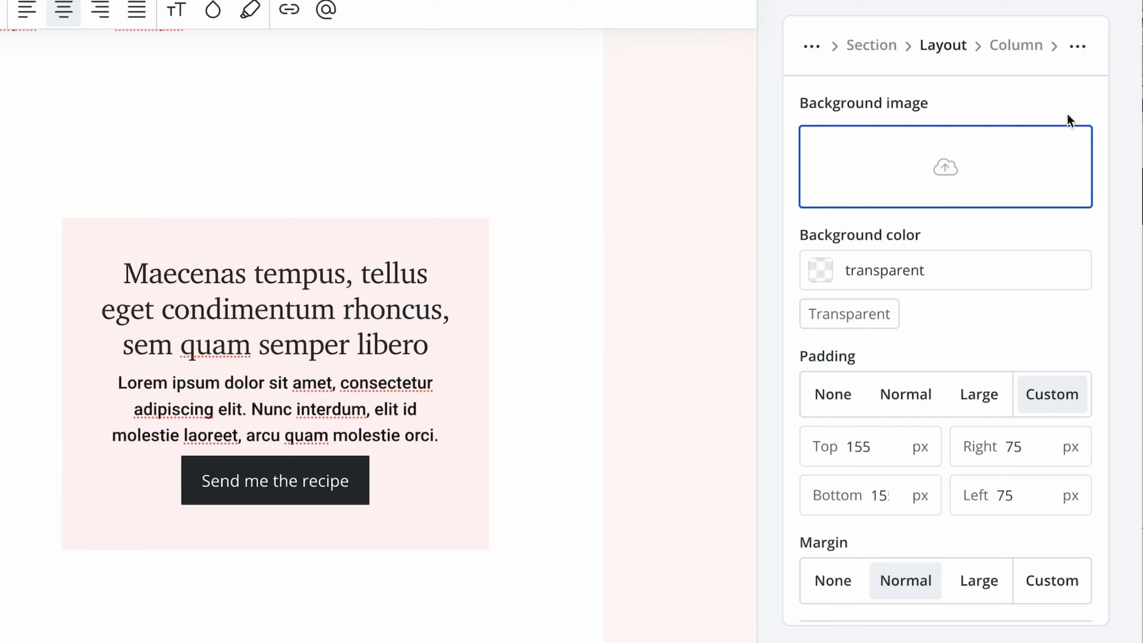
click(944, 169)
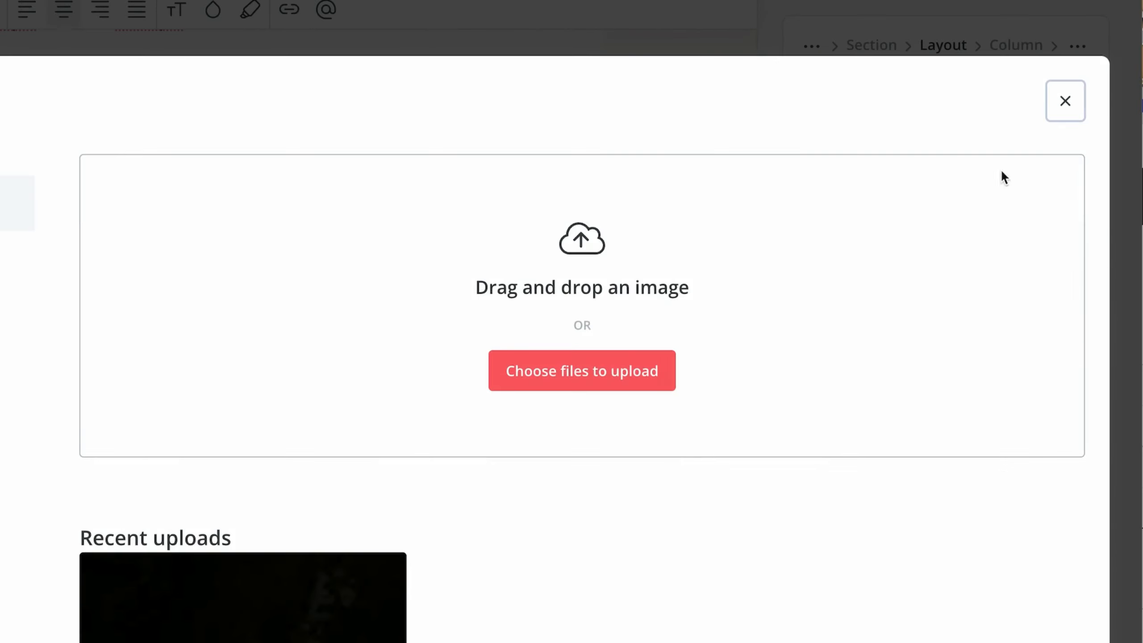
drag(1140, 225, 837, 216)
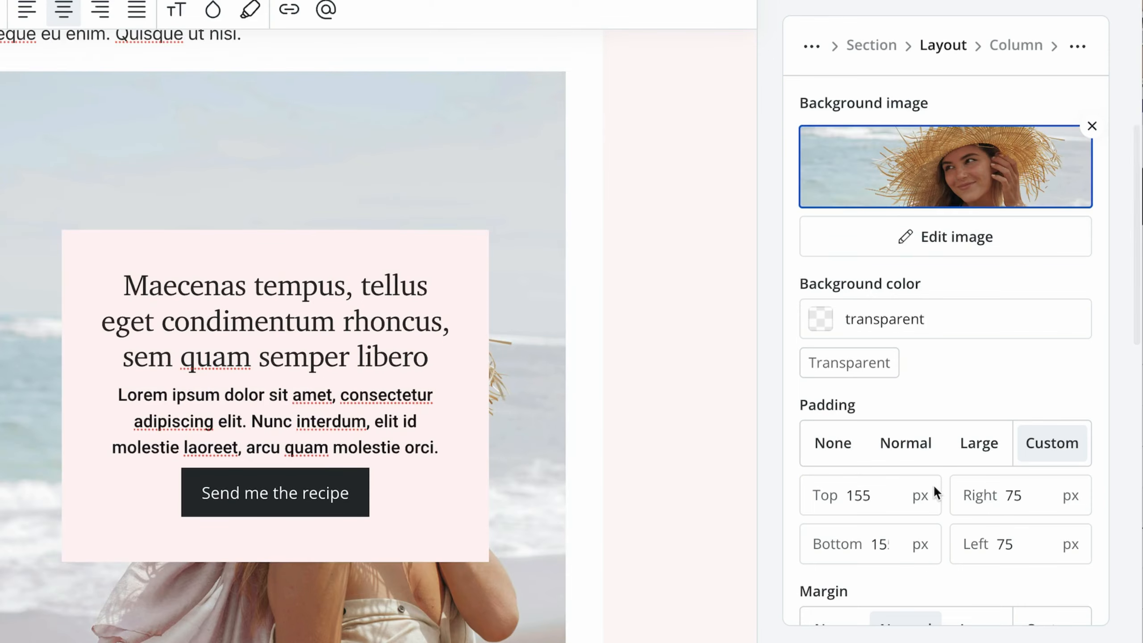
- Set both the top and bottom padding of the layout around the pink card to 100 px
scroll(913, 481, down, 2)
scroll(907, 479, down, 1)
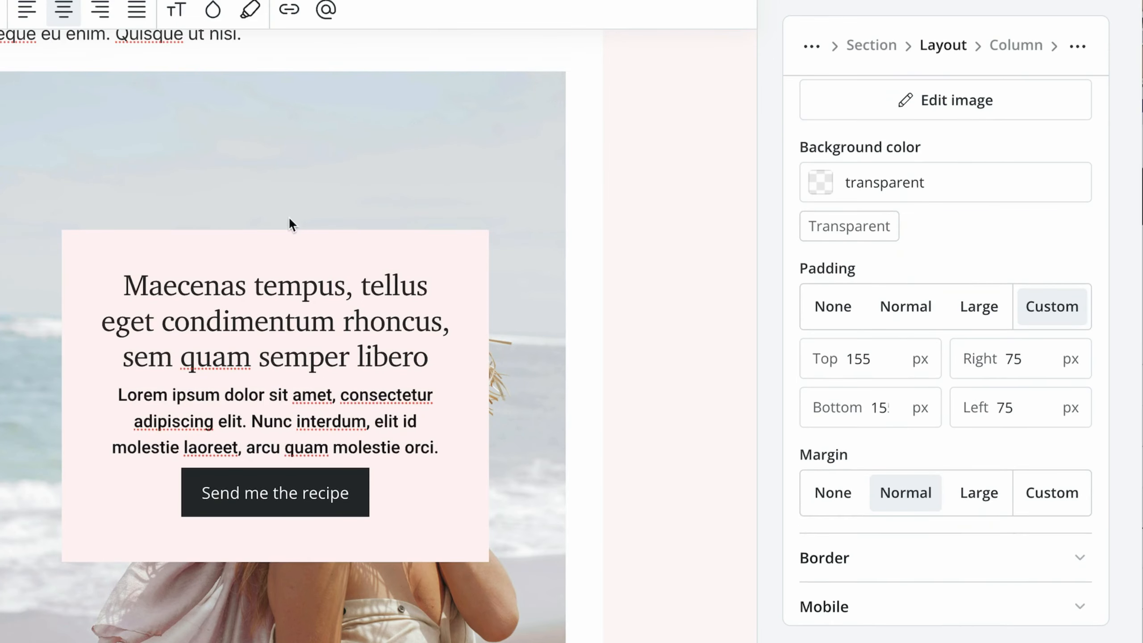
scroll(286, 207, up, 3)
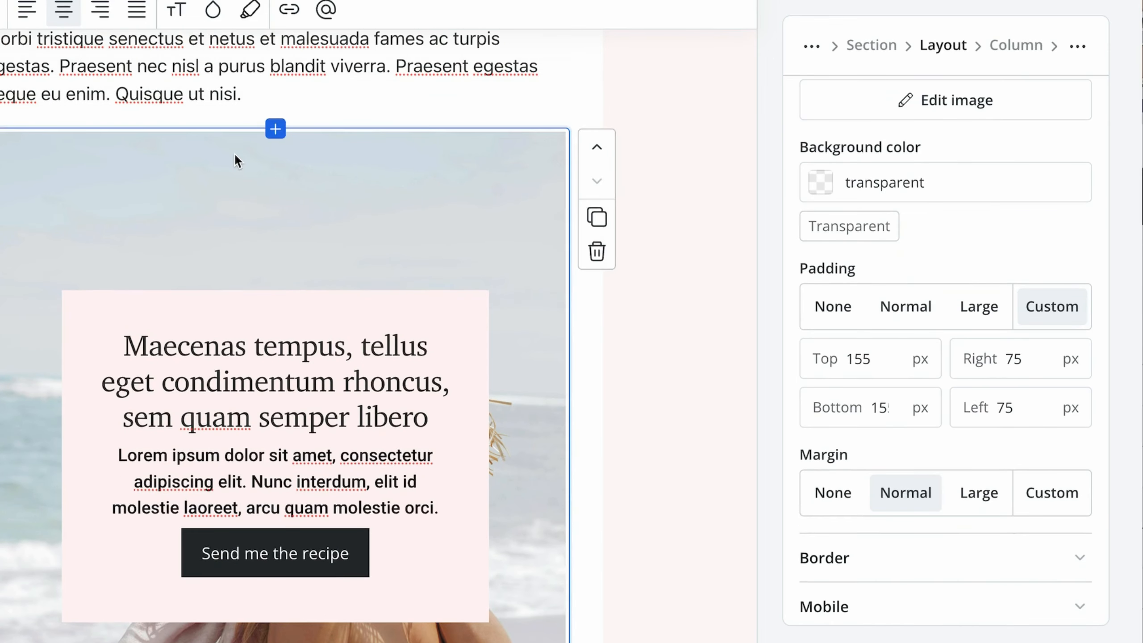
scroll(315, 288, down, 2)
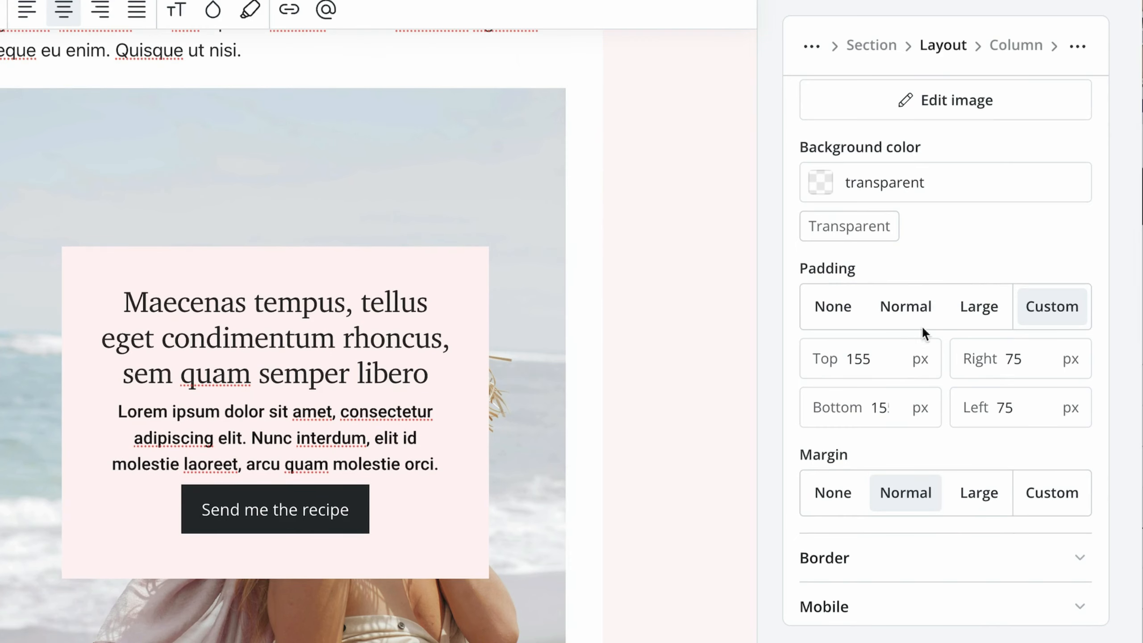
click(896, 353)
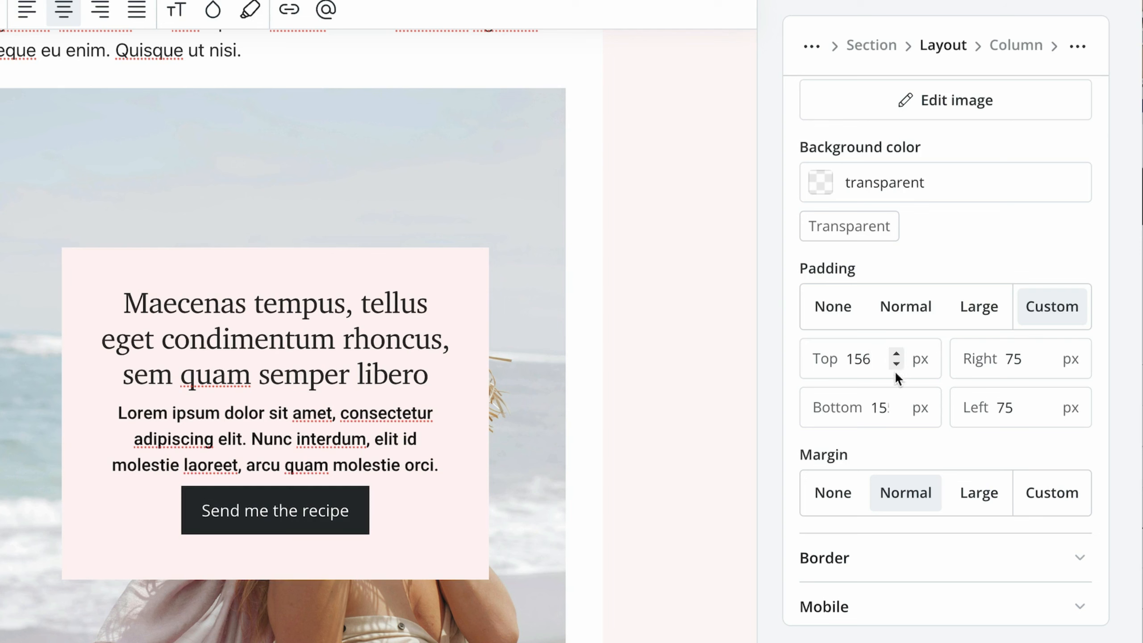
click(896, 363)
click(871, 362)
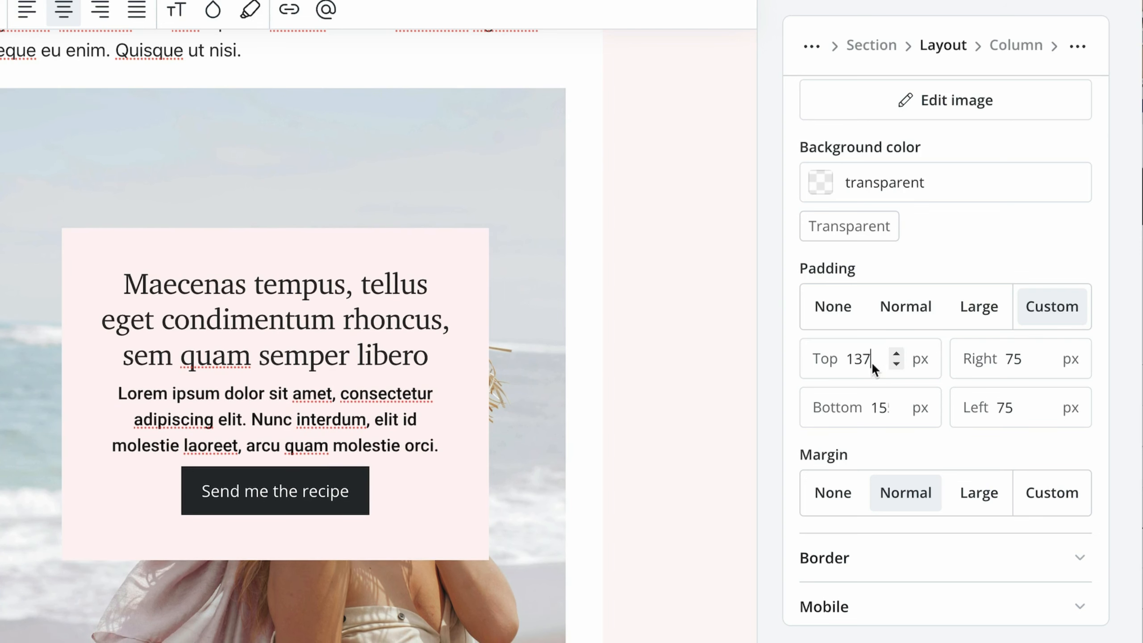
text(100)
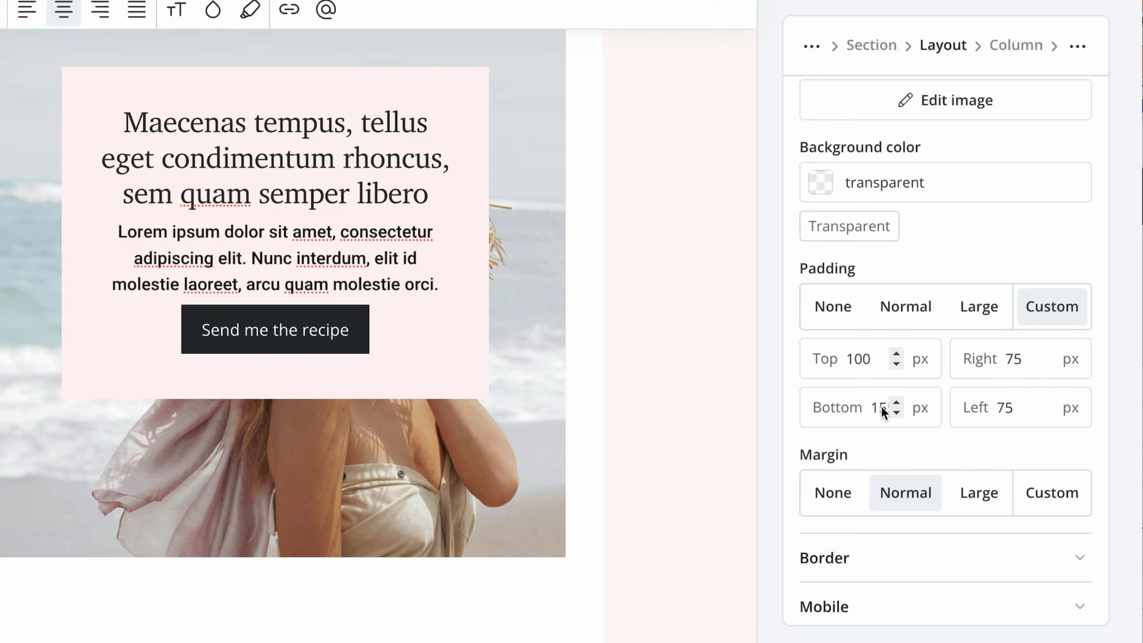
double_click(885, 409)
text(100)
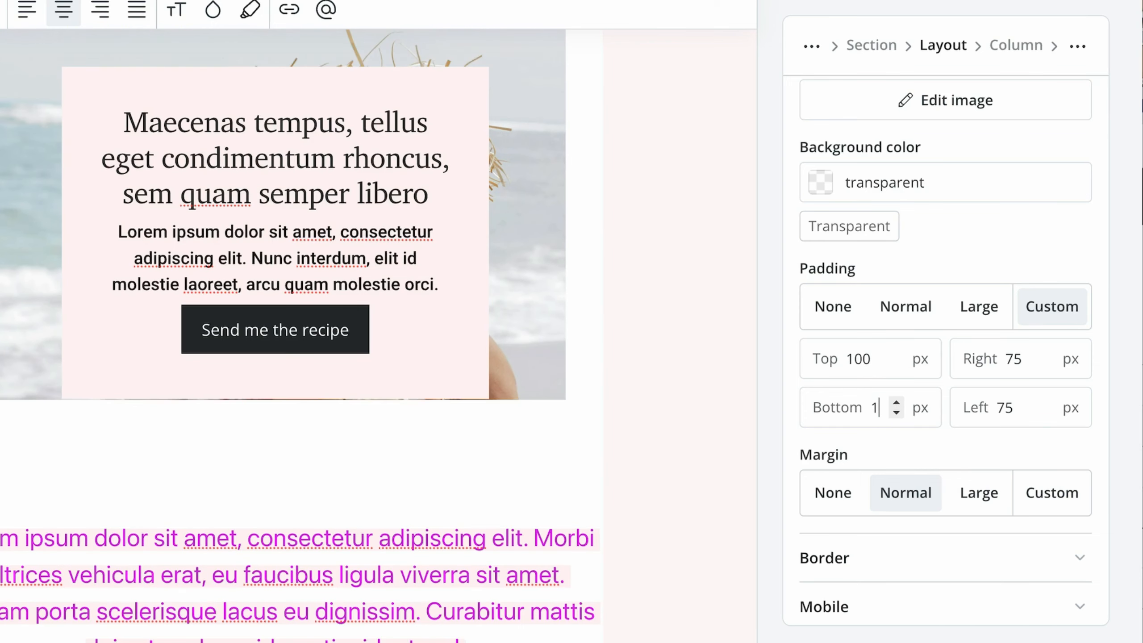
- Open the homepage of the Squarespace website templates shop in a new browser tab to get its address
click(220, 315)
scroll(220, 315, up, 4)
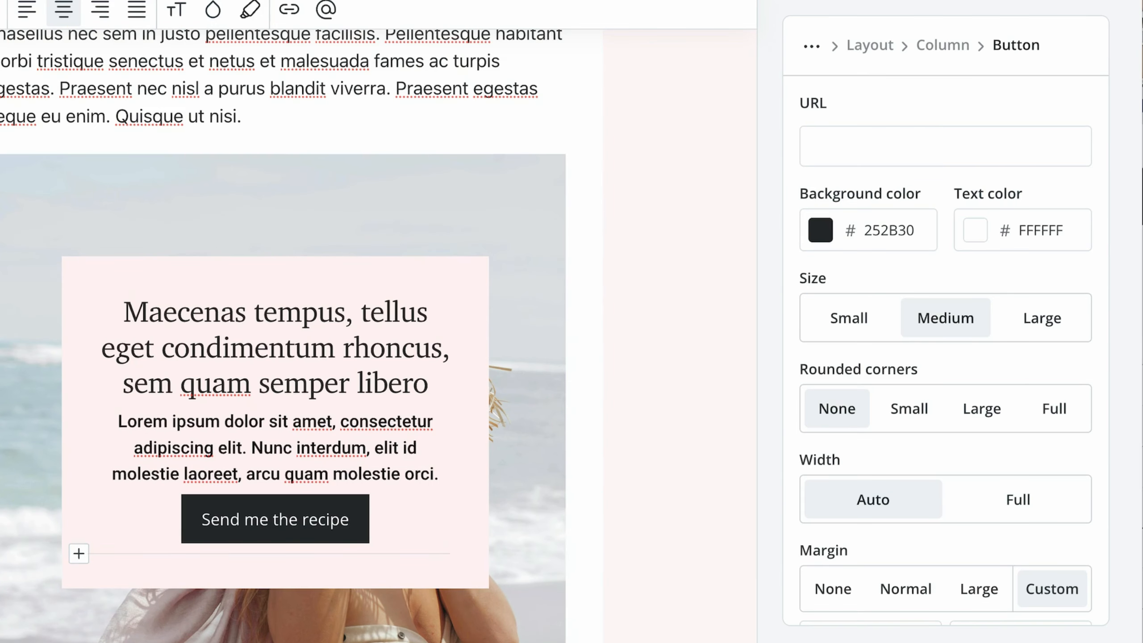
click(330, 14)
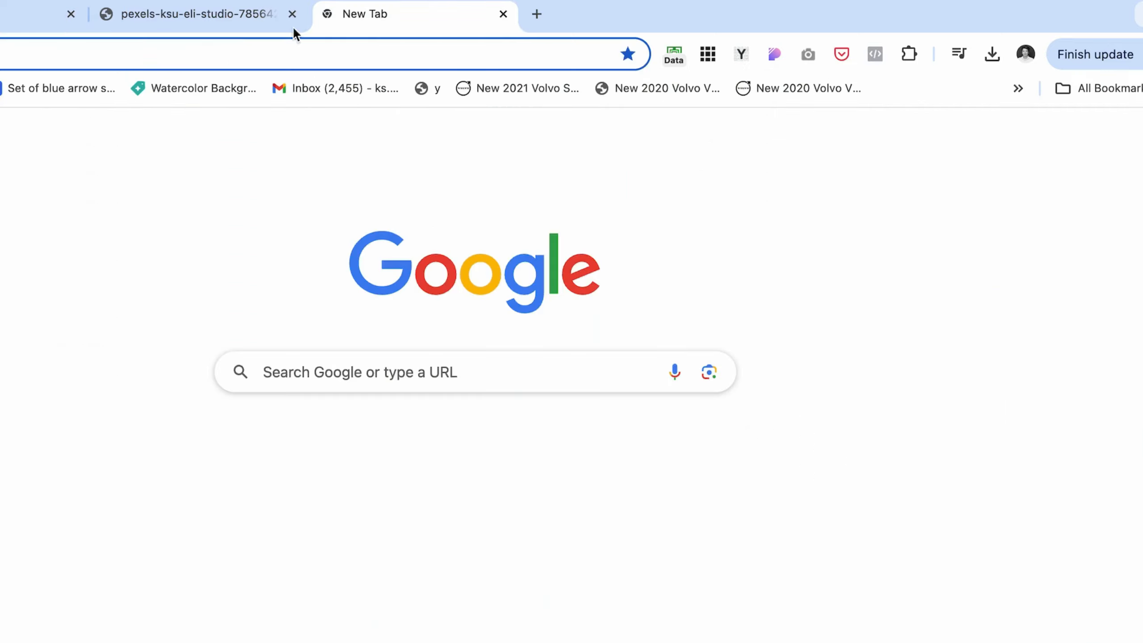
click(241, 45)
text(ks)
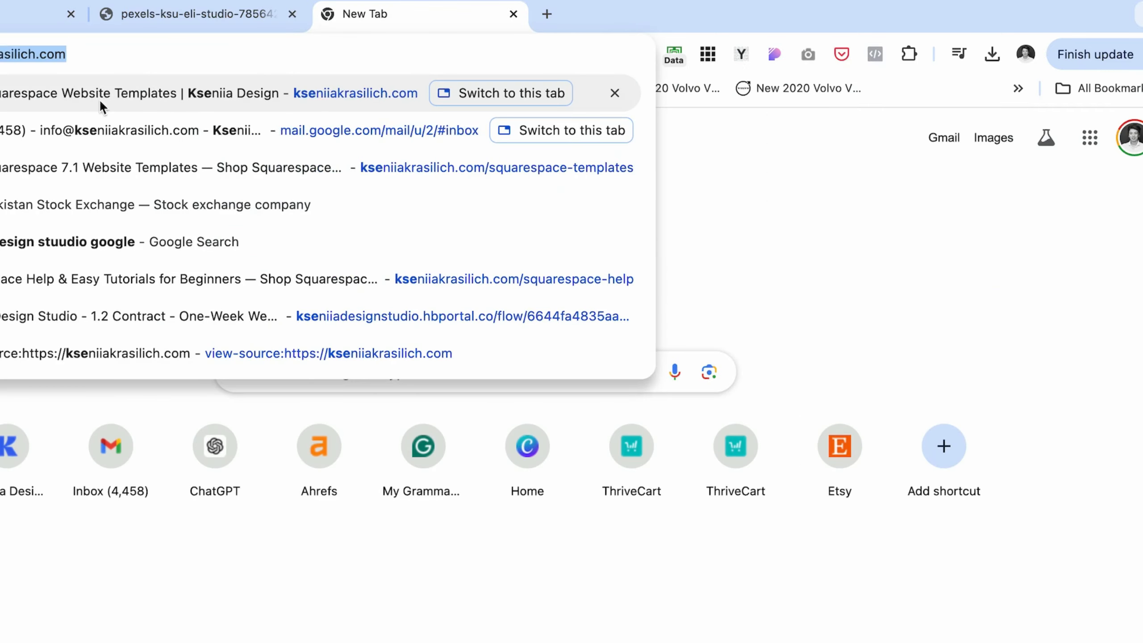
click(100, 98)
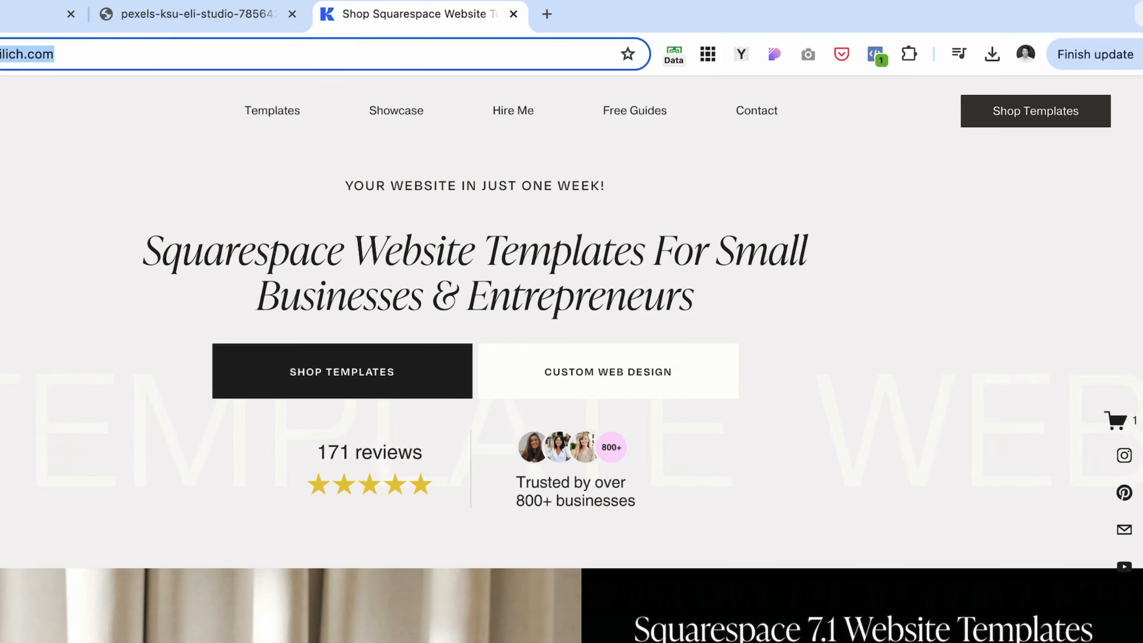
- Return to the ConvertKit template, change the card's button text to Call To Action and link it to the templates shop's homepage
click(40, 14)
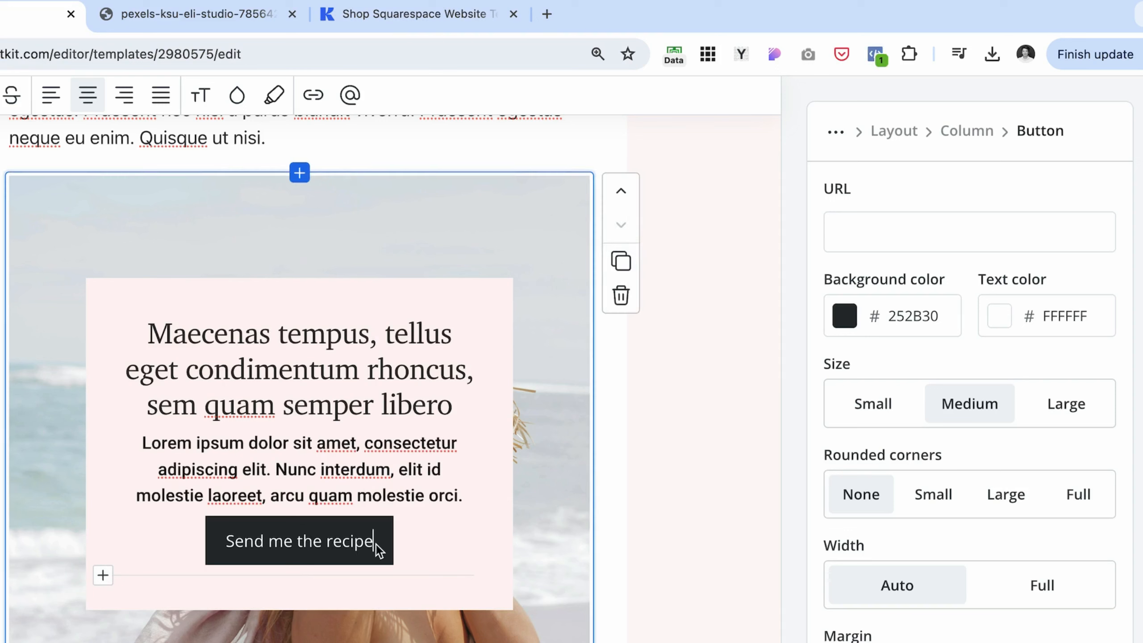
drag(377, 551, 232, 544)
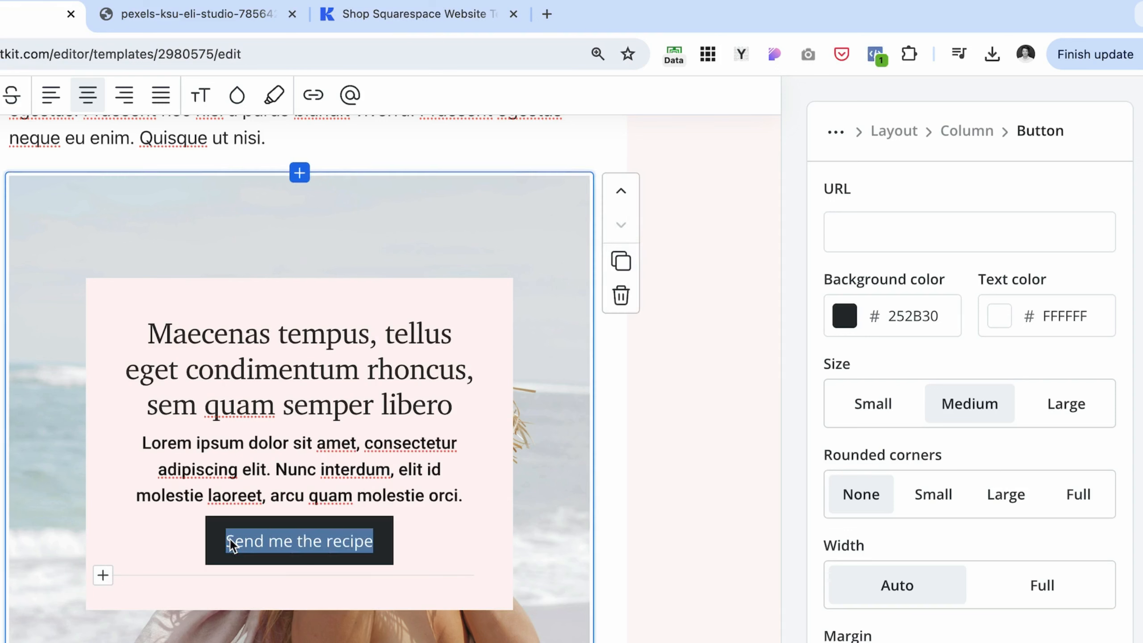
text(Call To Action)
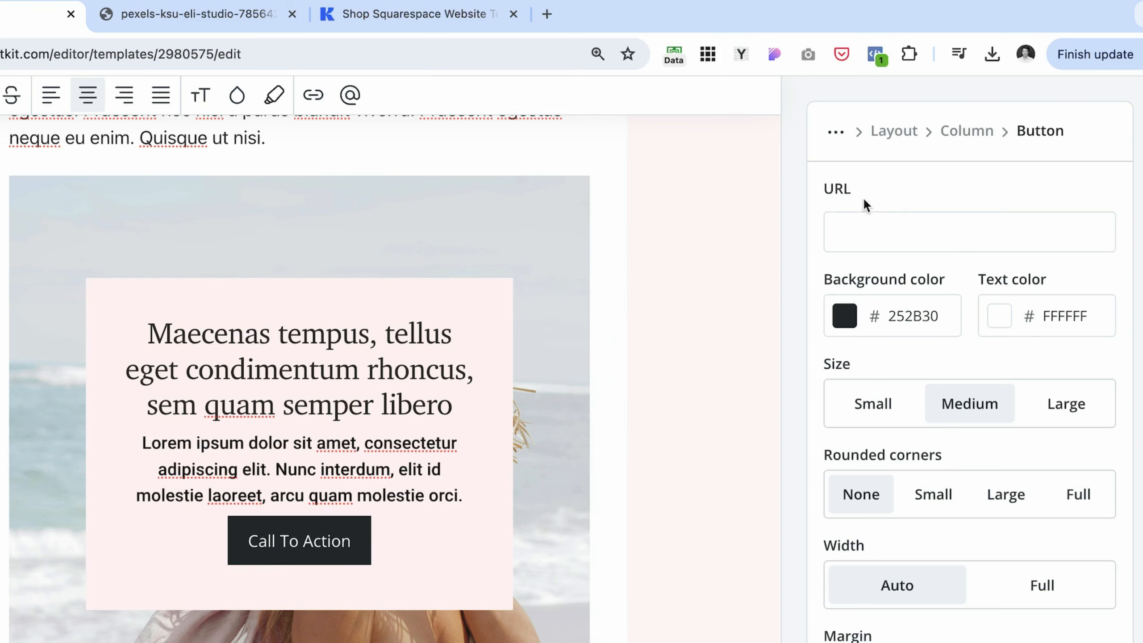
click(862, 227)
text(https://www.kseniiakrasilich.com/)
scroll(301, 585, up, 1)
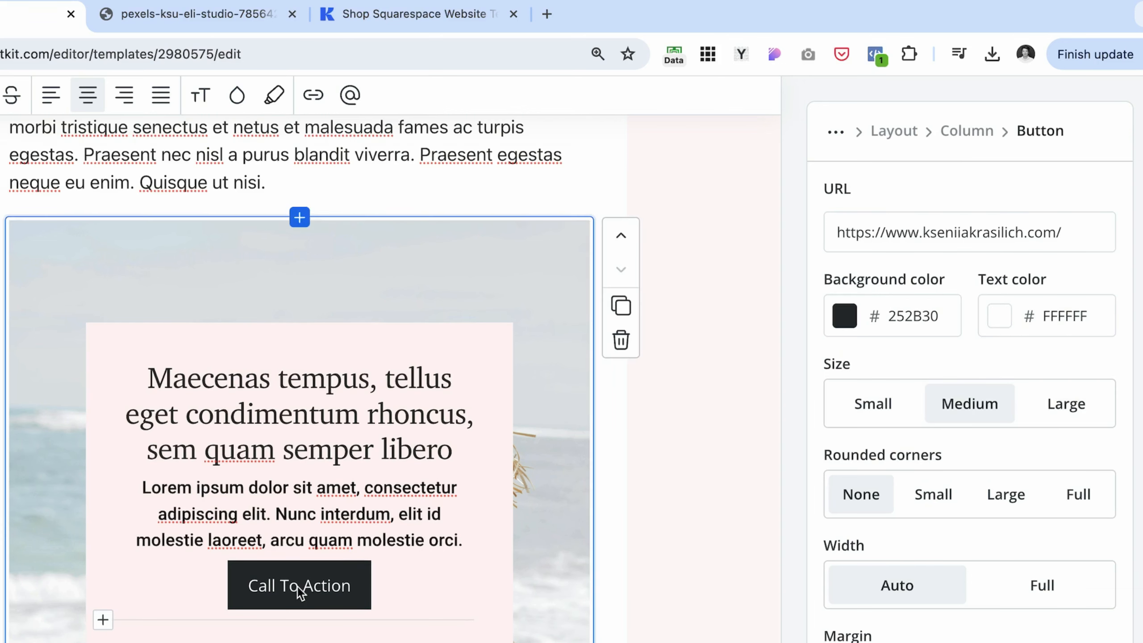
click(1086, 249)
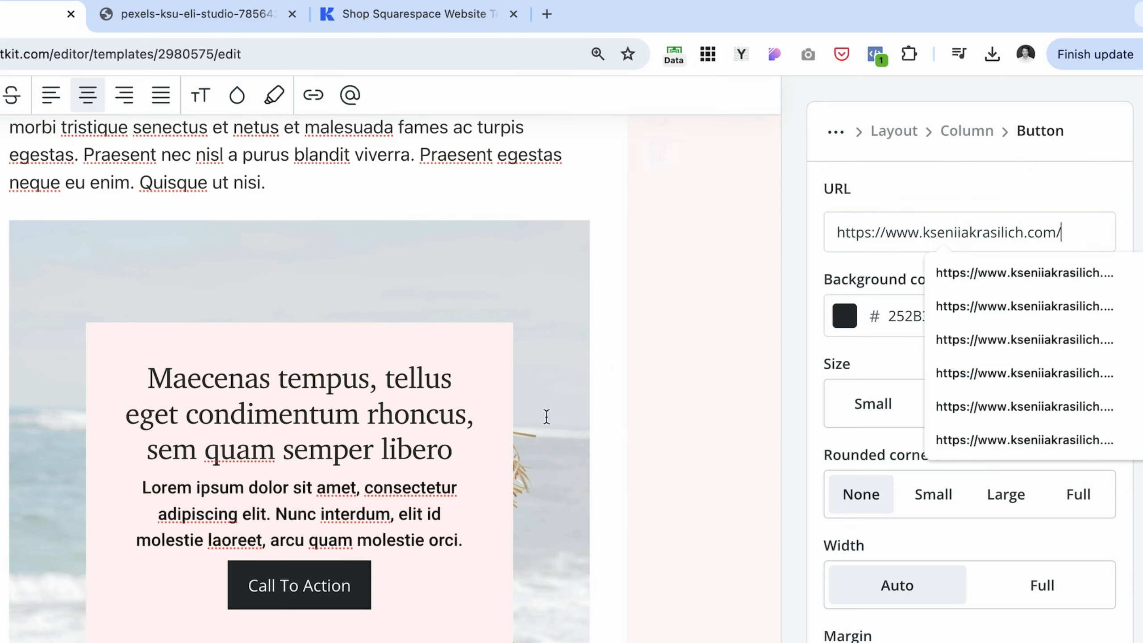
- Delete the section below the photo layout that holds the purple Lorem ipsum paragraph
scroll(456, 507, down, 5)
scroll(456, 507, down, 6)
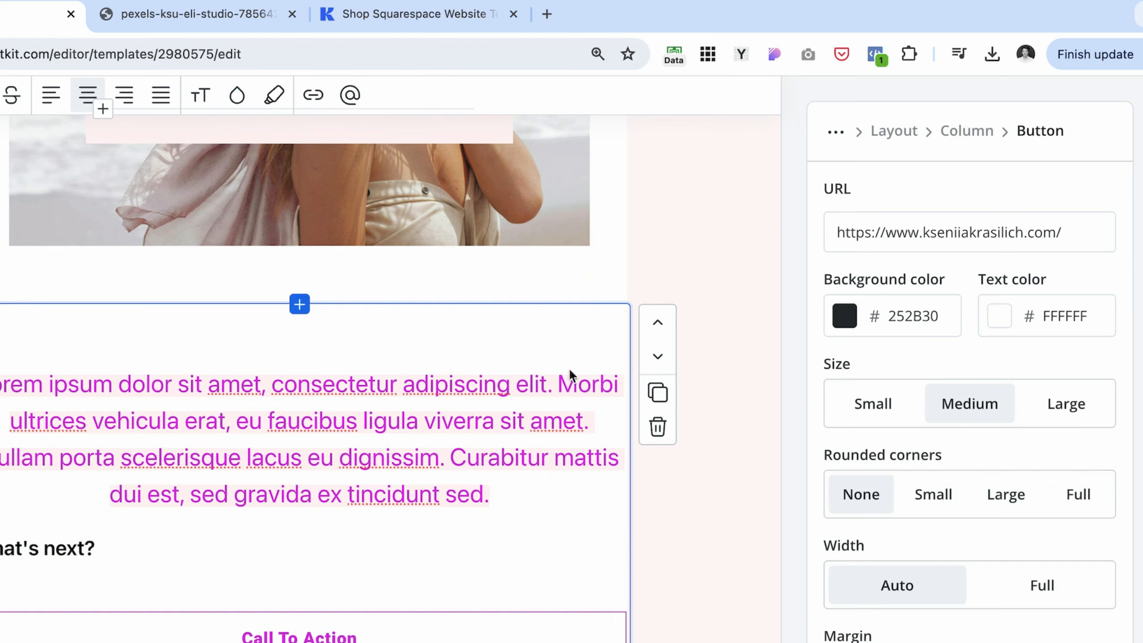
click(658, 426)
scroll(55, 560, up, 1)
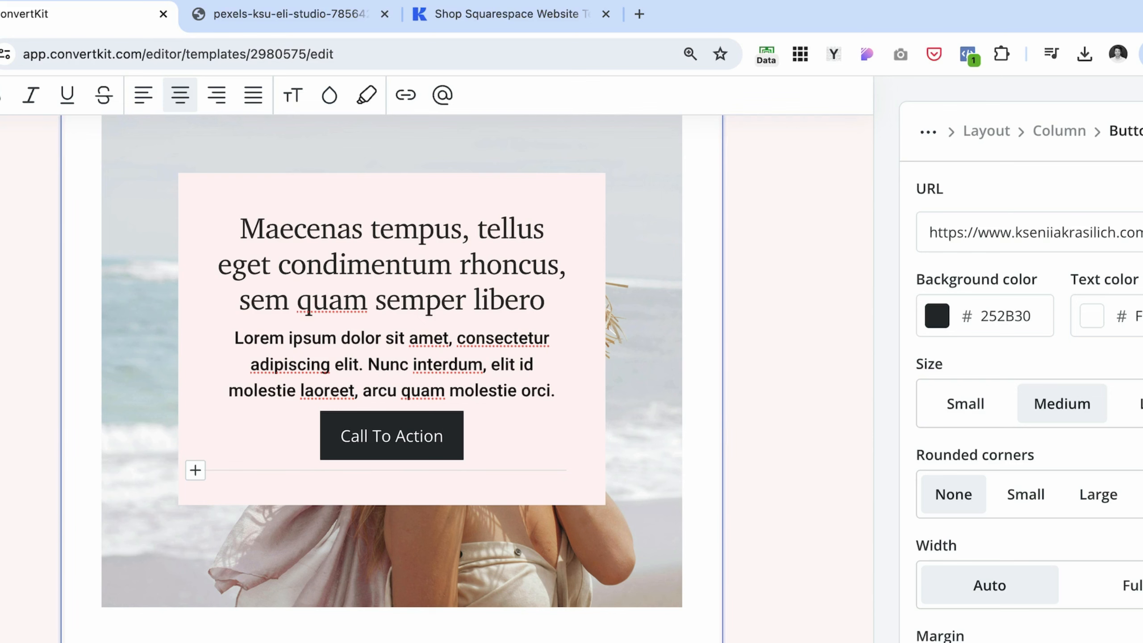
- Add a placeholder paragraph starting "Proin magna. Mauris turpis nunc, blandit et, volutpat molestie" below the photo layout
click(130, 468)
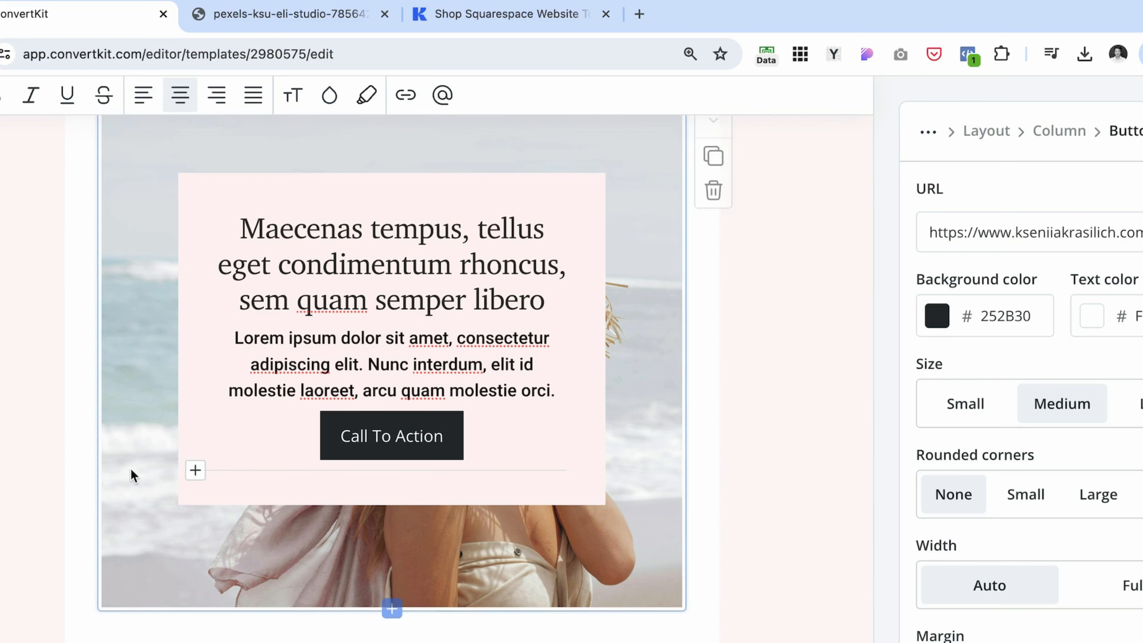
scroll(529, 360, up, 5)
scroll(141, 317, up, 6)
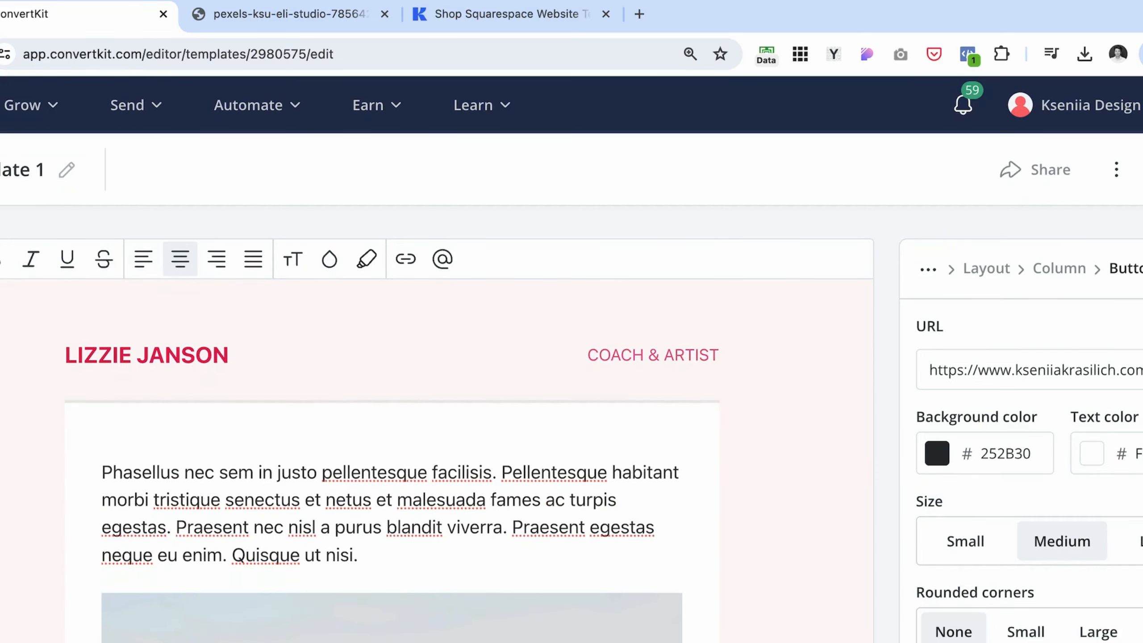
scroll(251, 396, down, 4)
scroll(392, 378, down, 5)
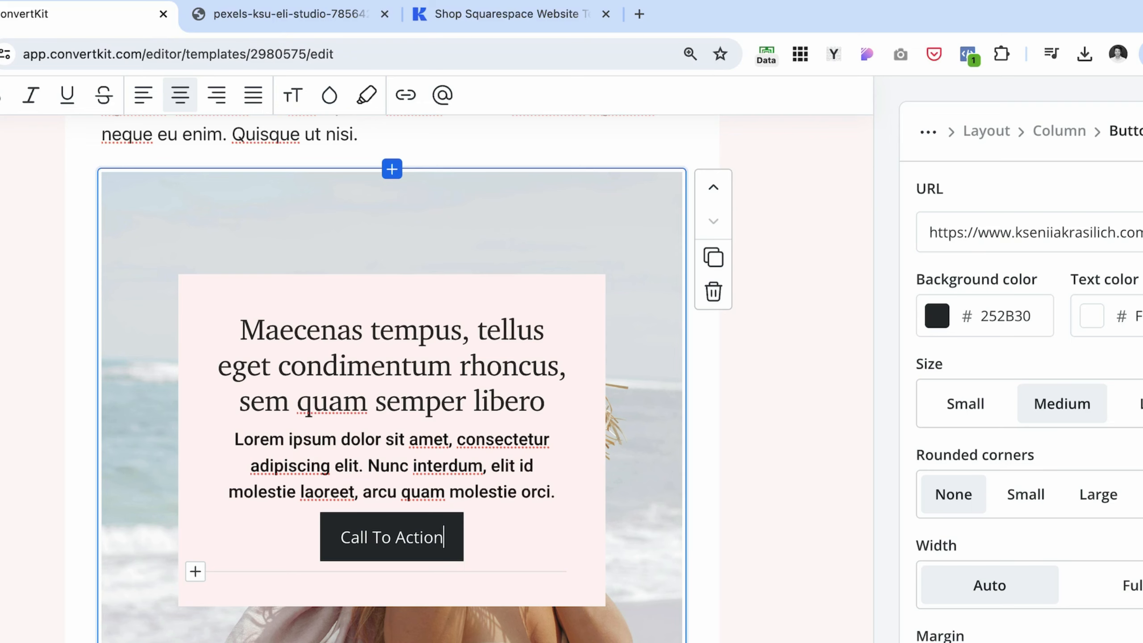
scroll(392, 346, down, 8)
click(392, 347)
click(299, 398)
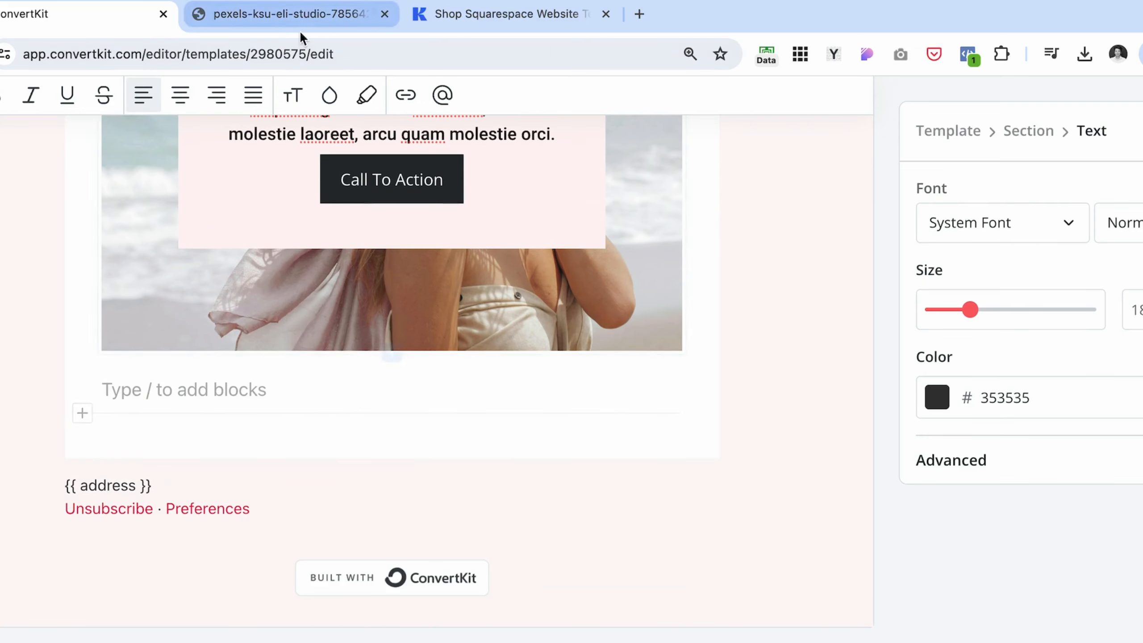
text(Proin magna. Mauris turpis nunc, blandit et, volutpat molestie, porta ut, ligula. Curabitur ligula sapien, tincidunt non, euismod vitae, posuere imperdiet, leo. In hac habitasse platea dictumst. Cum sociis natoque penatibus et magnis dis parturient montes, nascetur ridiculus mus.)
- Add a new section below the Proin magna paragraph and set its background color to F5EFEF
click(394, 544)
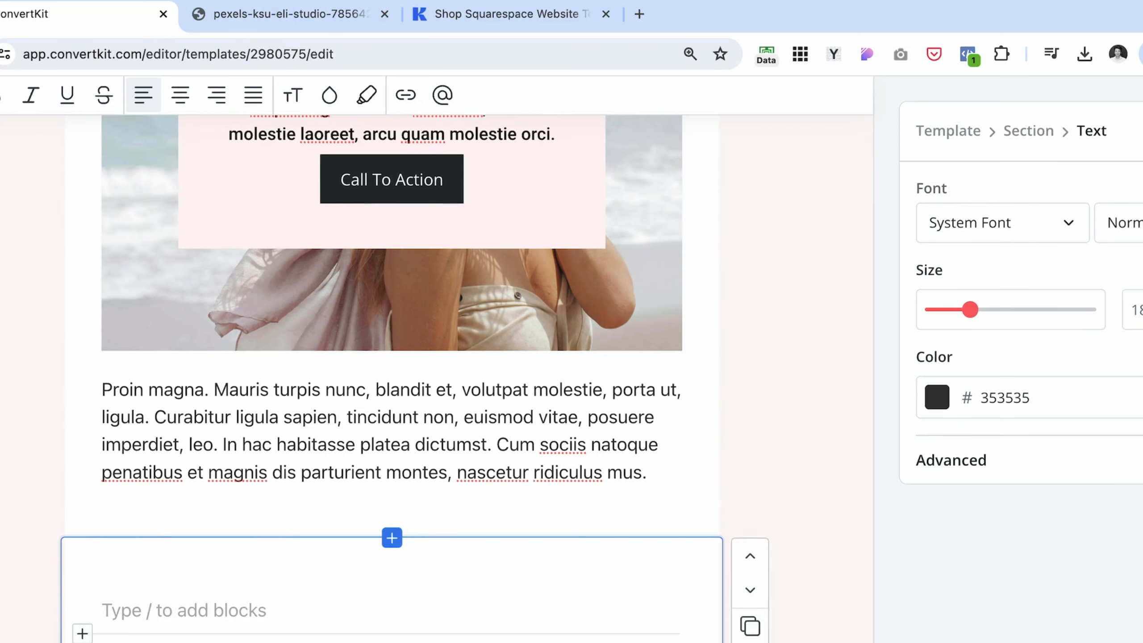
scroll(623, 419, down, 3)
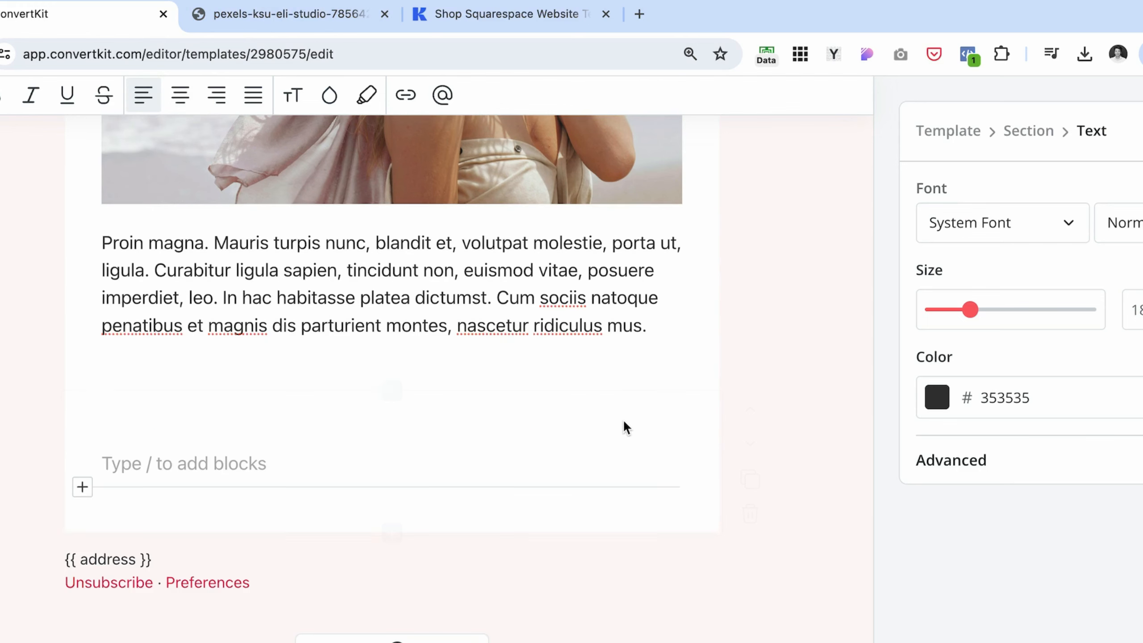
click(1023, 131)
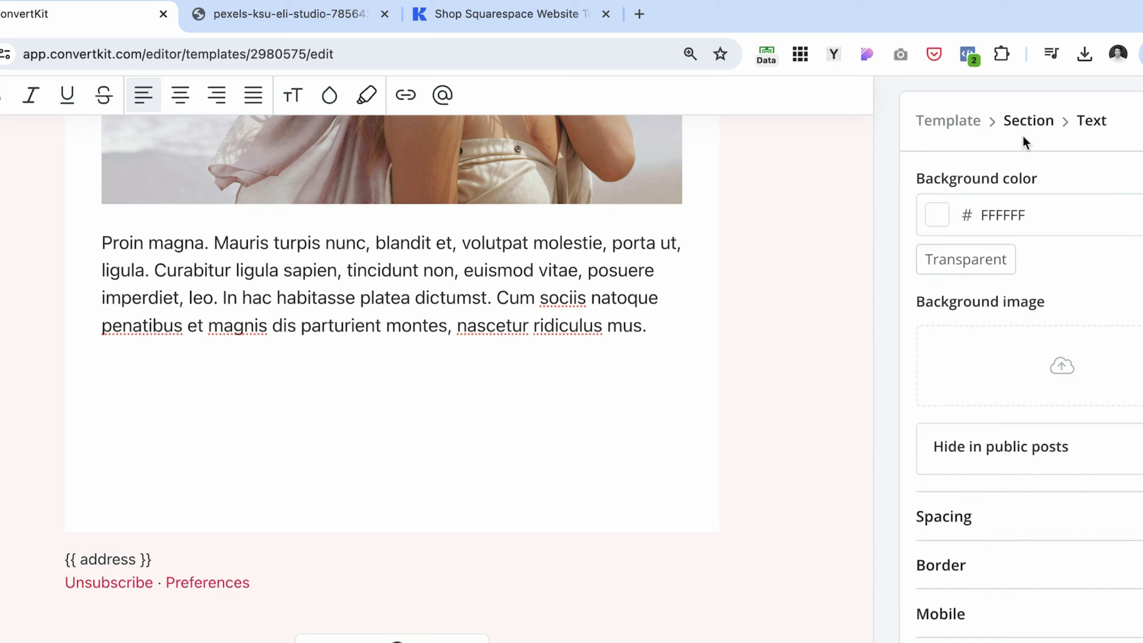
click(941, 215)
drag(929, 264, 933, 267)
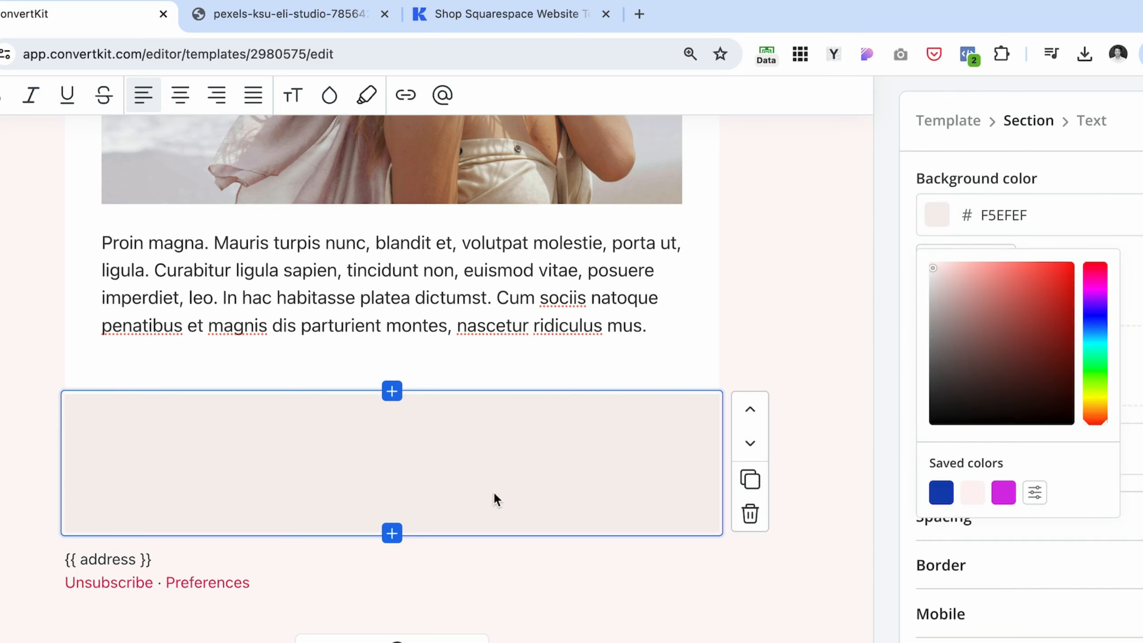
click(867, 435)
- Insert the ready-made Orchids 101 layout with a Buy now button and image column into the new section, without an empty line above it
click(237, 488)
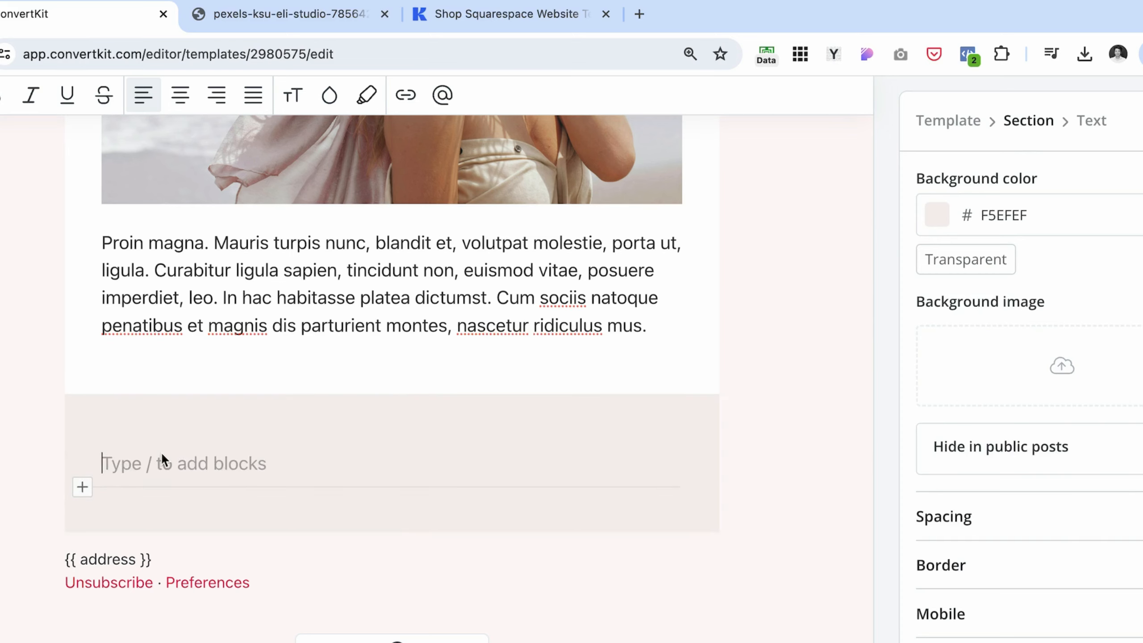
click(82, 486)
scroll(266, 594, down, 10)
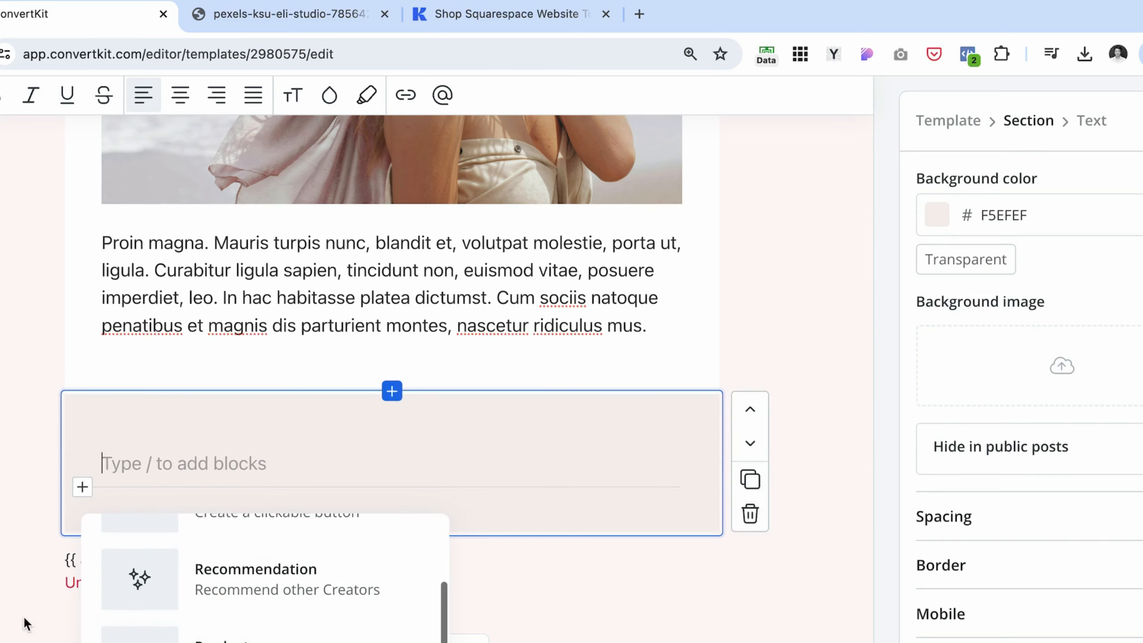
click(180, 639)
scroll(1060, 468, down, 15)
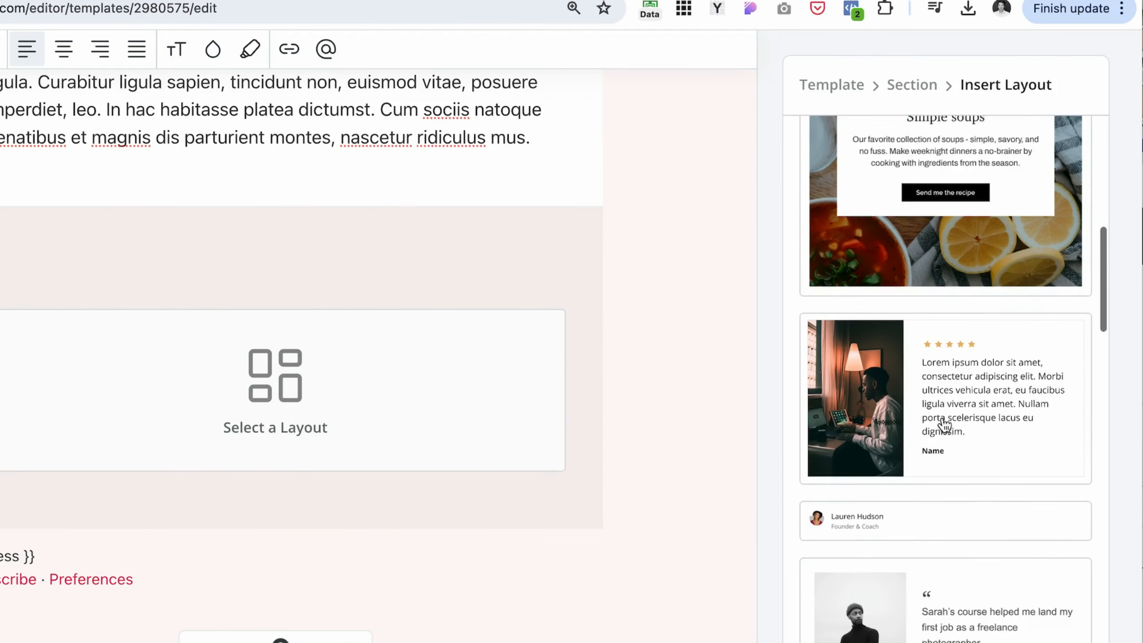
scroll(909, 539, down, 10)
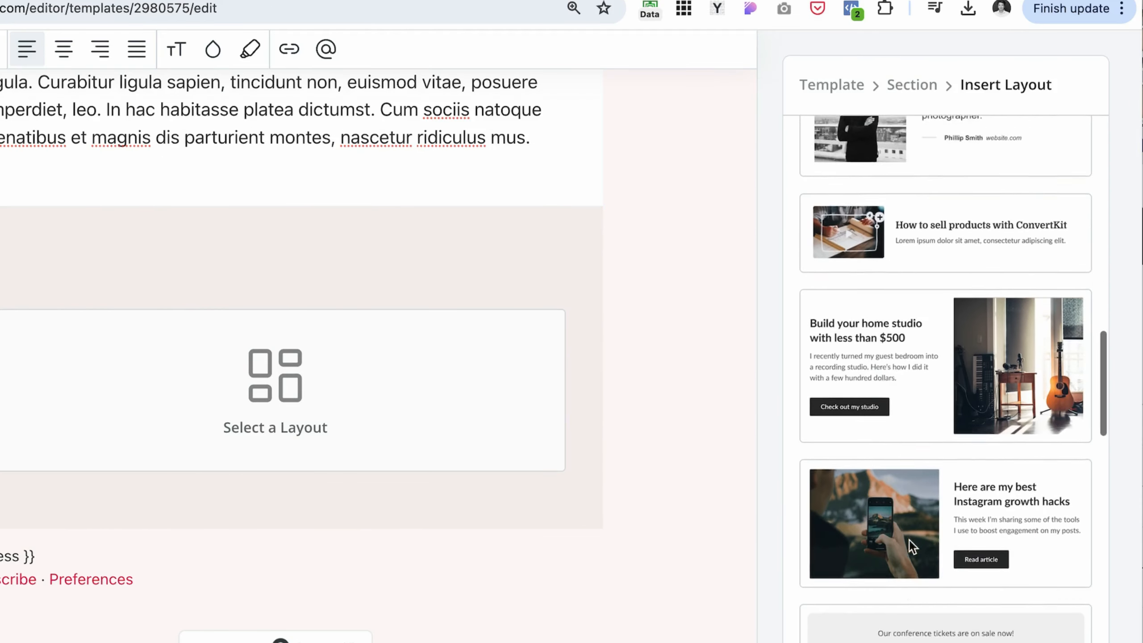
scroll(910, 545, down, 2)
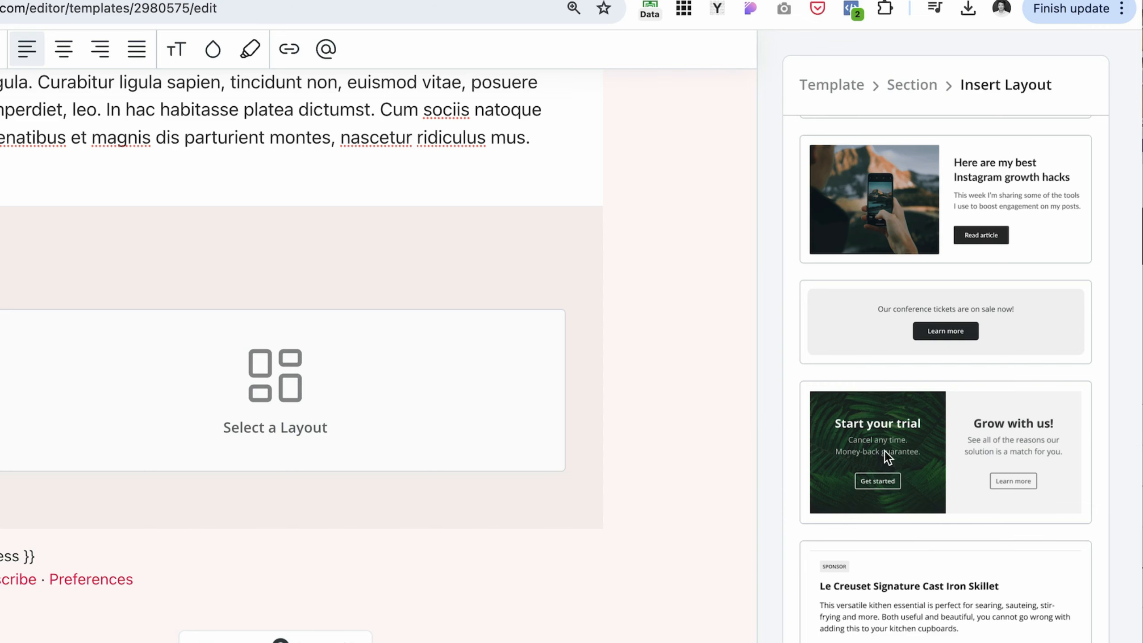
scroll(884, 450, up, 10)
scroll(1037, 439, down, 8)
scroll(1038, 439, up, 12)
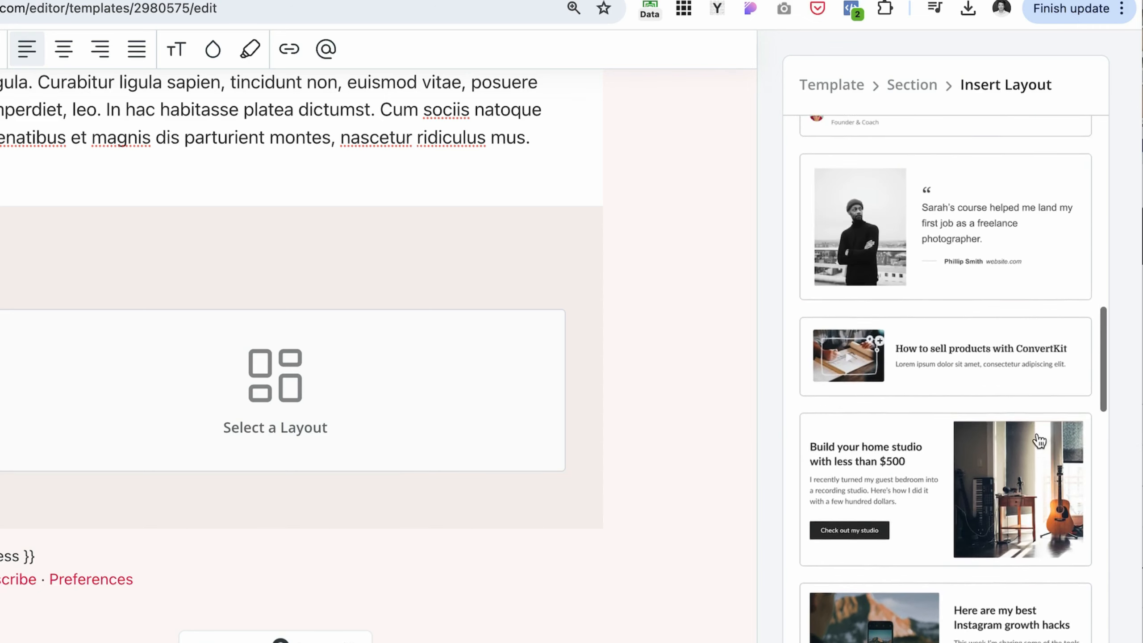
click(1005, 490)
click(135, 286)
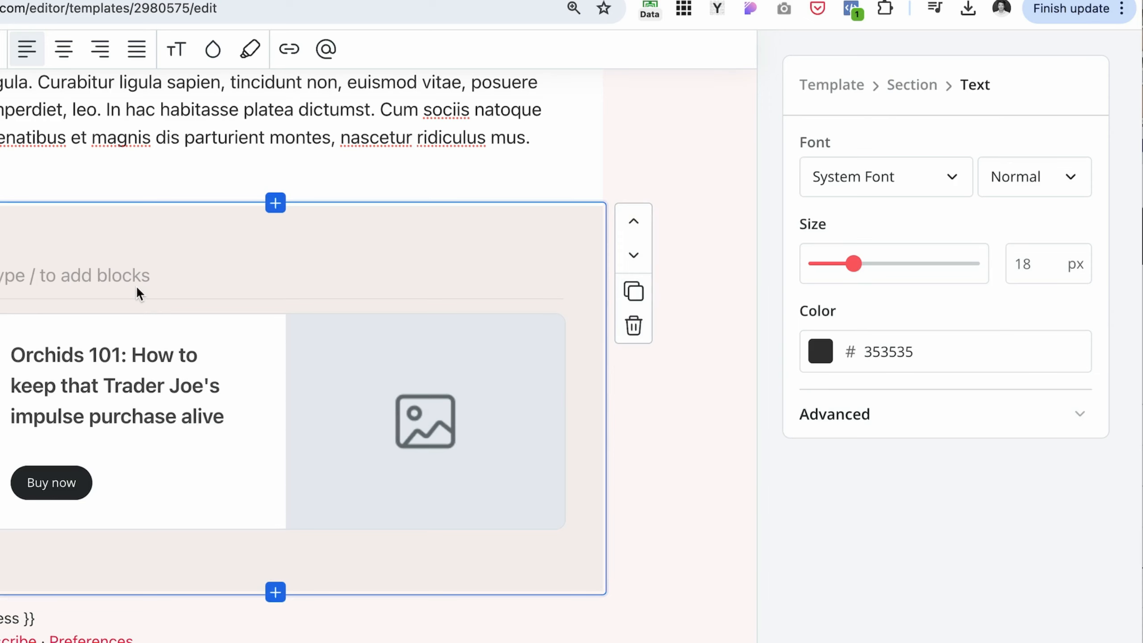
key(BackSpace)
- Give the Buy now button the saved blue 1143B4 as background, no rounded corners and a text size of 16 px
click(222, 373)
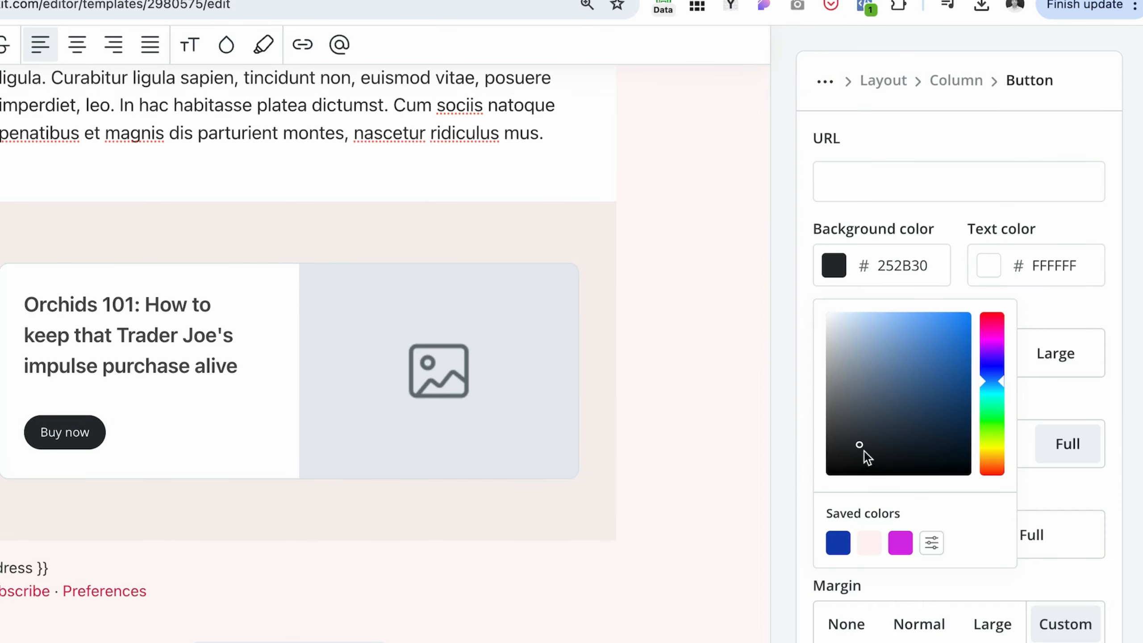
click(839, 546)
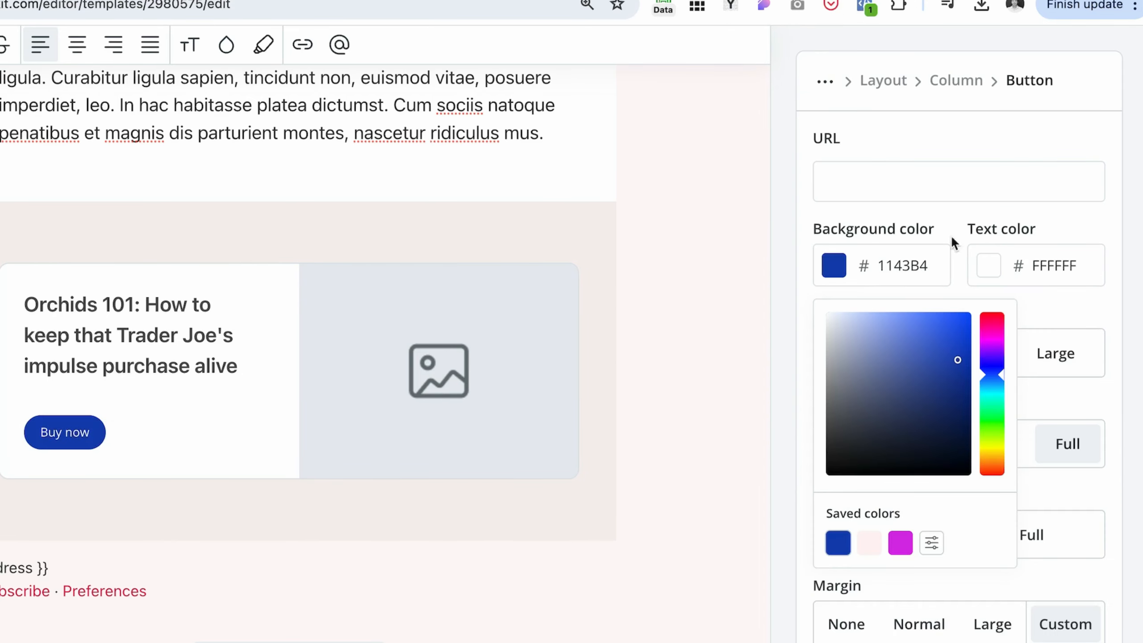
click(1106, 308)
click(832, 442)
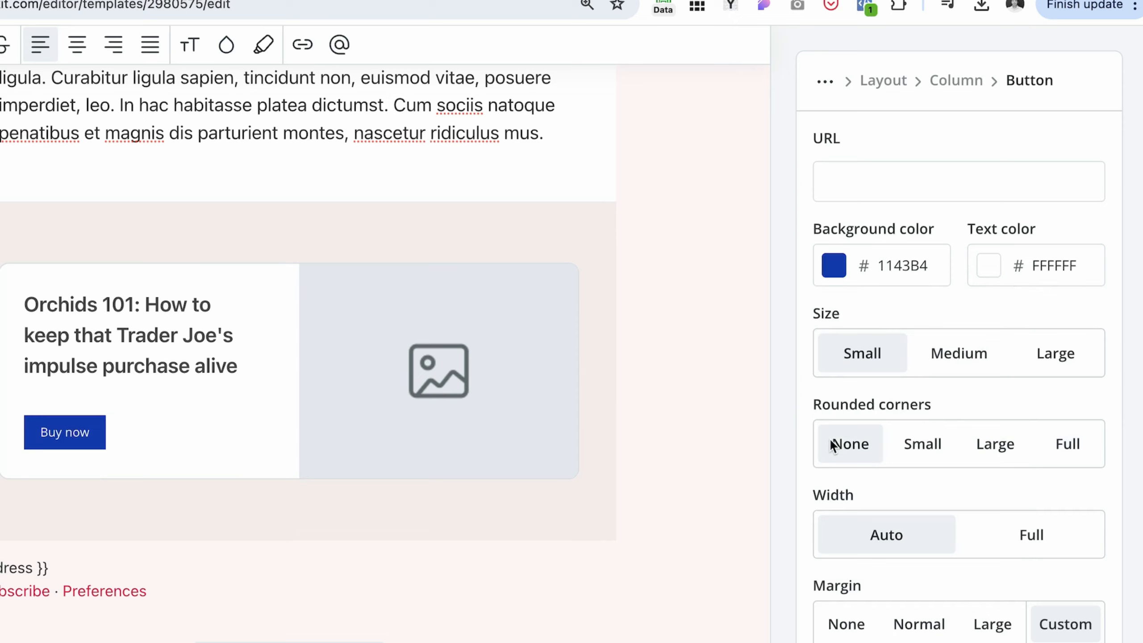
click(88, 433)
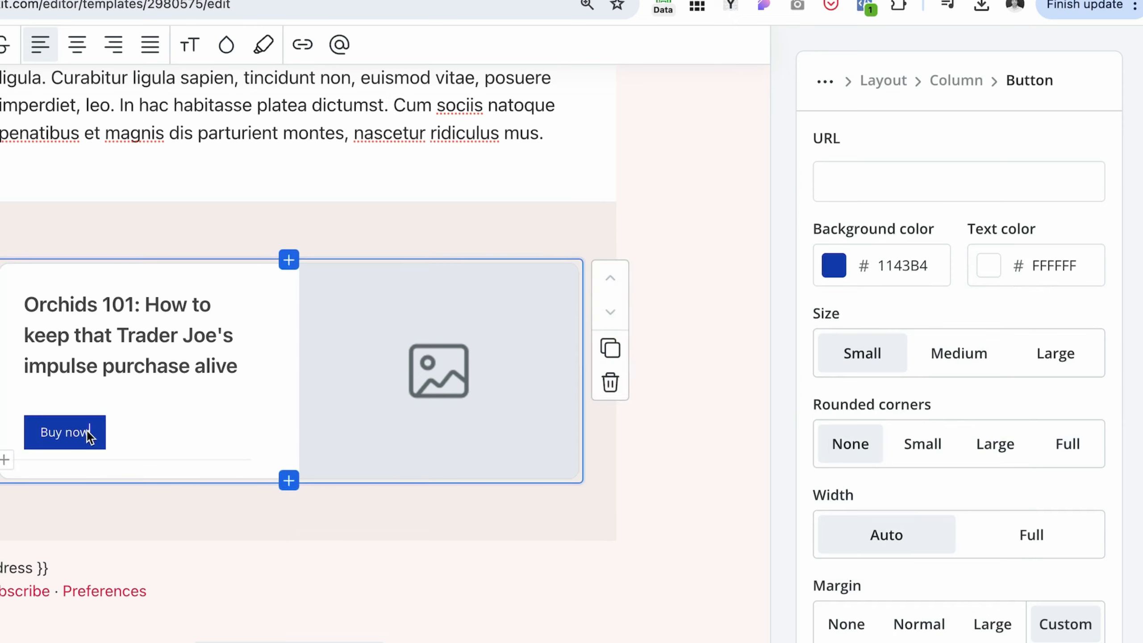
scroll(958, 405, down, 10)
drag(846, 515, 860, 517)
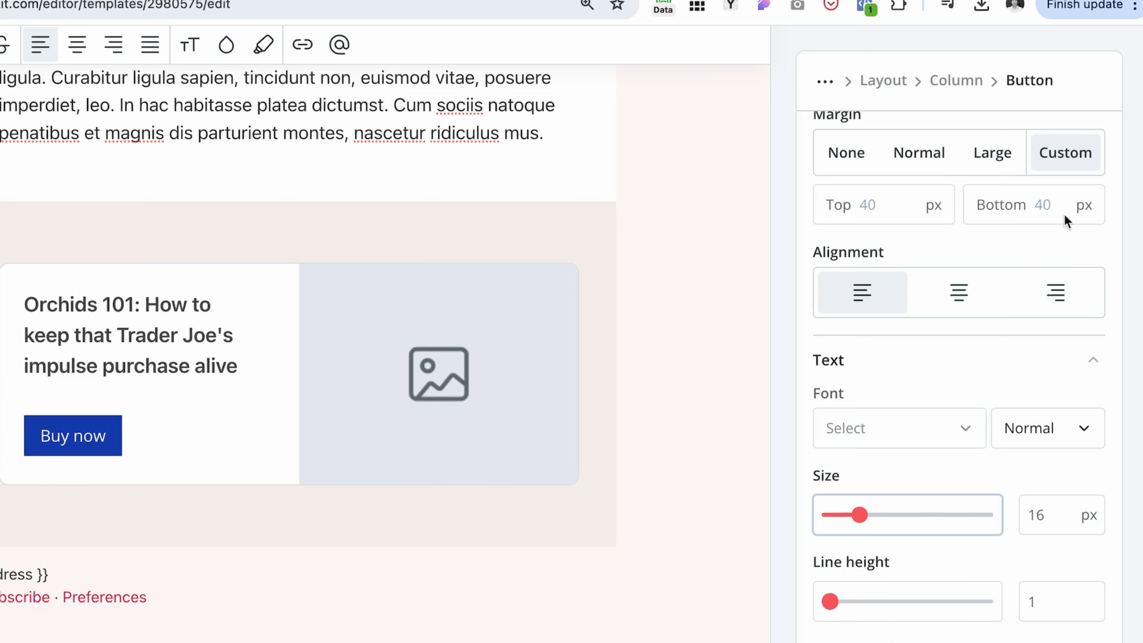
- Replace the Orchids 101 heading with "Etiam ultricies nisi vel augue Etiam ultricies nisi vel augue"
triple_click(193, 361)
text(Etiam ultricies nisi vel augue)
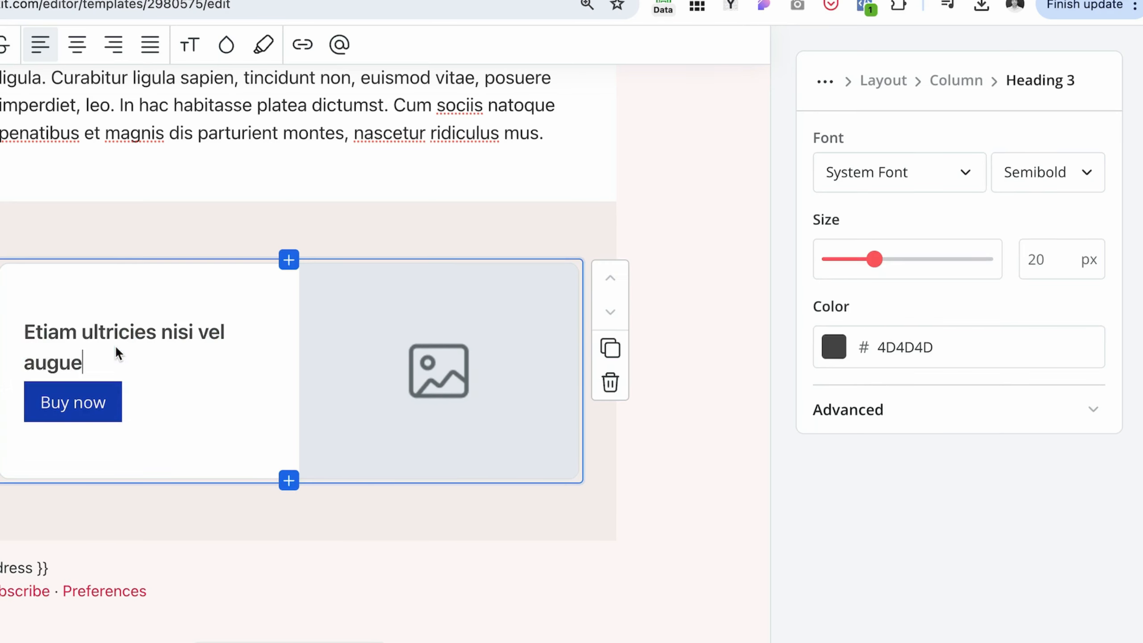
text(Etiam ultricies nisi vel augue)
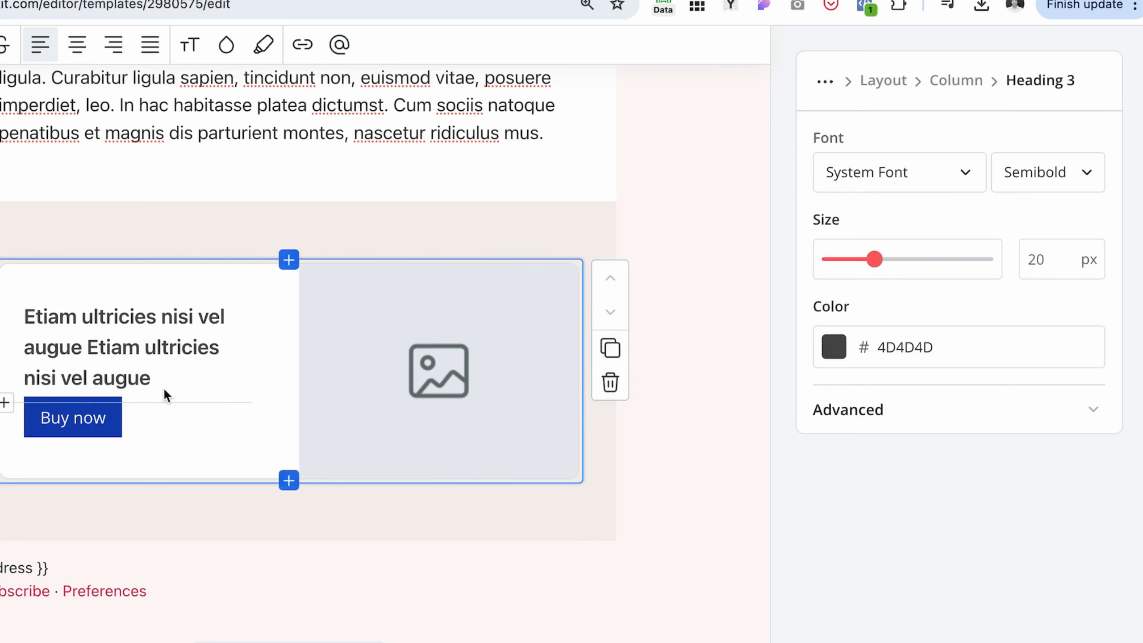
- Add a paragraph reading "Etiam ultricies nisi vel augue" between the card's heading and the Buy now button
click(4, 404)
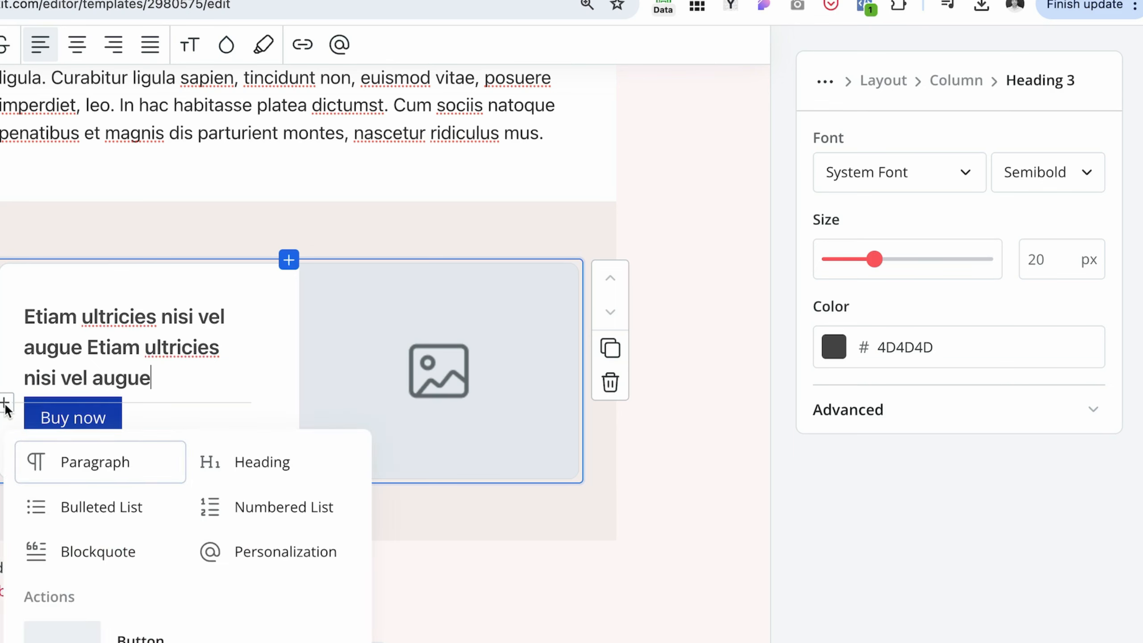
click(103, 462)
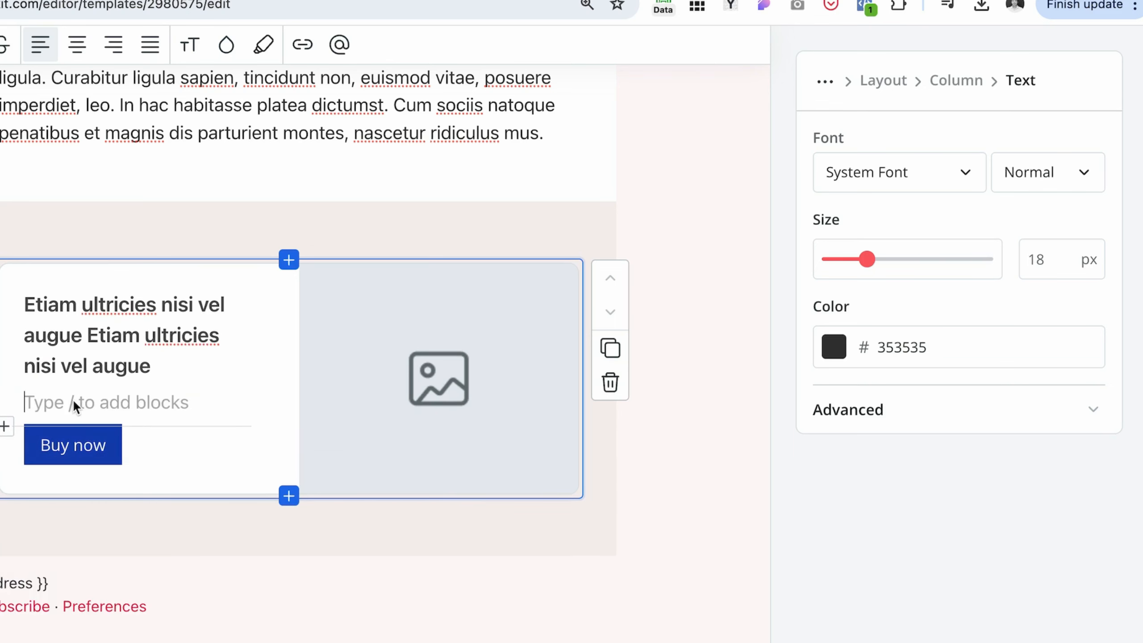
text(Etiam ultricies nisi vel augue)
drag(108, 427, 20, 406)
- Set the card's heading to the New York font at 23 px and reduce its line height
click(211, 317)
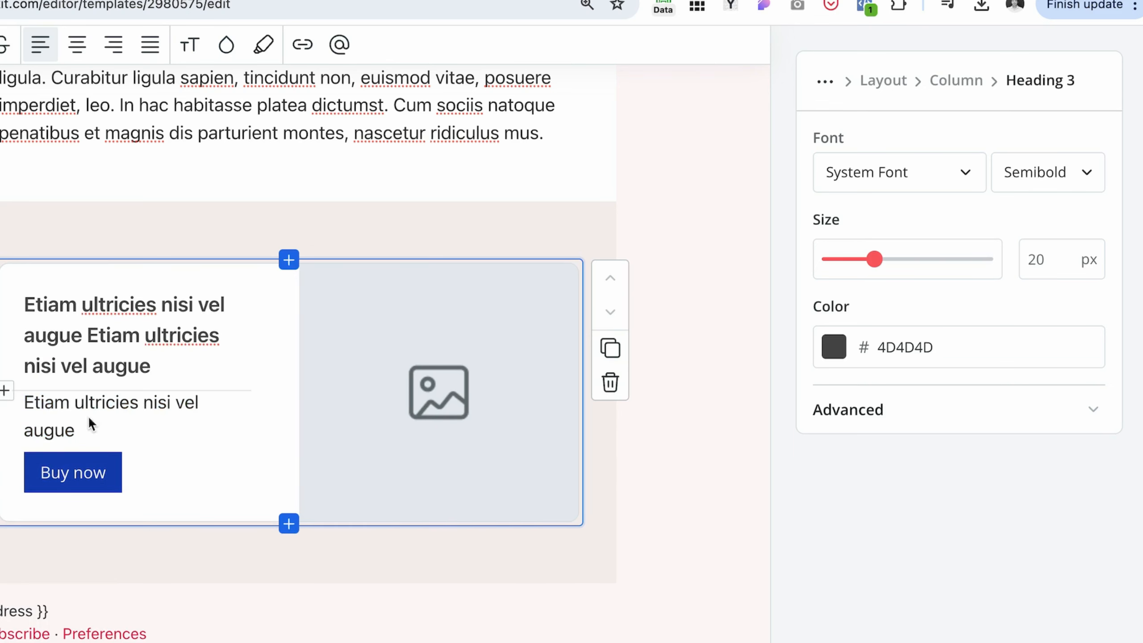
drag(168, 378, 23, 298)
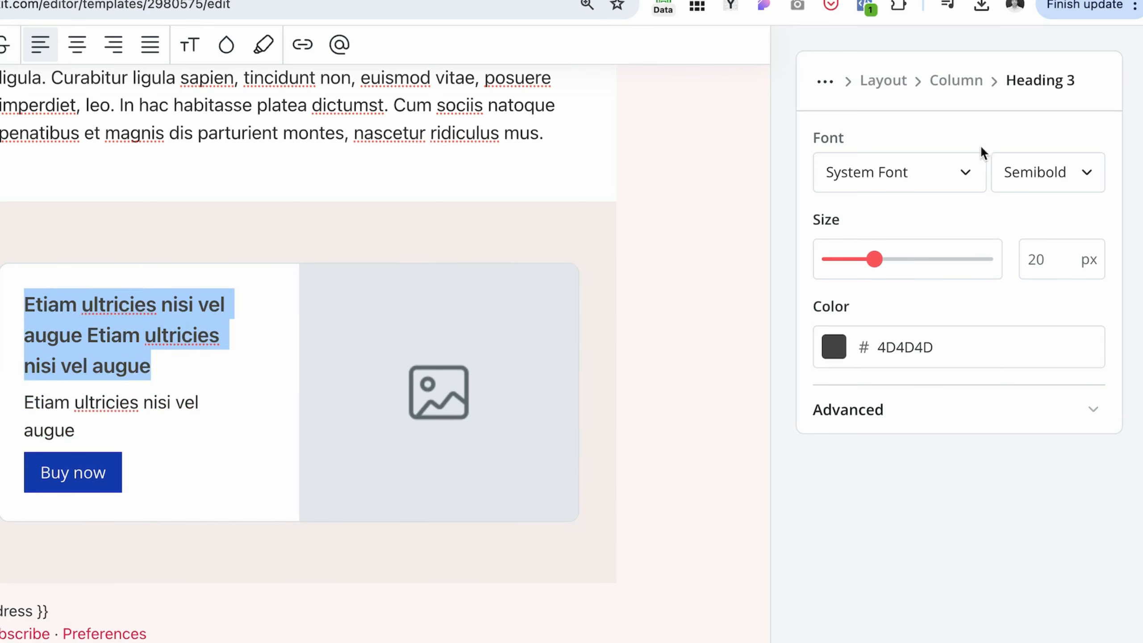
click(974, 176)
click(889, 484)
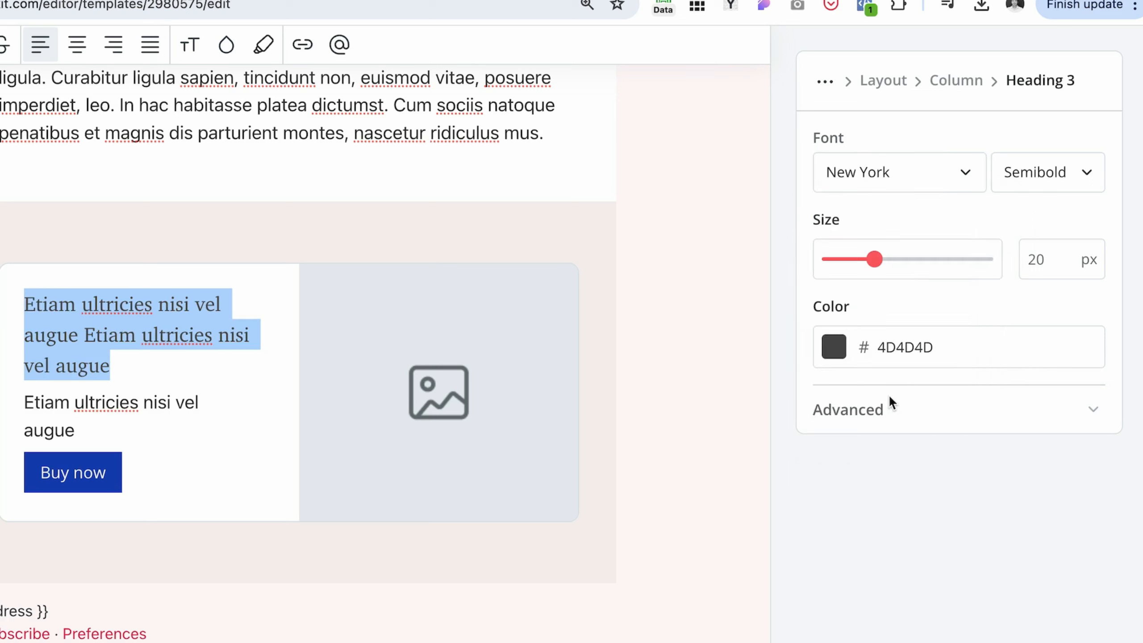
drag(874, 259, 885, 259)
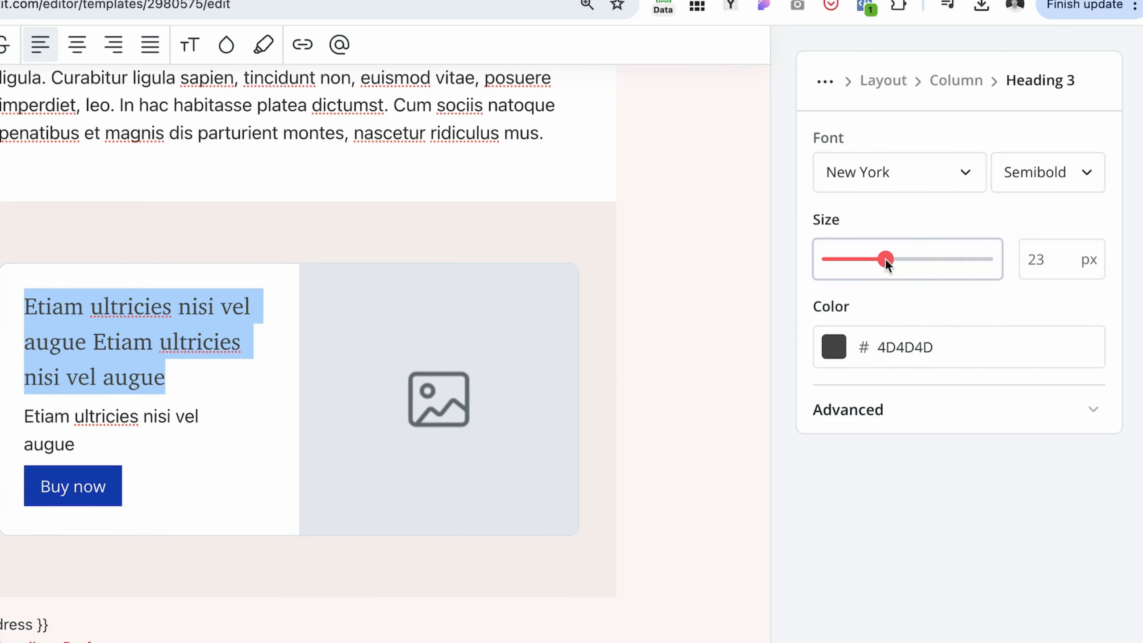
click(1091, 410)
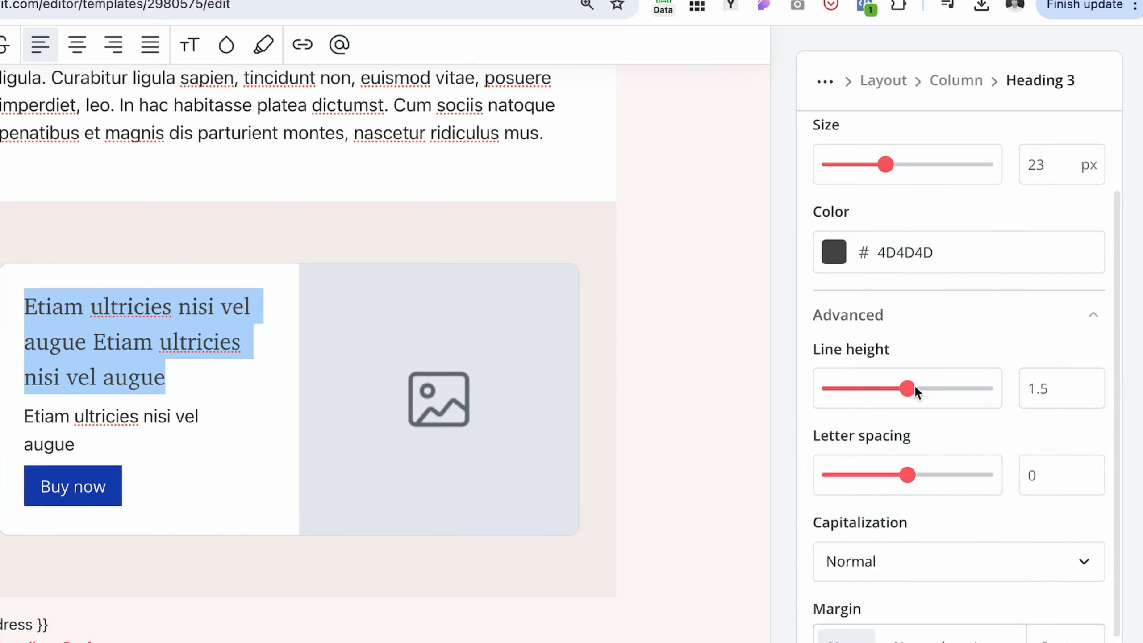
drag(908, 388, 890, 388)
- Replace the placeholder background image in the card's image column with the wedding invitation and white flowers photo
click(345, 433)
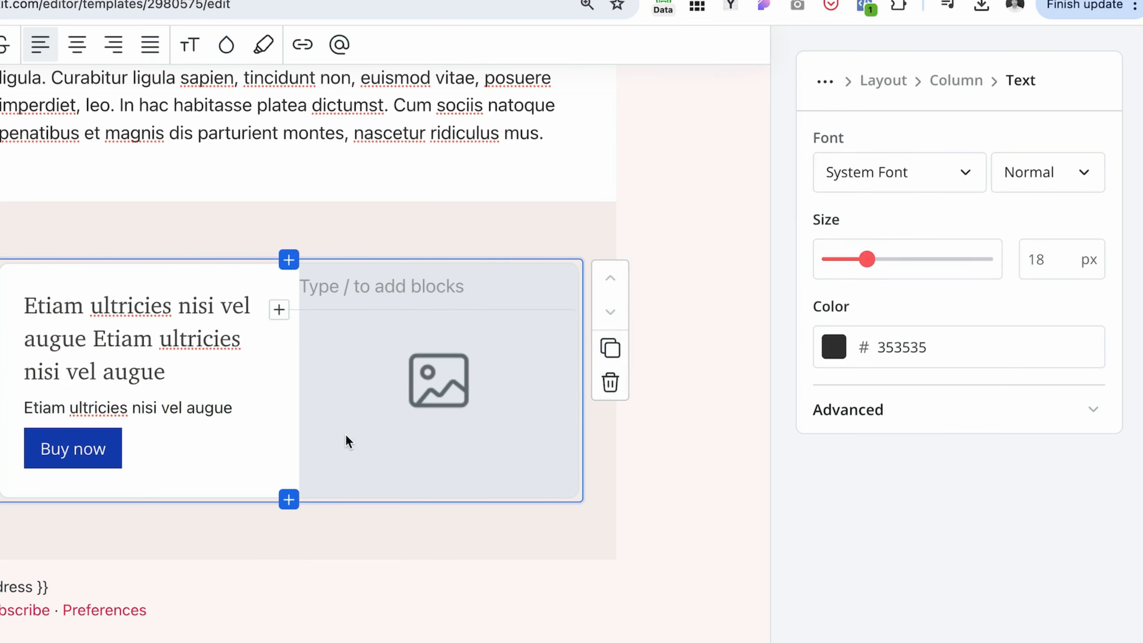
click(960, 83)
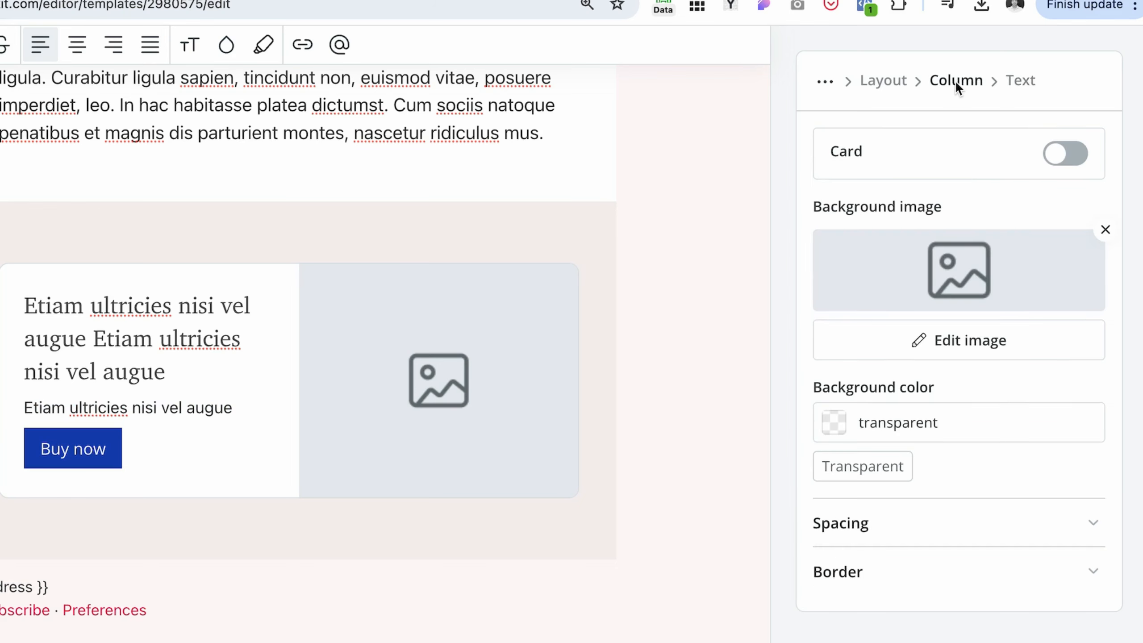
click(1105, 230)
click(980, 275)
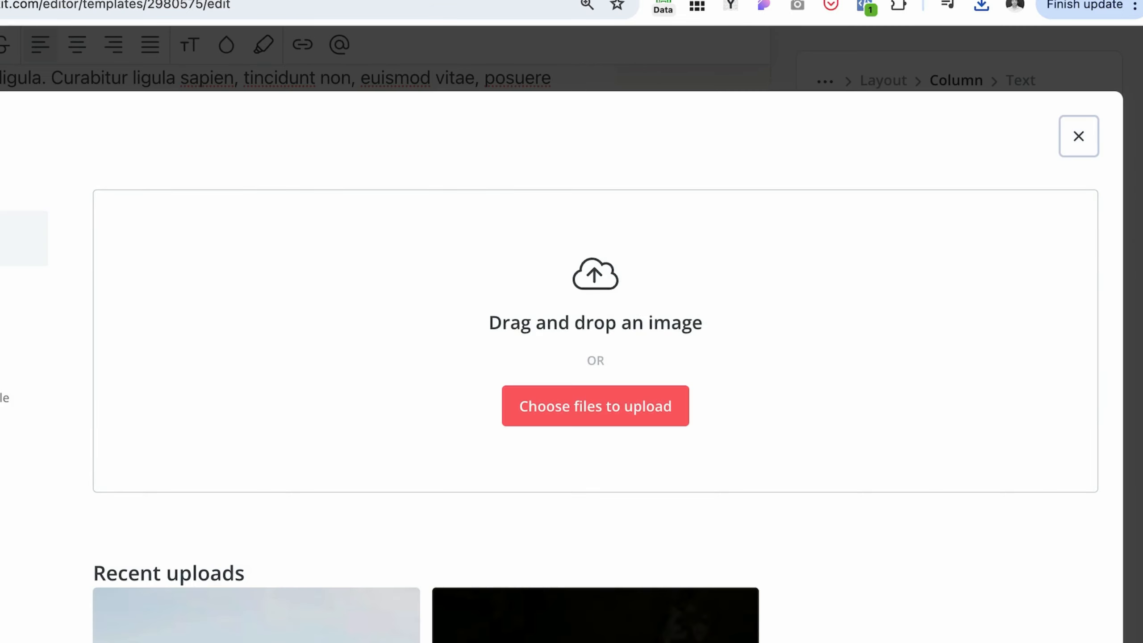
drag(249, 271, 677, 298)
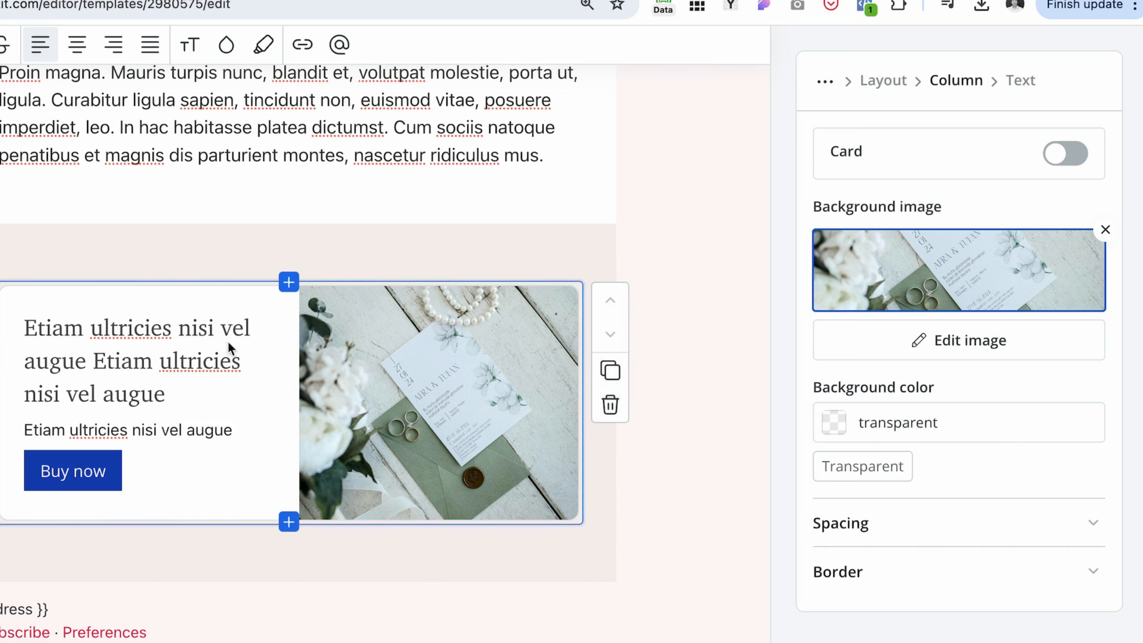
- Duplicate the card layout and replace the copy's column background image with the photo of ribbon on handmade paper
click(611, 371)
scroll(495, 451, down, 5)
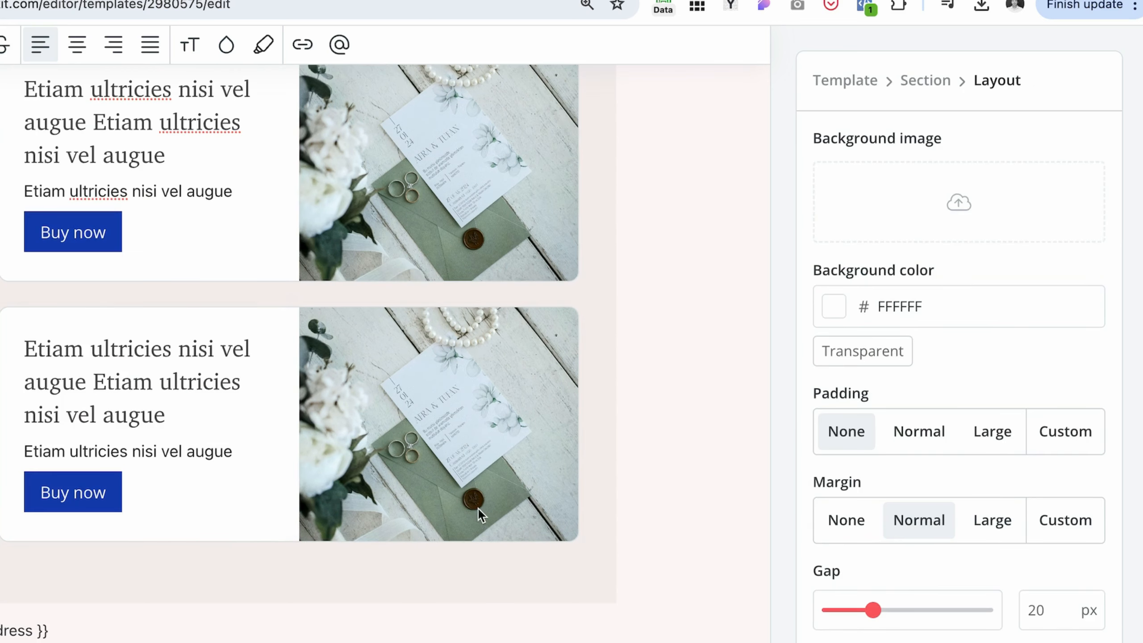
click(479, 504)
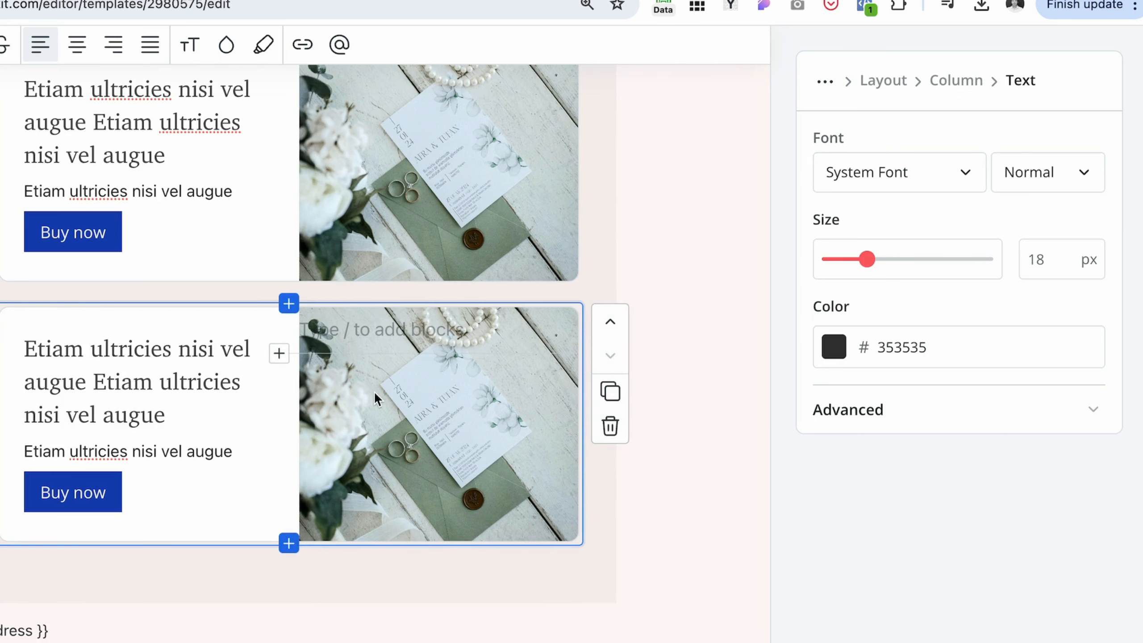
click(957, 81)
click(1104, 232)
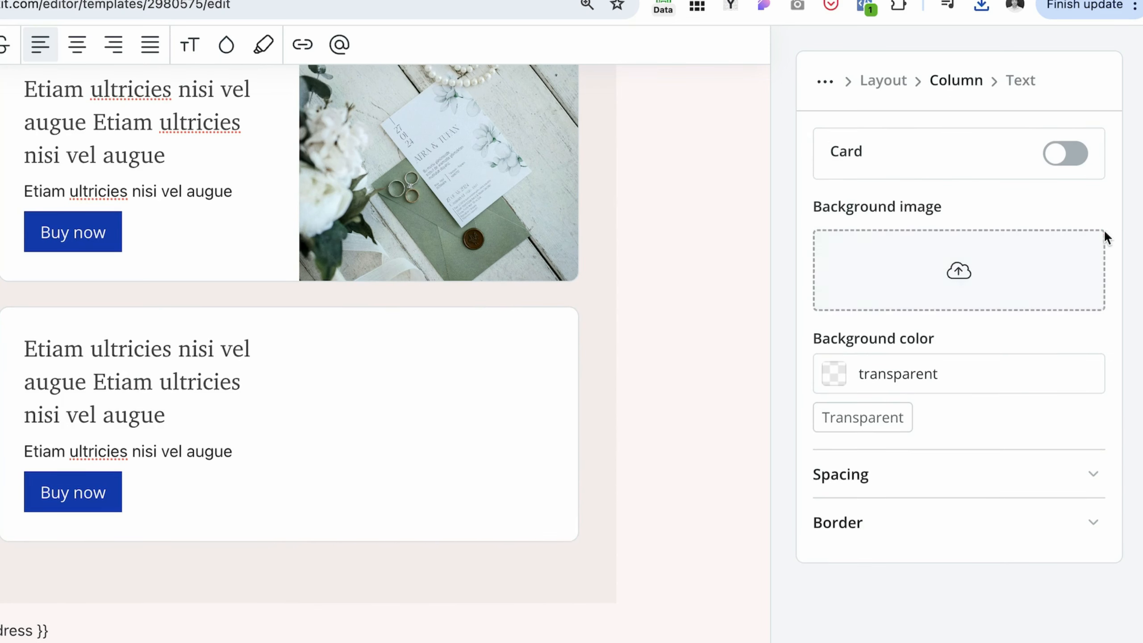
click(982, 275)
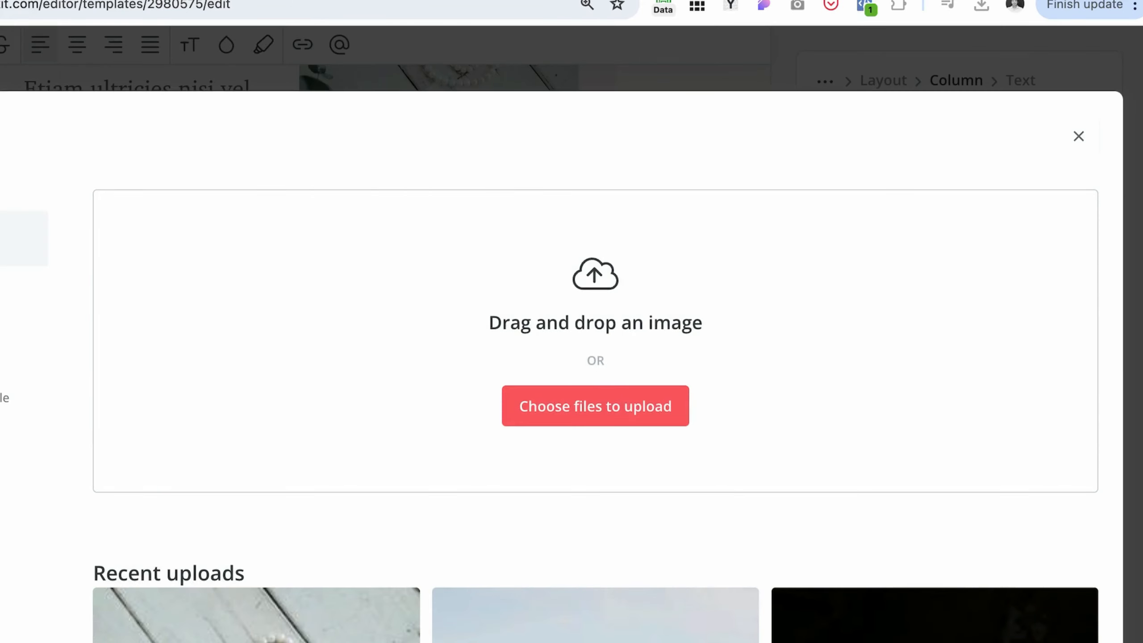
click(615, 418)
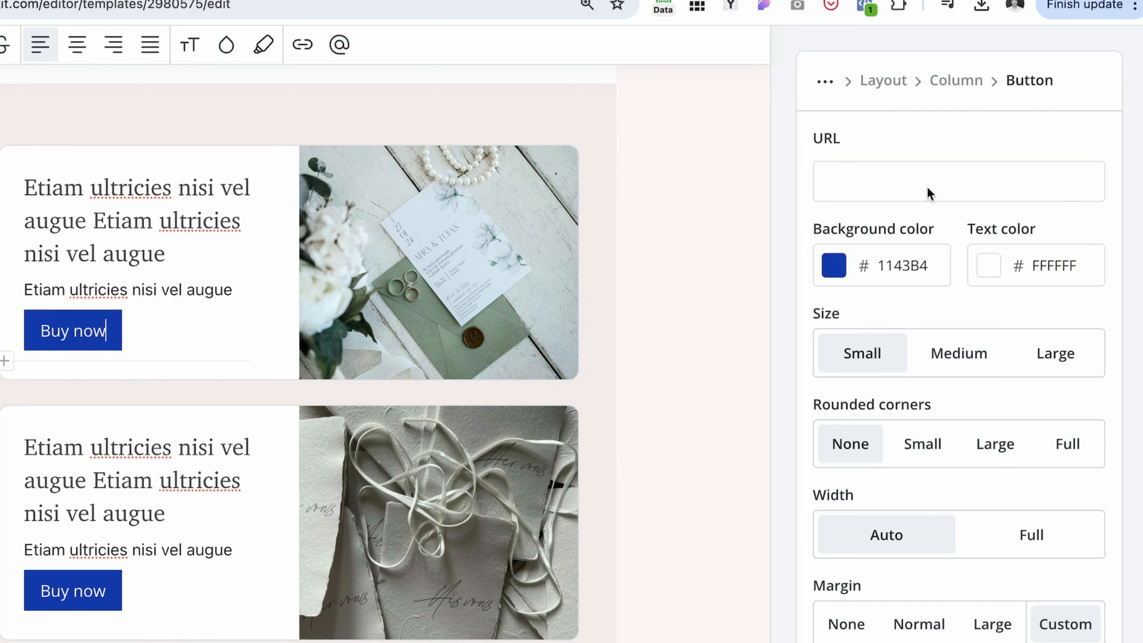
- Link the upper card's Buy now button to the squarespace-templates page of the templates shop
click(875, 180)
text(https://www.kseniiakrasilich.com/squarespace-templates)
click(717, 540)
- Add a new section below the two card layouts and set its background color to FFFFFF
scroll(718, 541, up, 10)
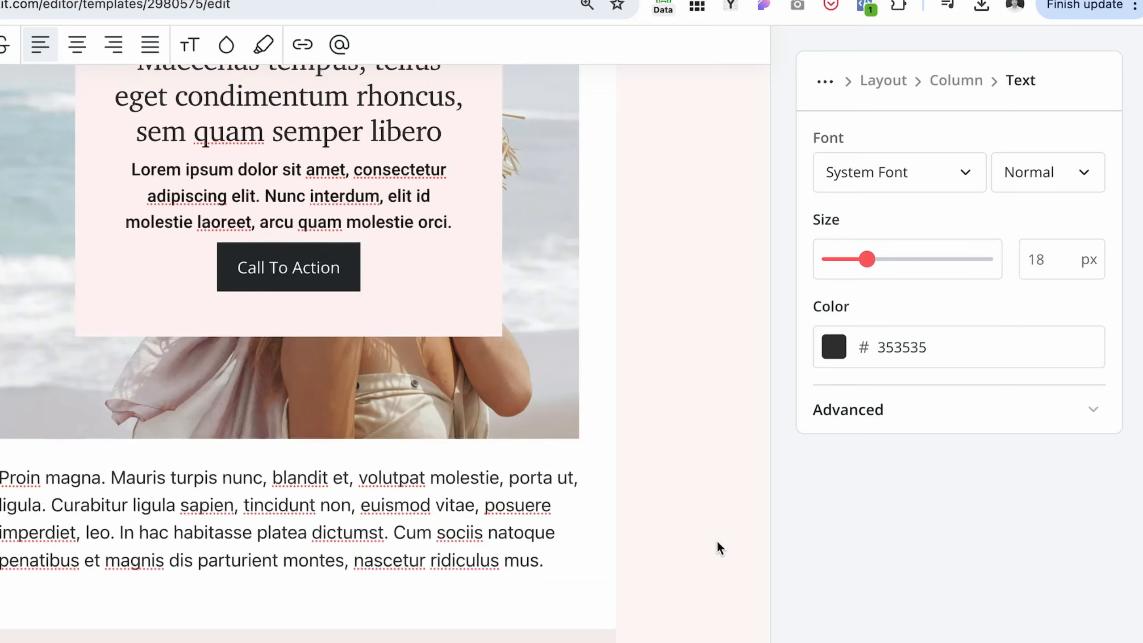
scroll(717, 540, down, 6)
scroll(718, 543, down, 7)
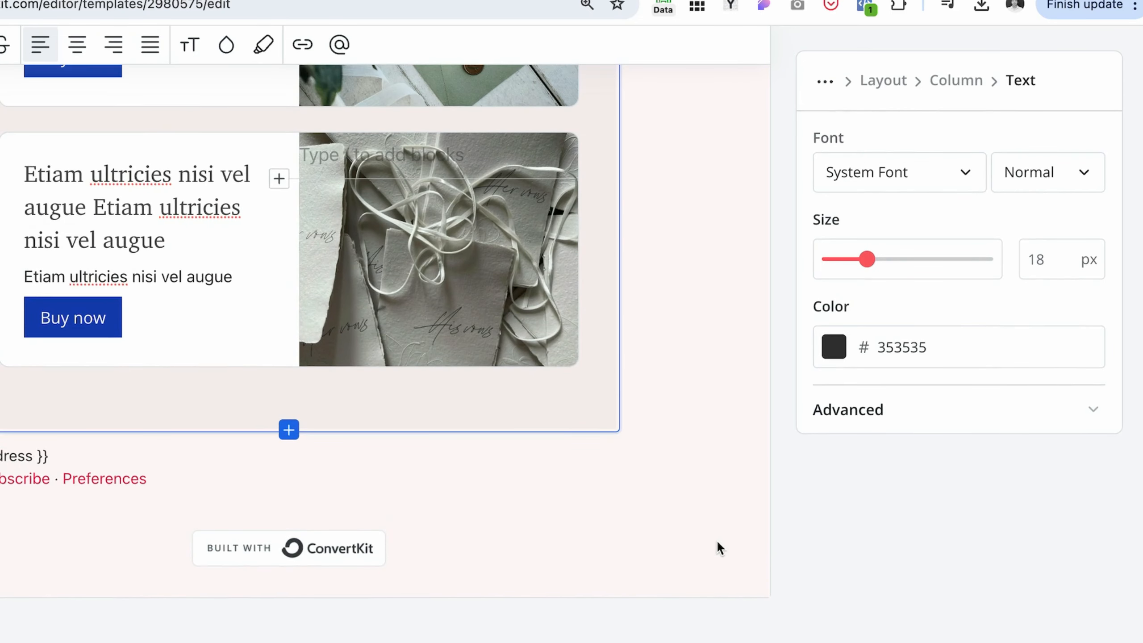
scroll(717, 541, up, 2)
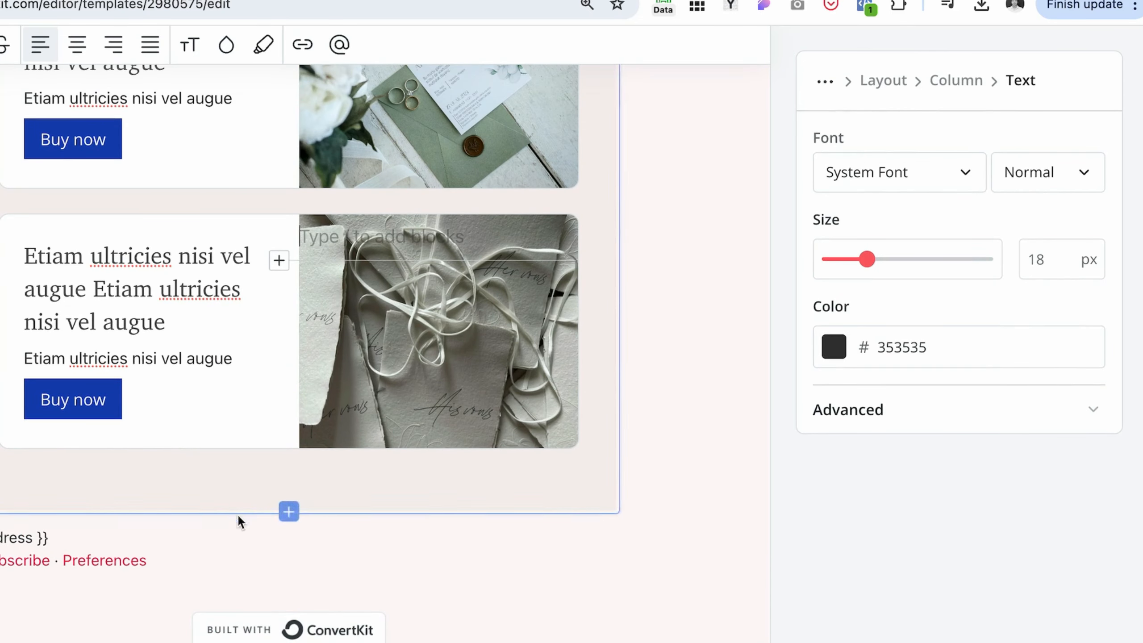
click(289, 510)
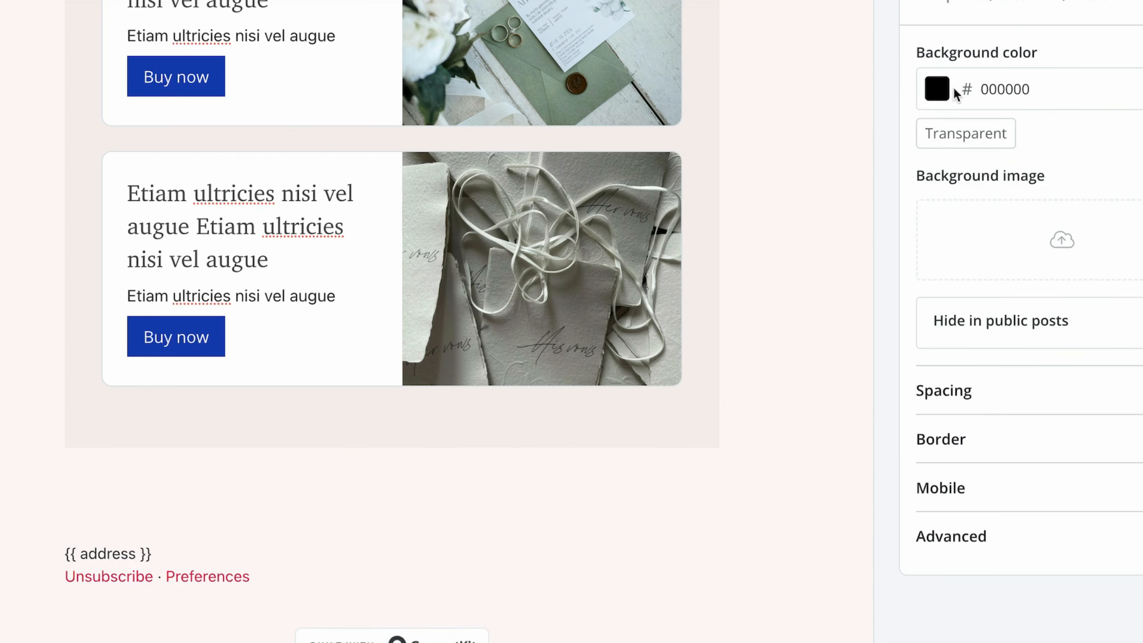
click(945, 92)
drag(936, 168, 929, 129)
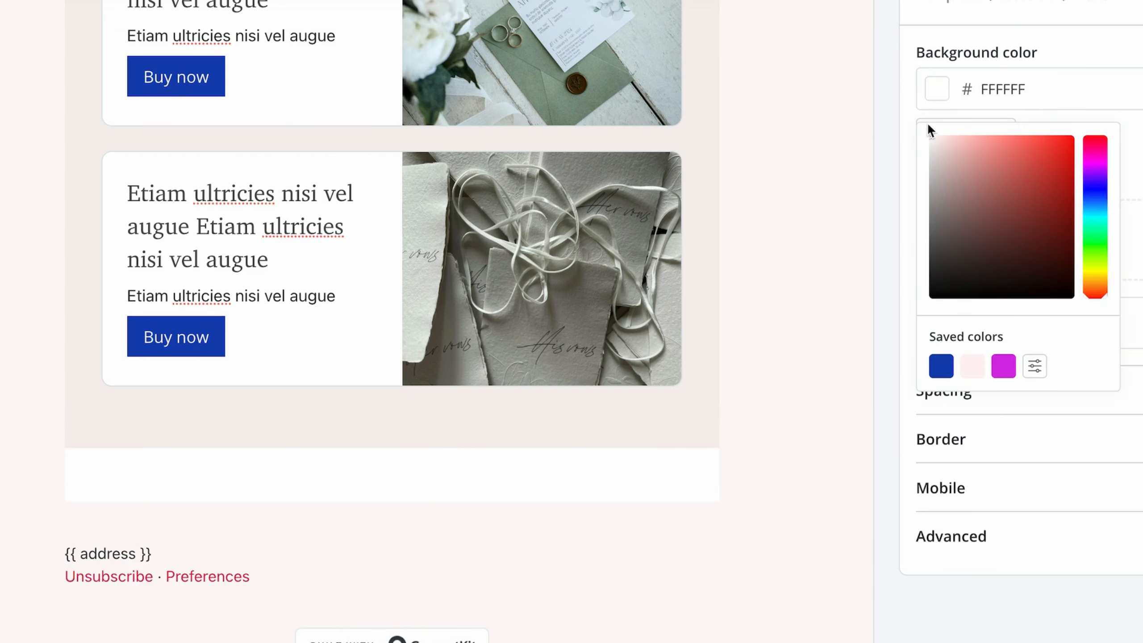
- Review the template from the header down to the footer, examining how the section backgrounds and card layouts follow one another
scroll(428, 351, up, 10)
scroll(305, 331, down, 7)
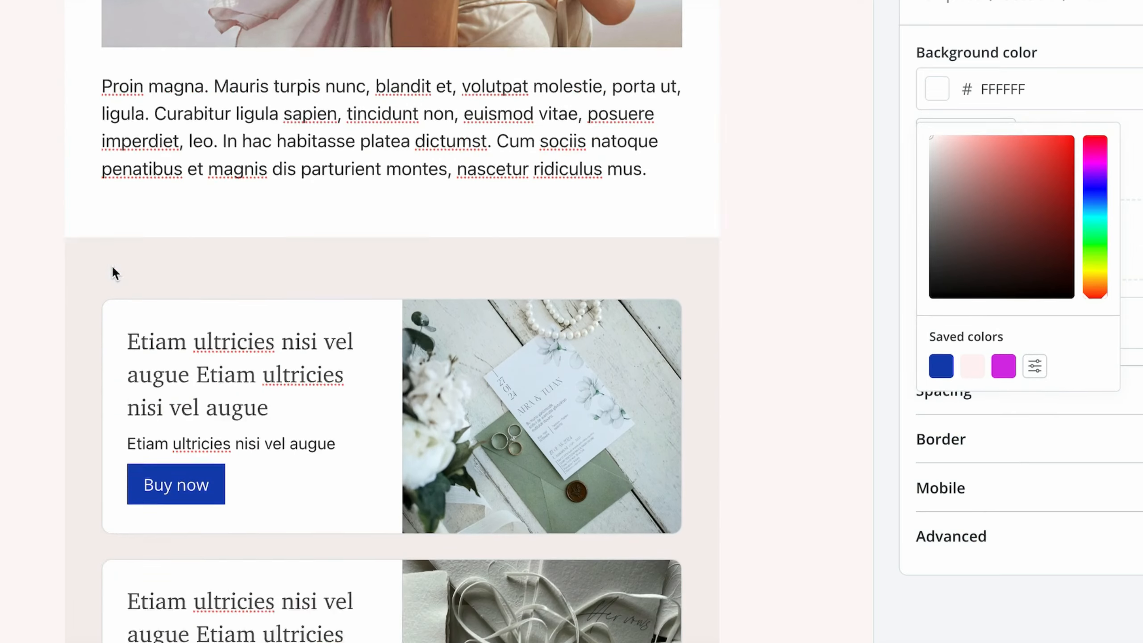
scroll(112, 265, down, 1)
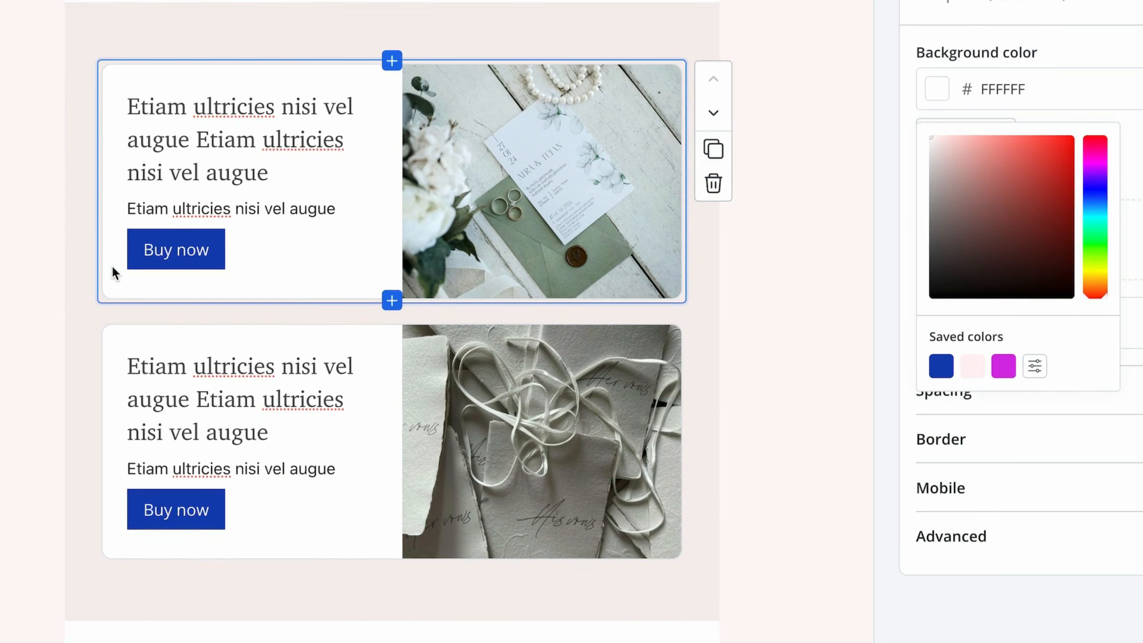
scroll(237, 309, up, 3)
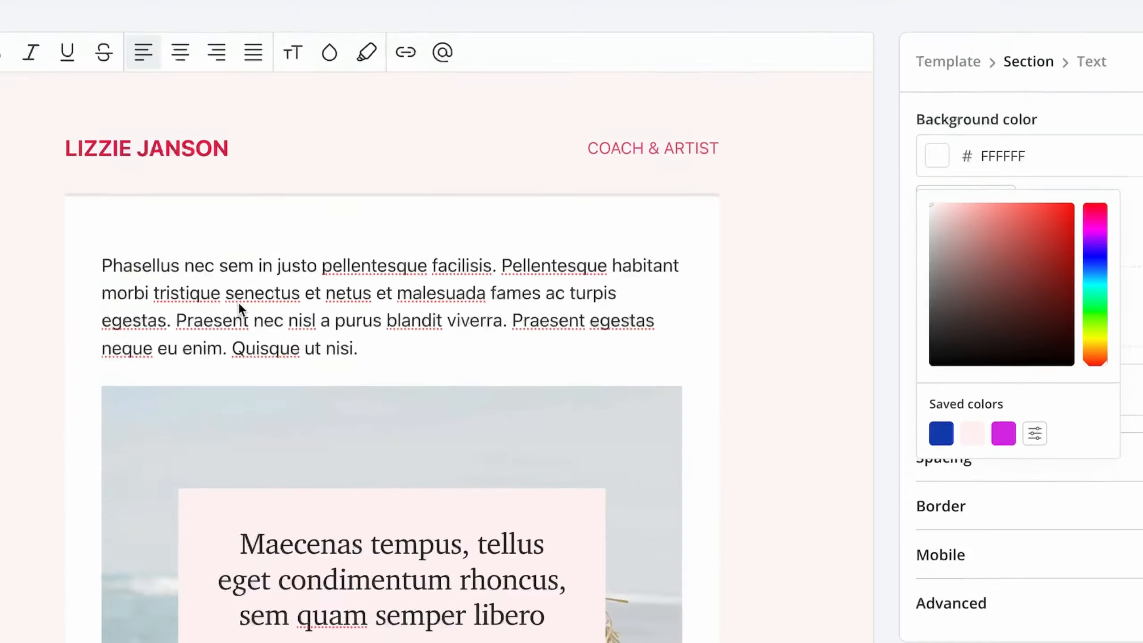
scroll(315, 270, down, 3)
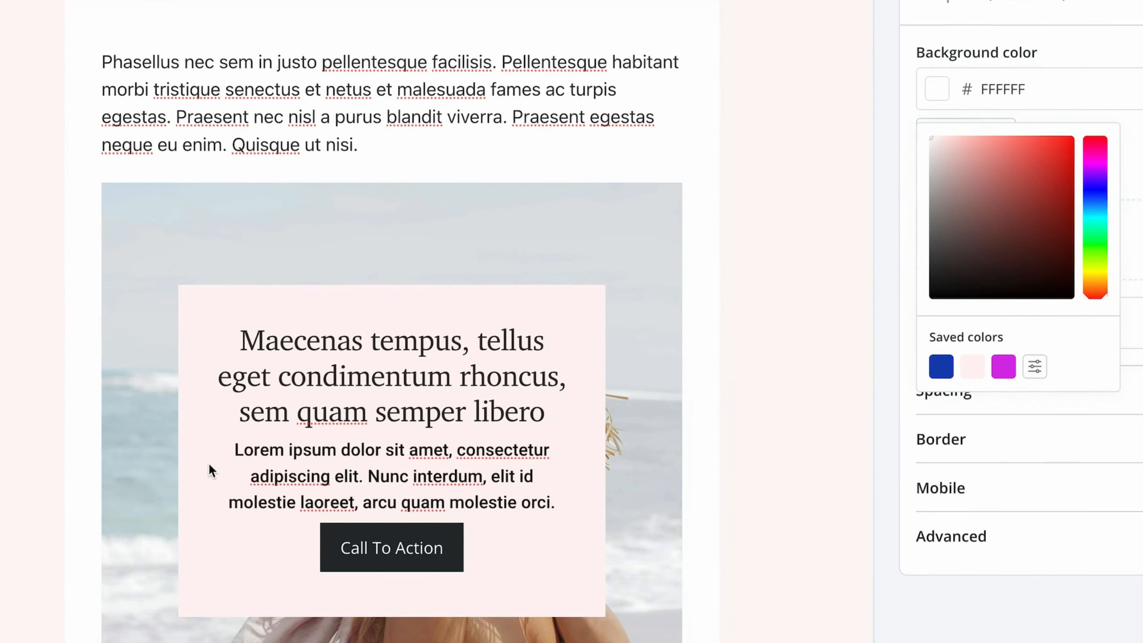
scroll(208, 463, down, 10)
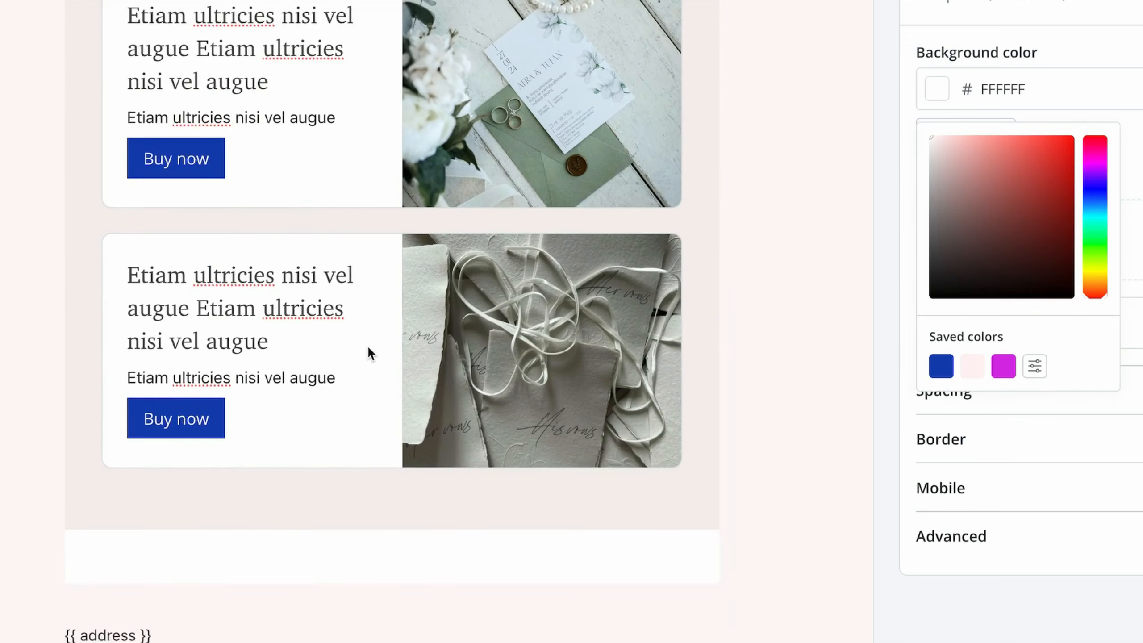
scroll(367, 344, up, 5)
scroll(367, 345, down, 12)
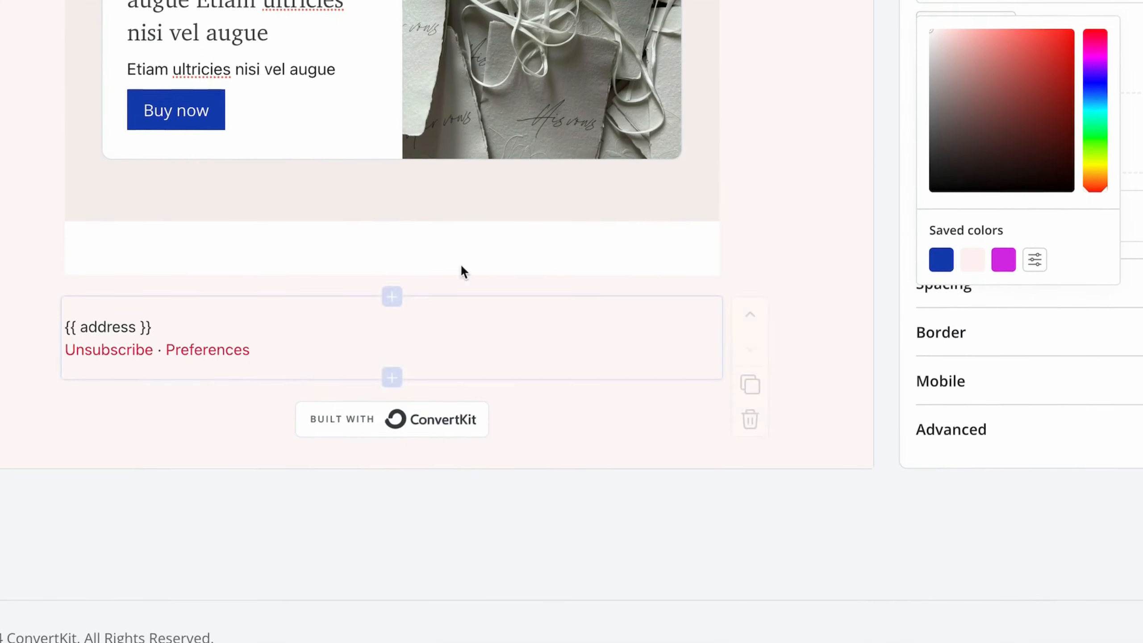
- Insert the ready-made testimonial layout with an image placeholder, five stars, quote text and name into the empty white section
click(187, 258)
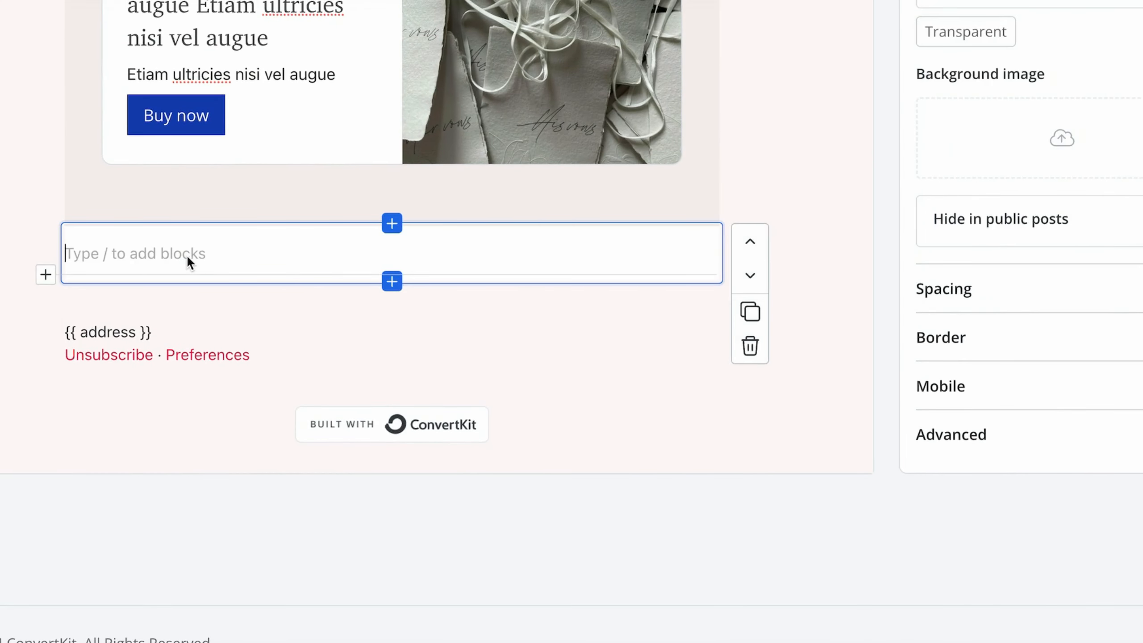
scroll(187, 256, up, 15)
scroll(187, 257, down, 2)
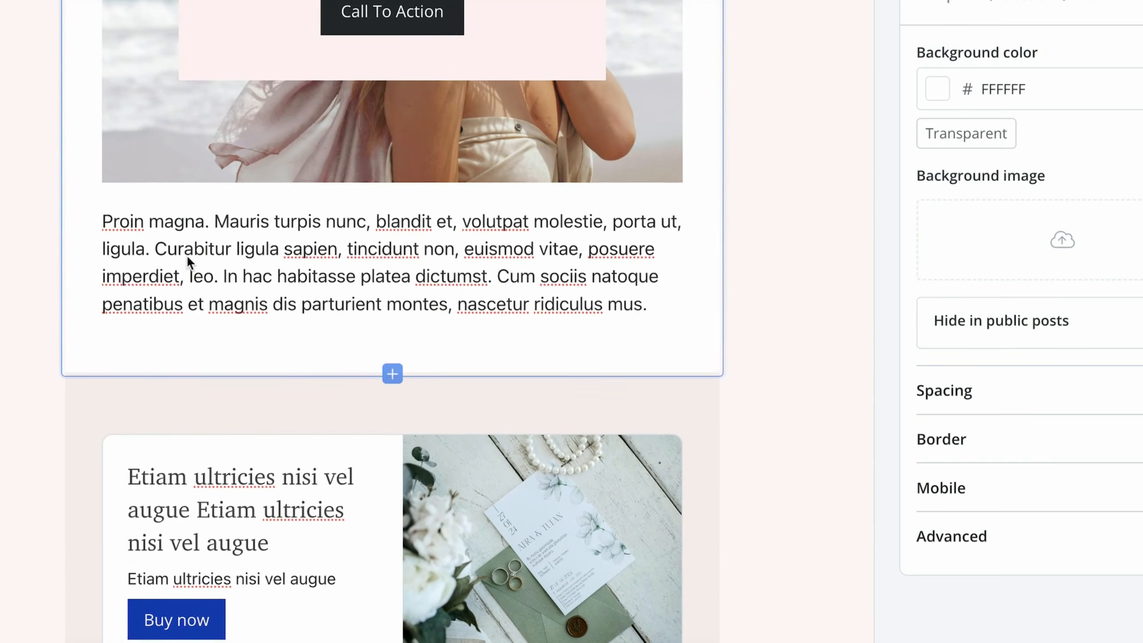
scroll(186, 254, down, 1)
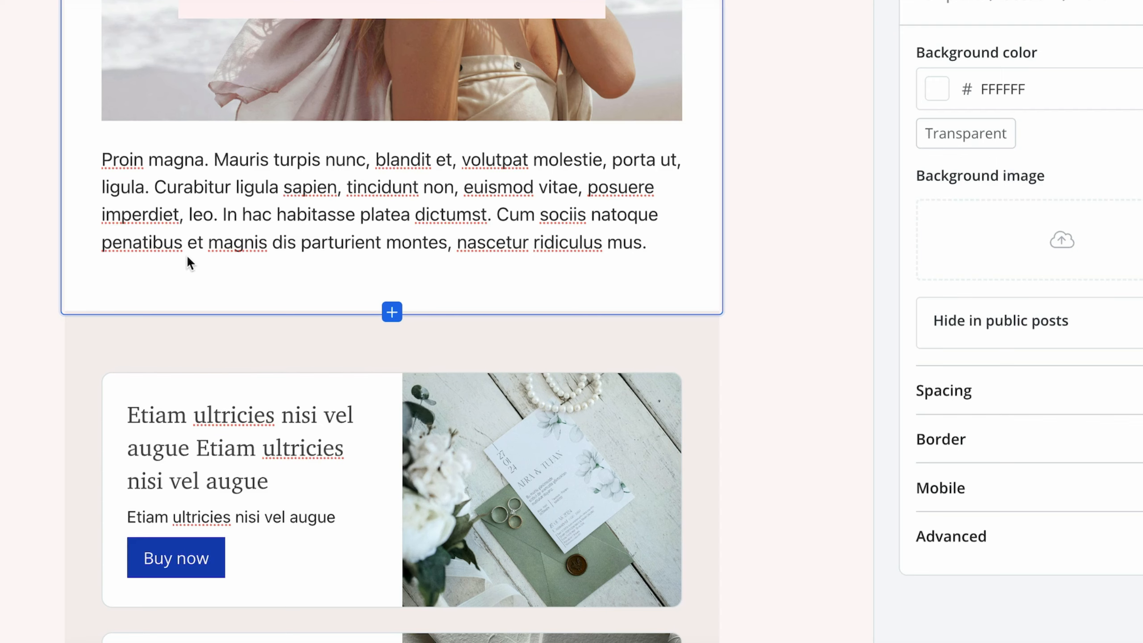
click(235, 382)
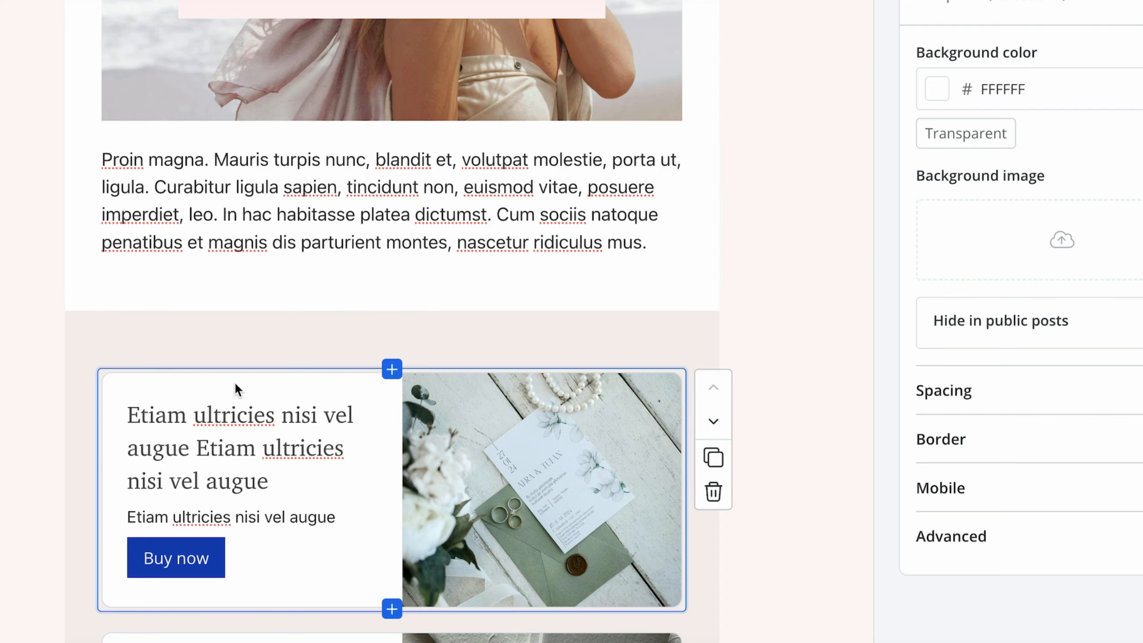
scroll(234, 381, down, 5)
click(234, 381)
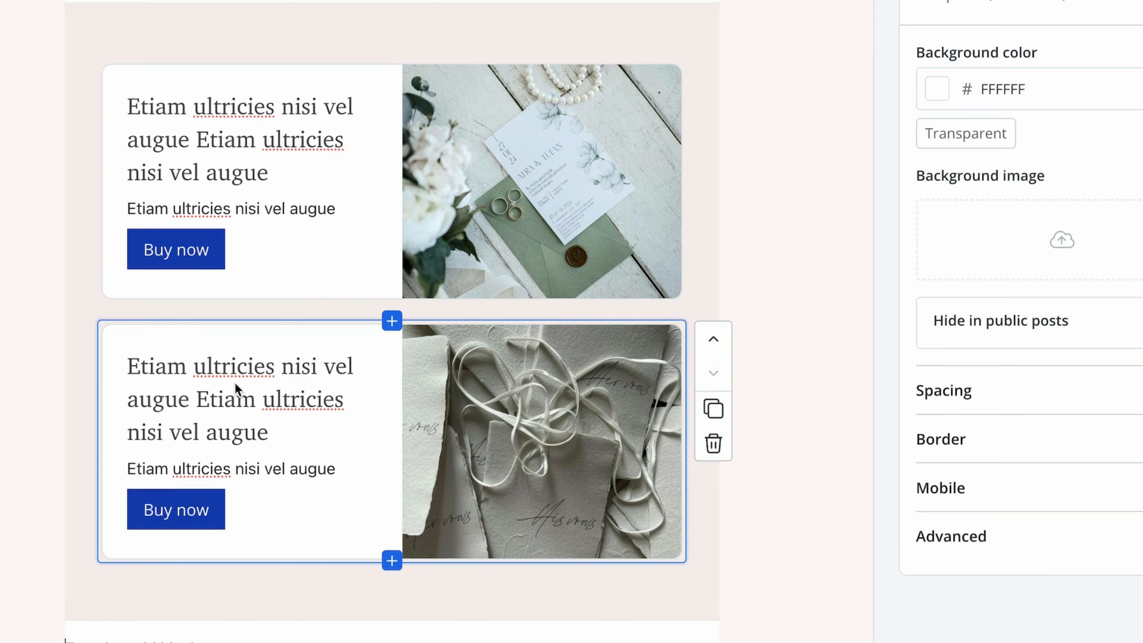
scroll(171, 484, down, 4)
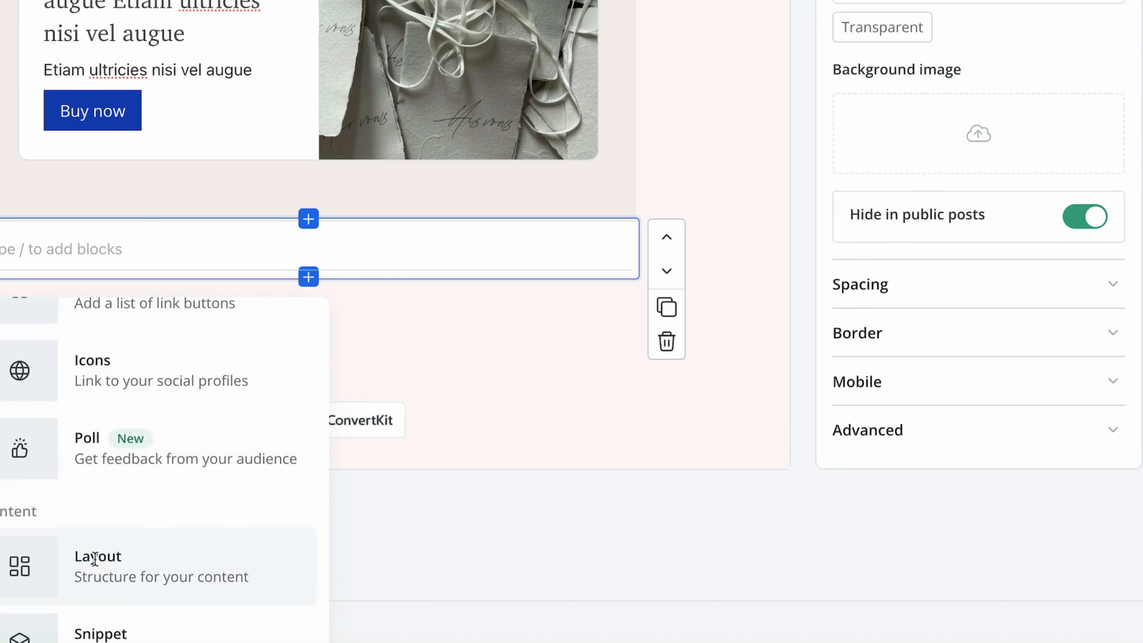
click(96, 565)
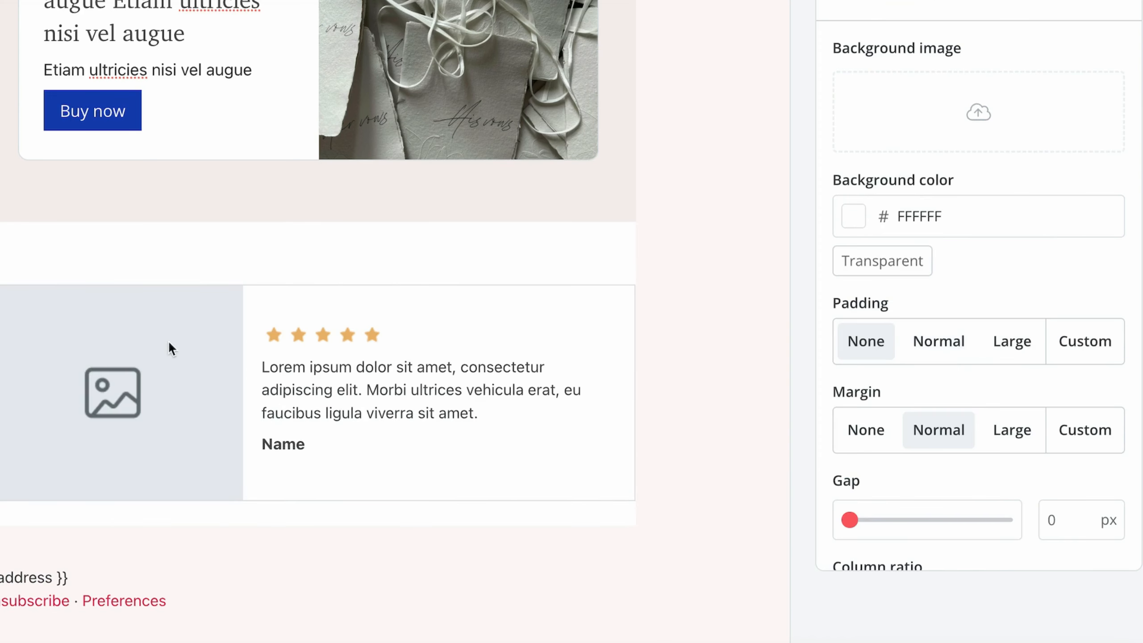
- Set the testimonial section's margin to None and padding to Large, and delete the empty line above the layout
click(498, 250)
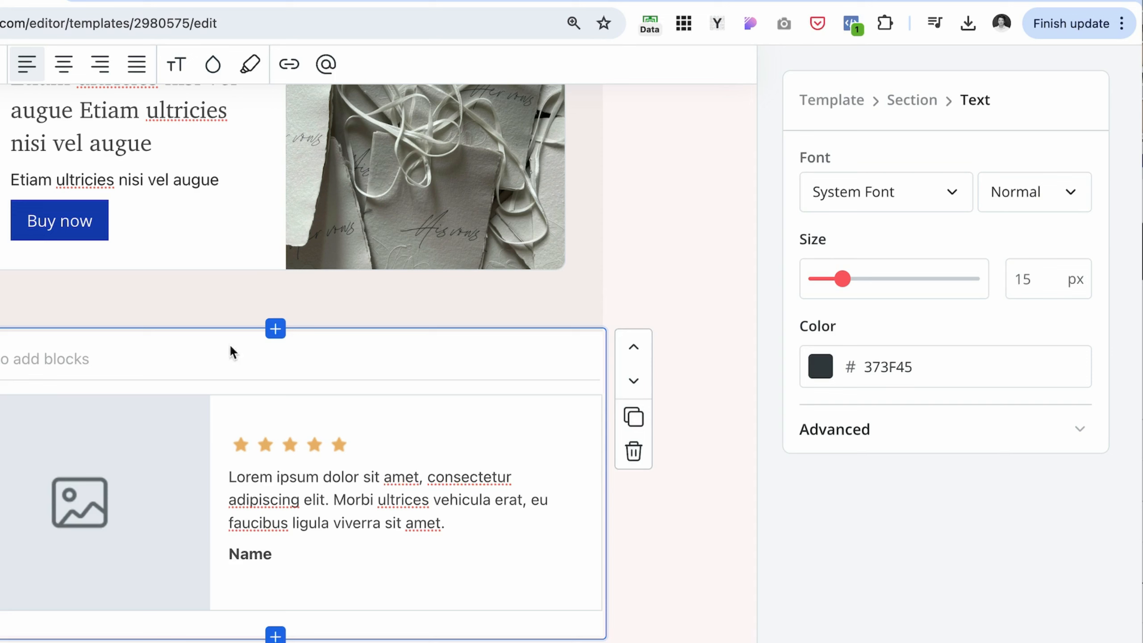
click(912, 99)
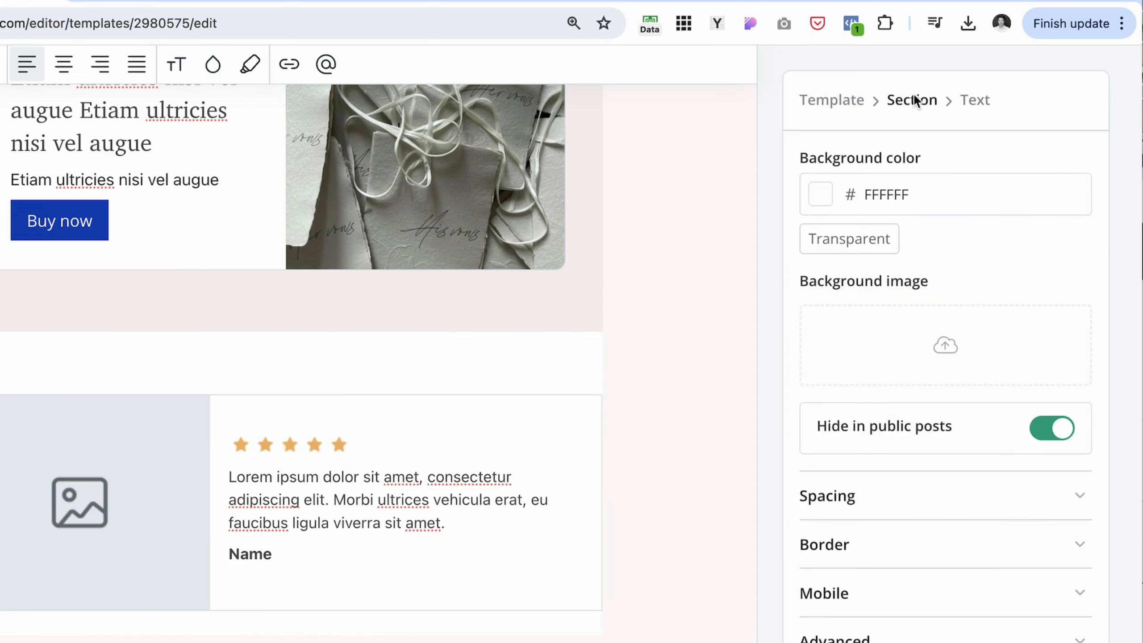
click(875, 500)
scroll(869, 580, down, 3)
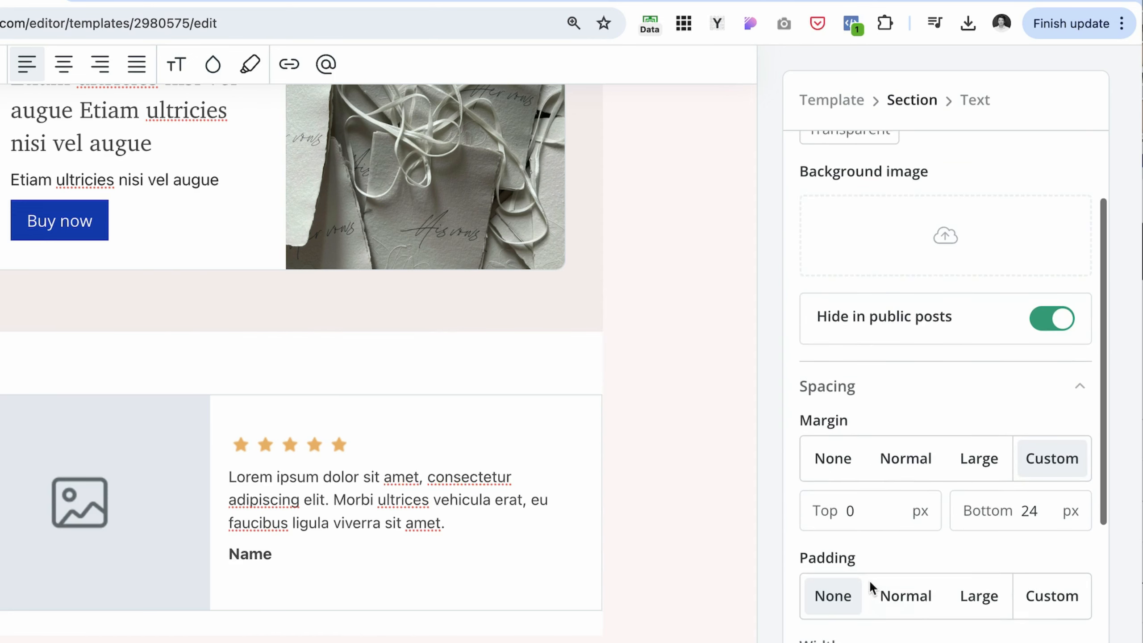
click(896, 500)
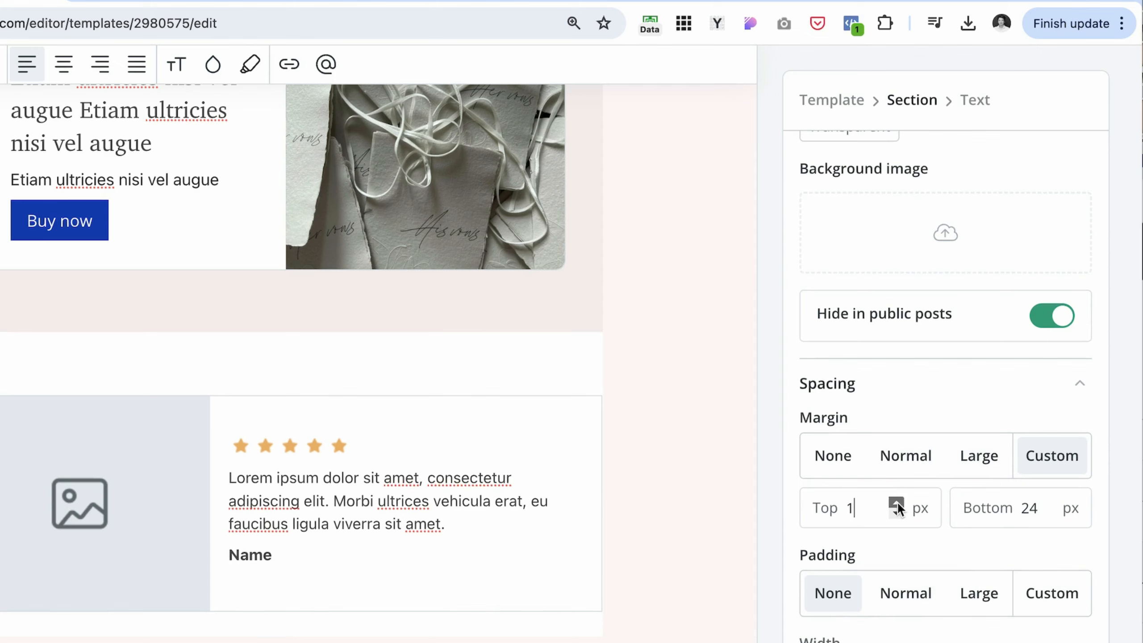
click(838, 455)
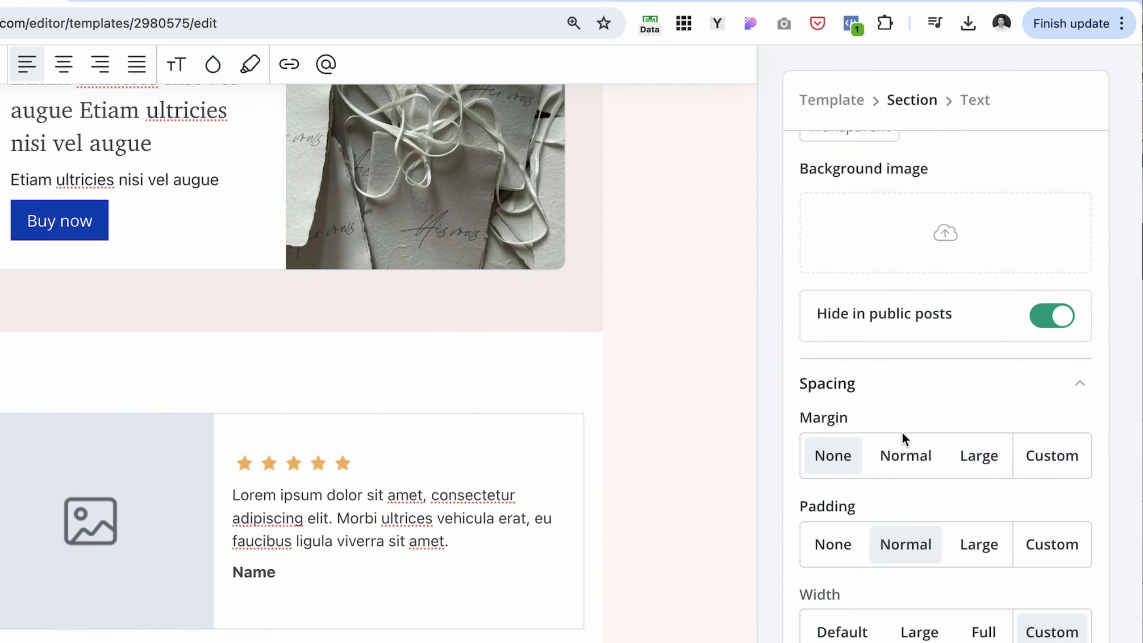
click(927, 460)
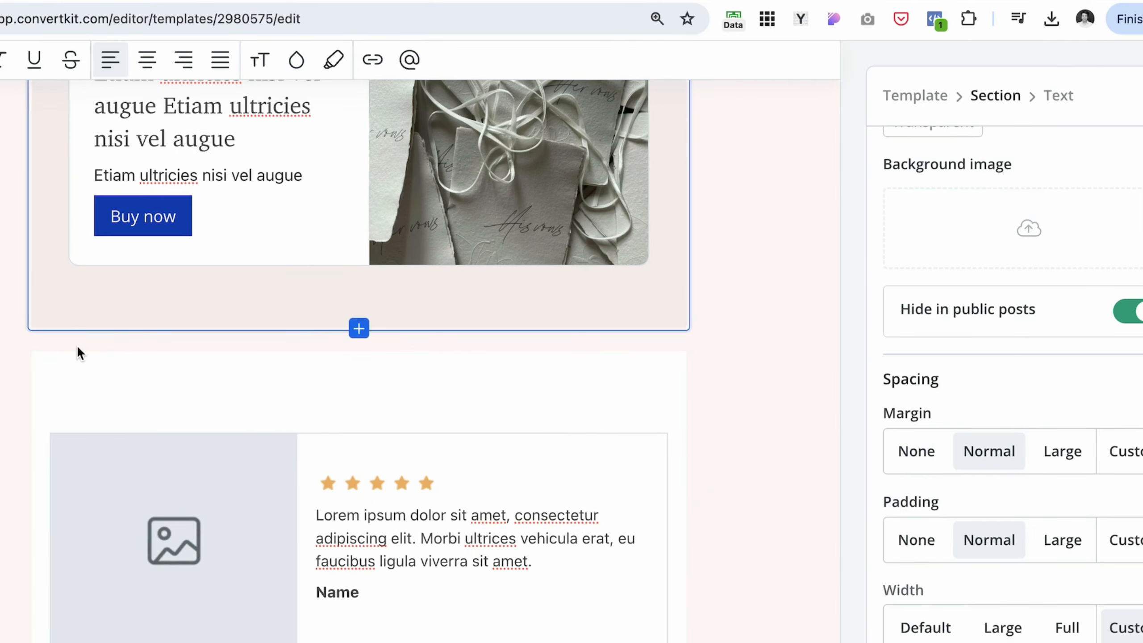
click(906, 457)
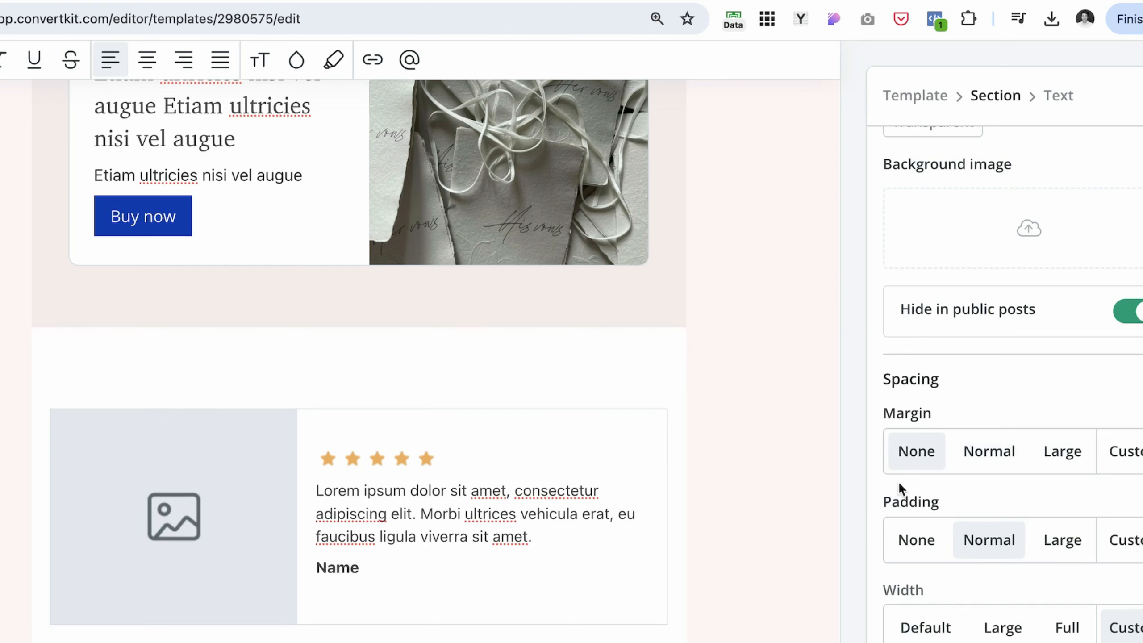
click(1062, 539)
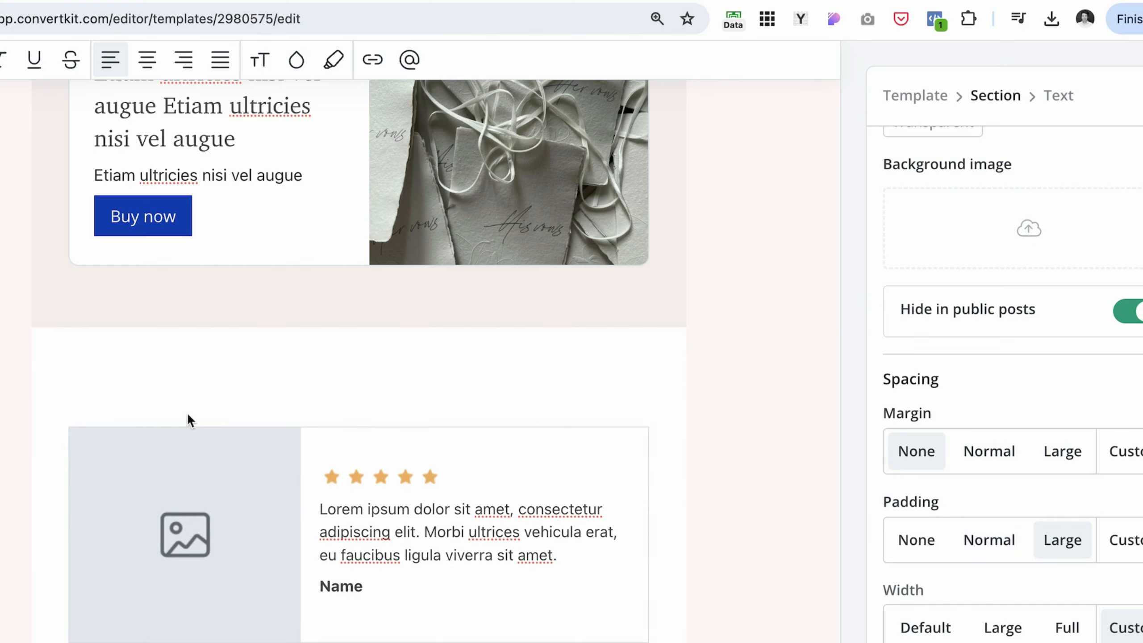
click(153, 400)
key(BackSpace)
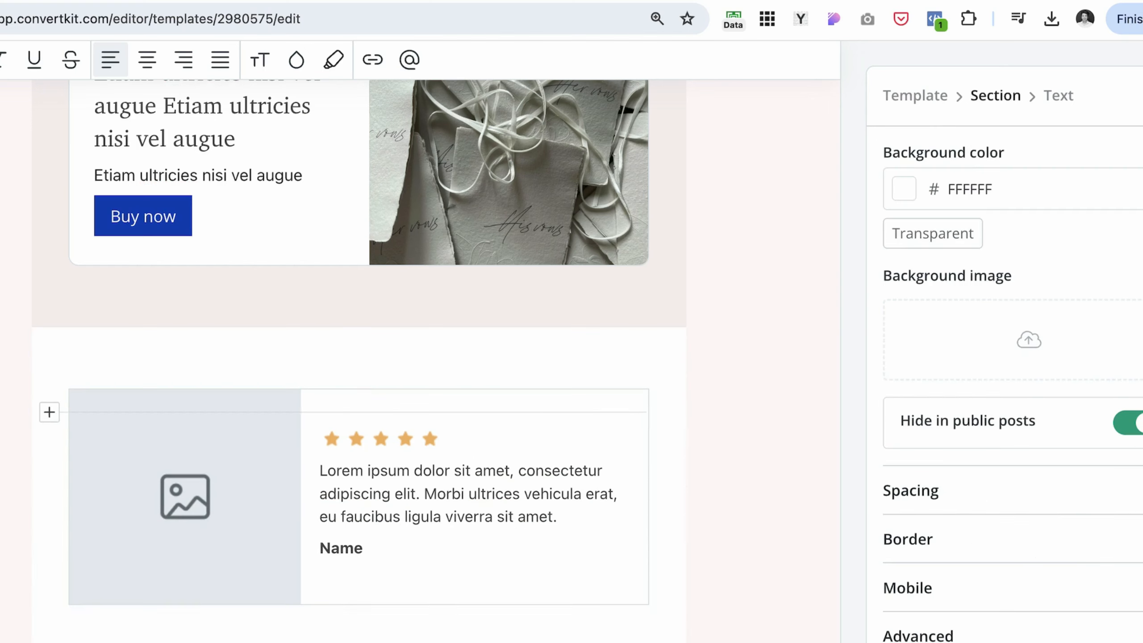
- Replace the testimonial's placeholder column background with the photo of the woman holding flowers, and change the name line to "Name Here"
click(120, 376)
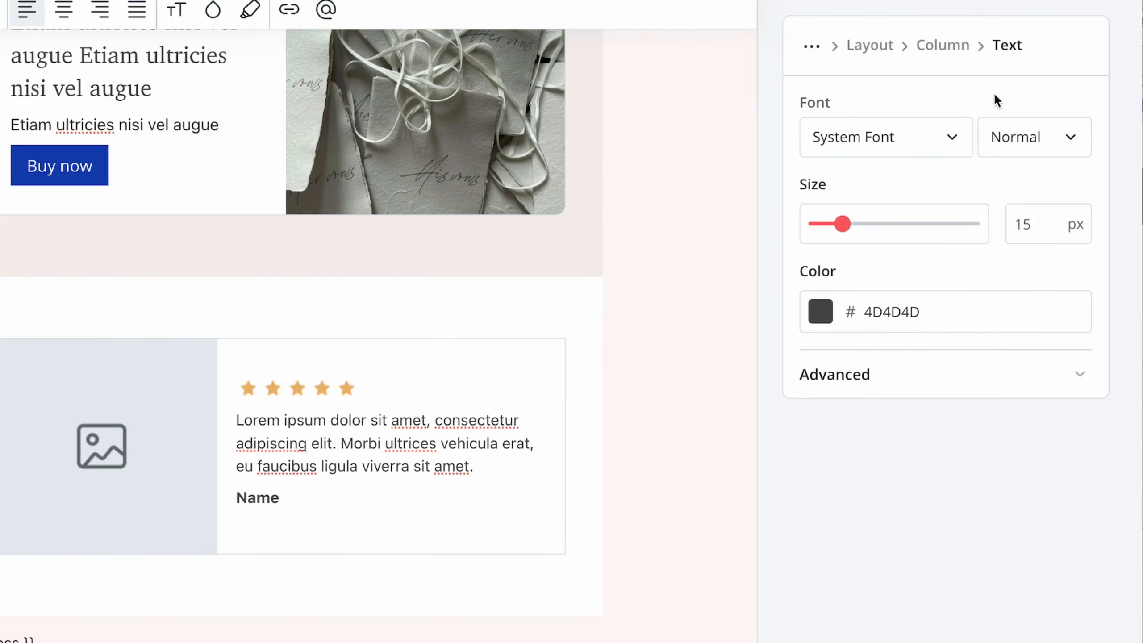
click(1026, 95)
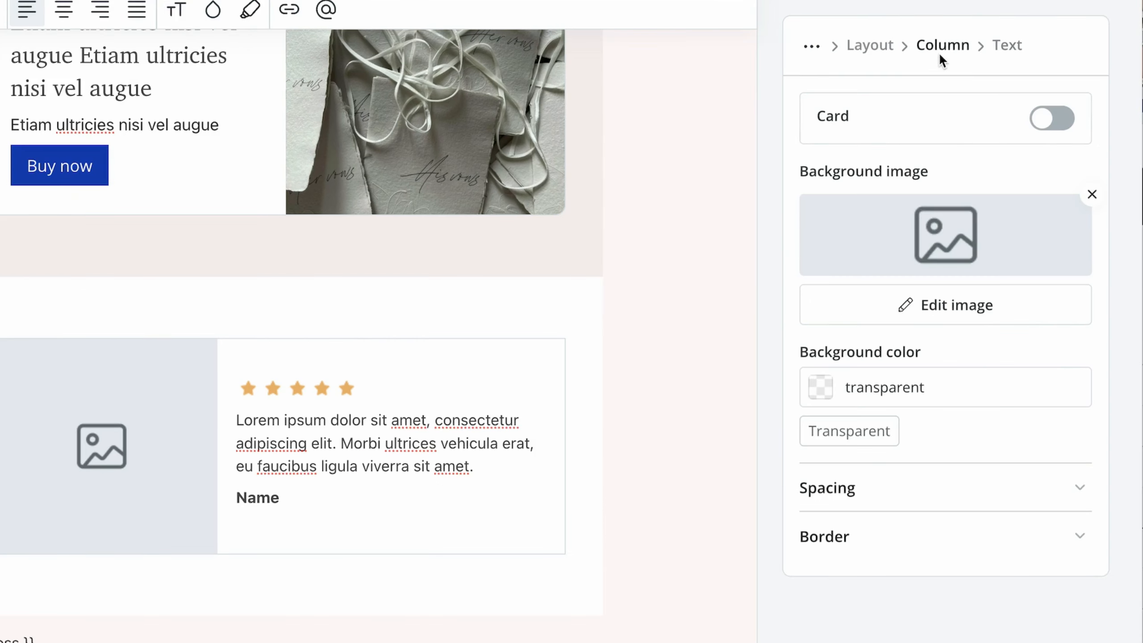
click(1092, 195)
click(975, 237)
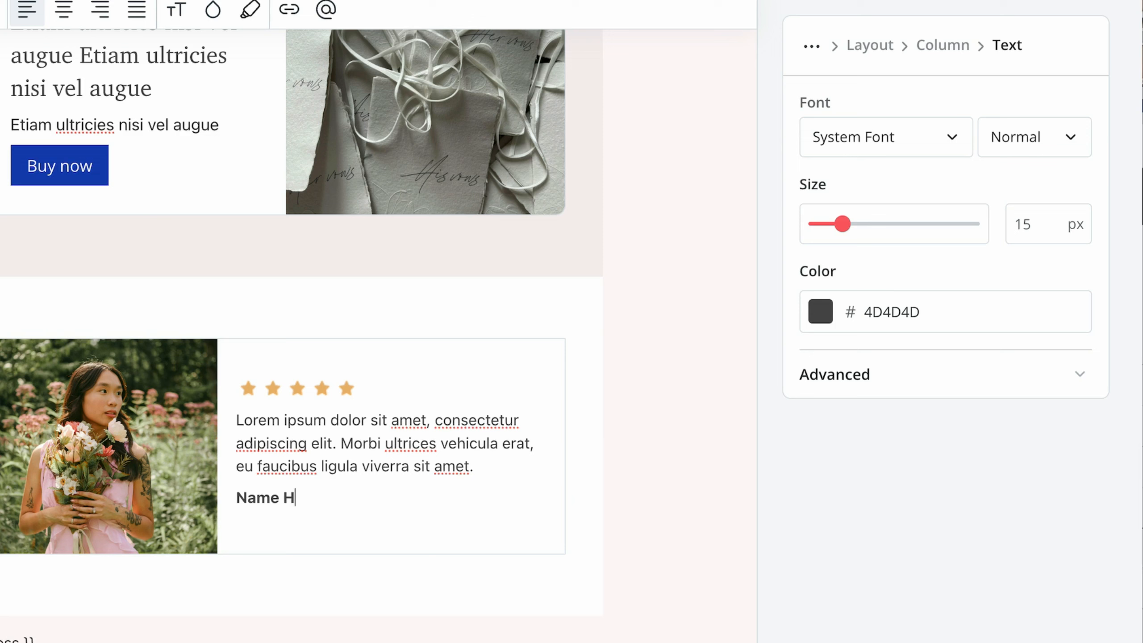
text(ere)
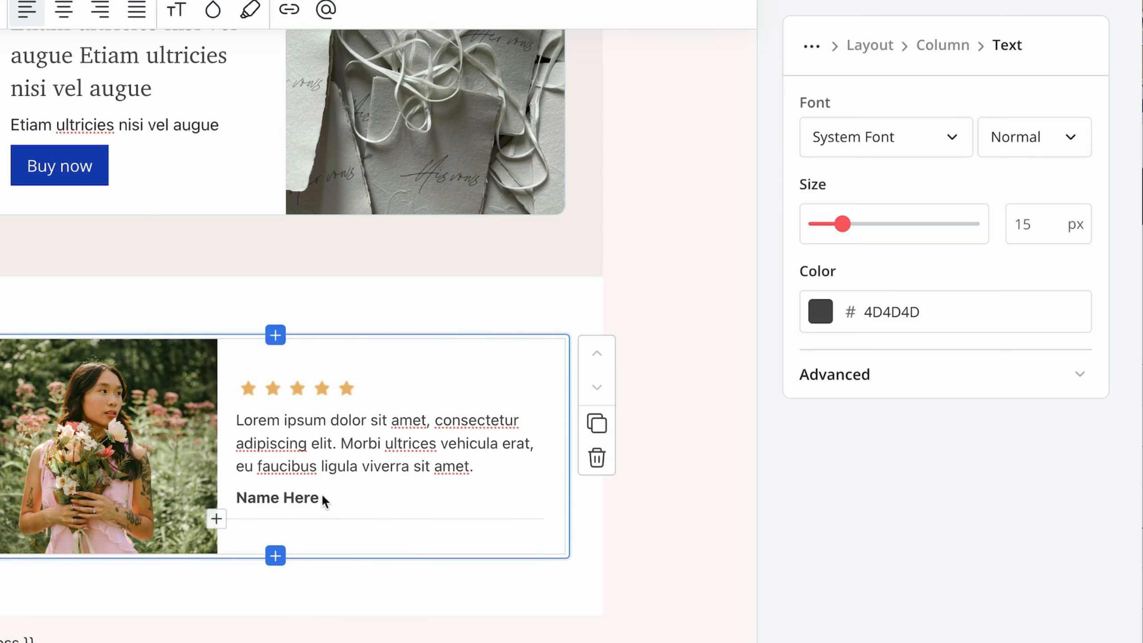
- Style the testimonial text in the New York font and the saved blue color
double_click(298, 443)
triple_click(297, 443)
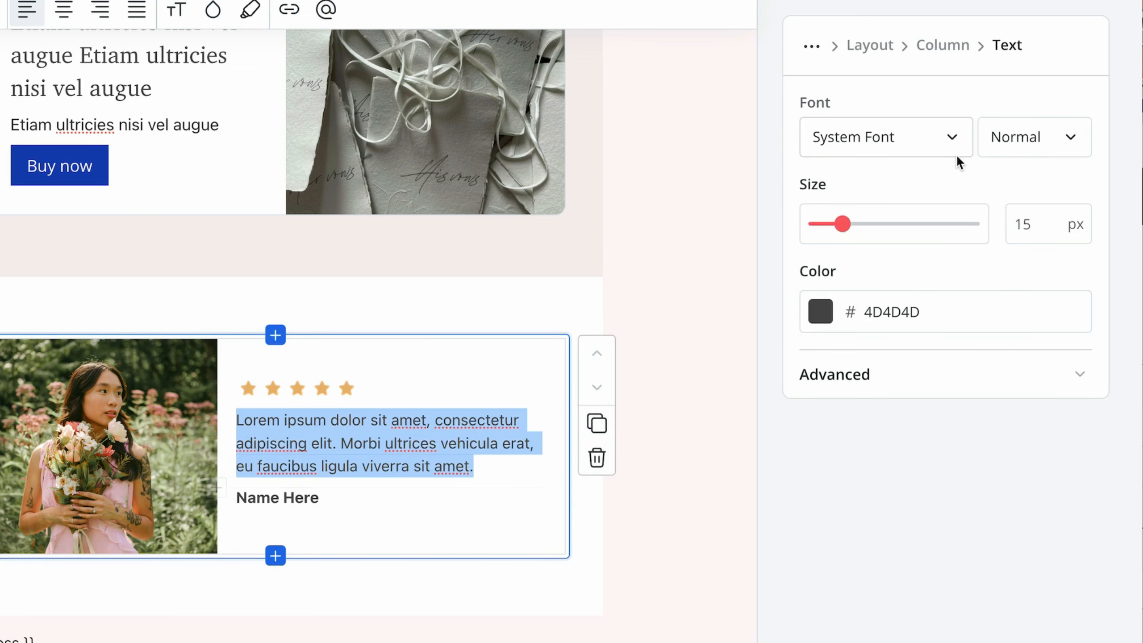
click(949, 140)
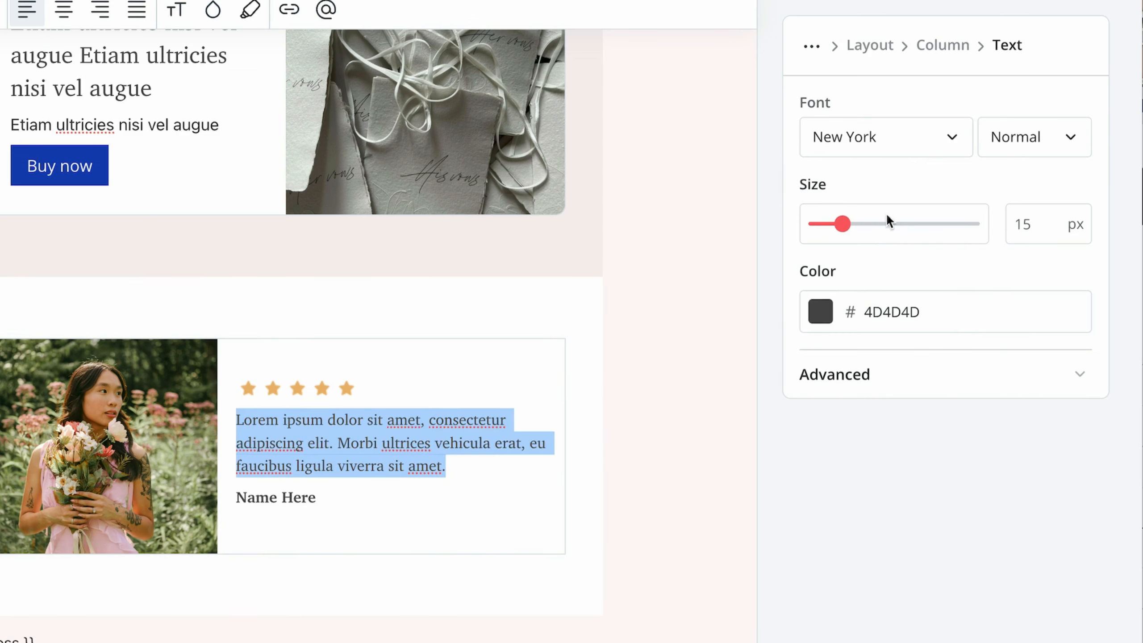
click(820, 310)
click(822, 591)
- Set the testimonial layout's border color to the saved magenta D62AE5 and its border width to Normal
click(242, 342)
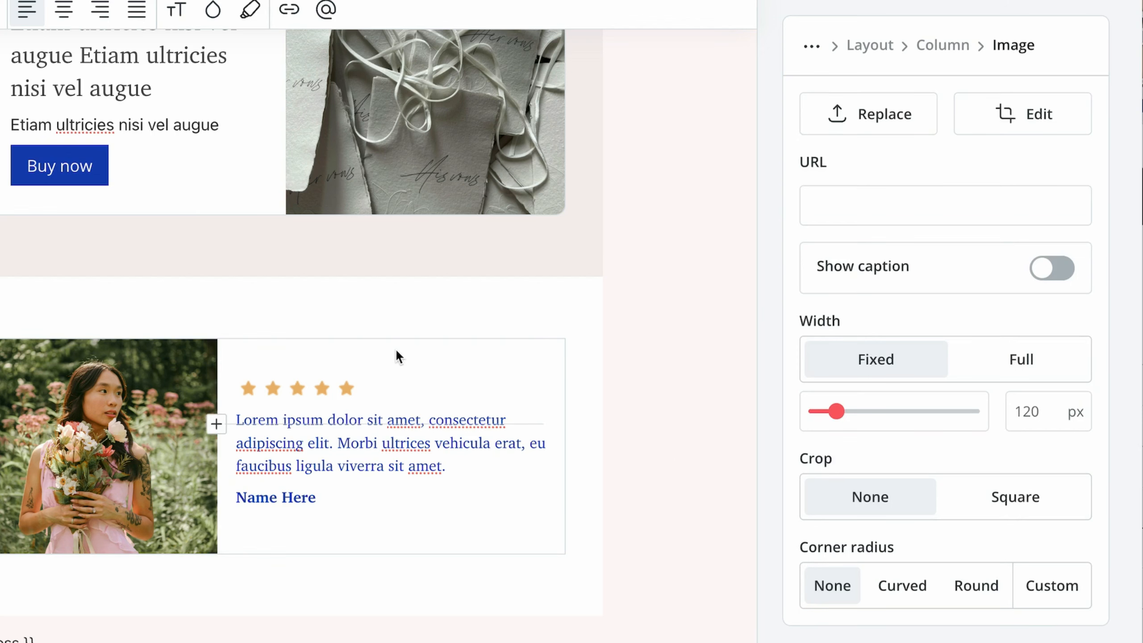
click(938, 45)
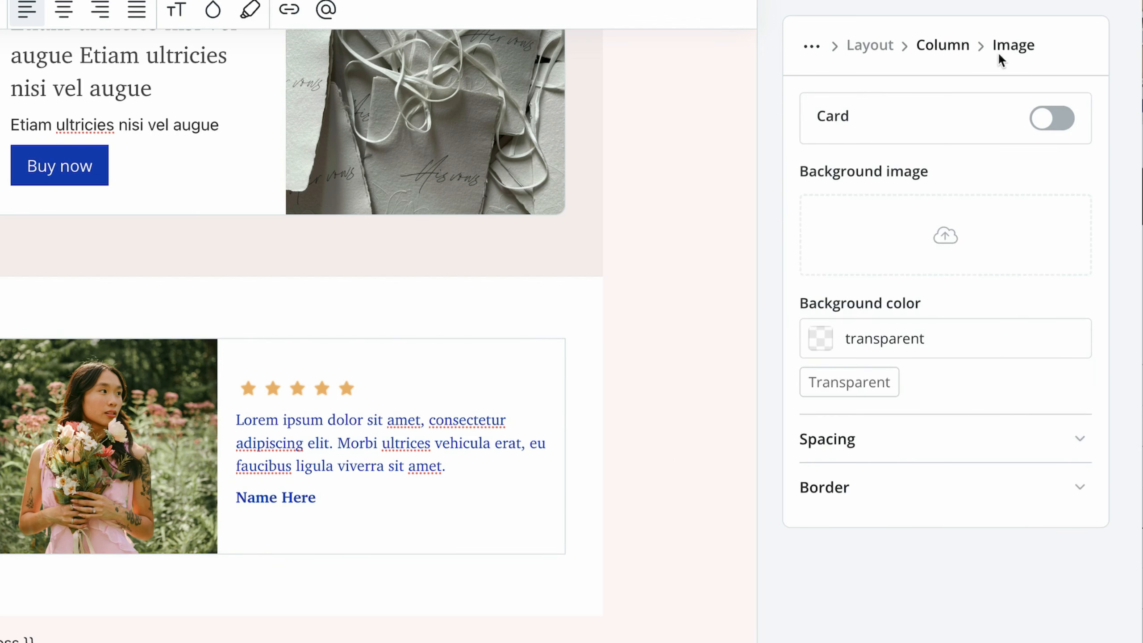
click(831, 489)
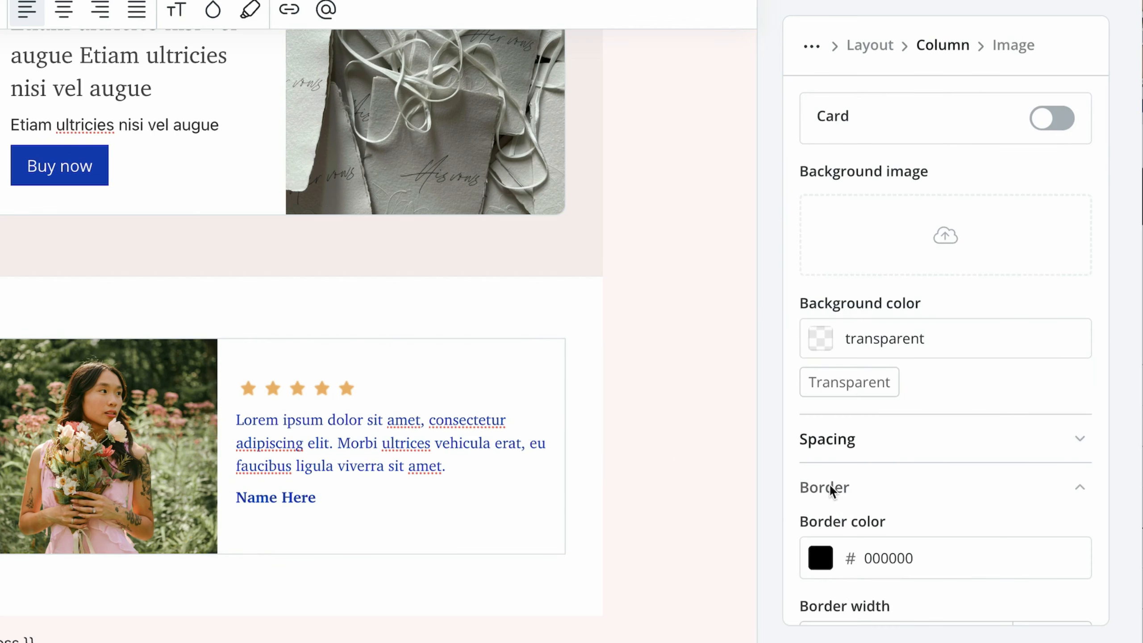
scroll(832, 491, down, 3)
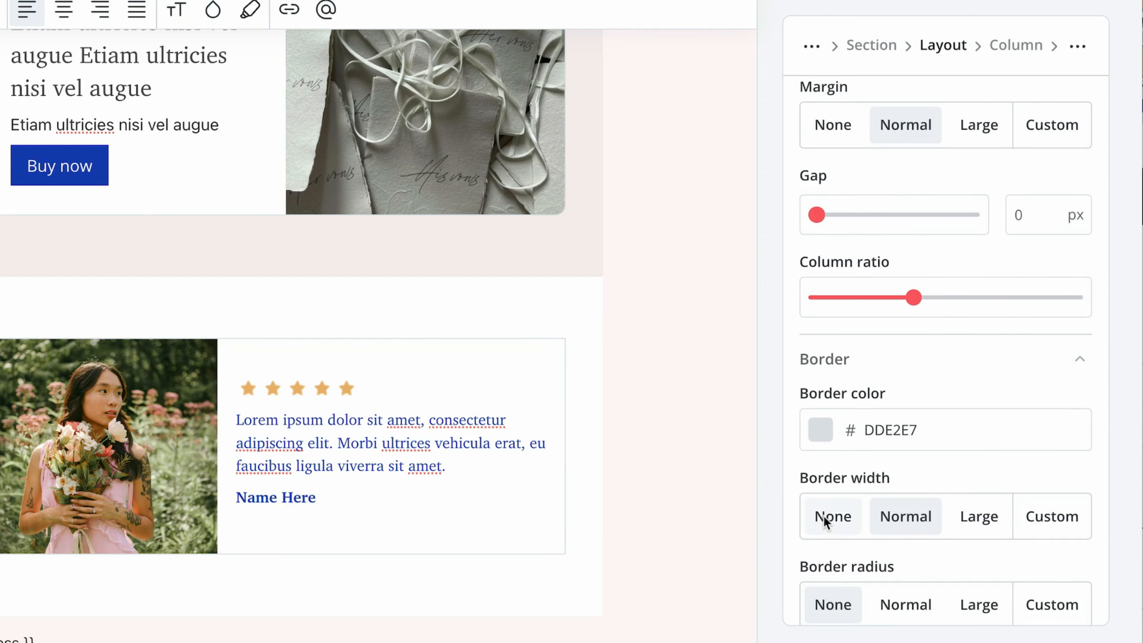
click(825, 518)
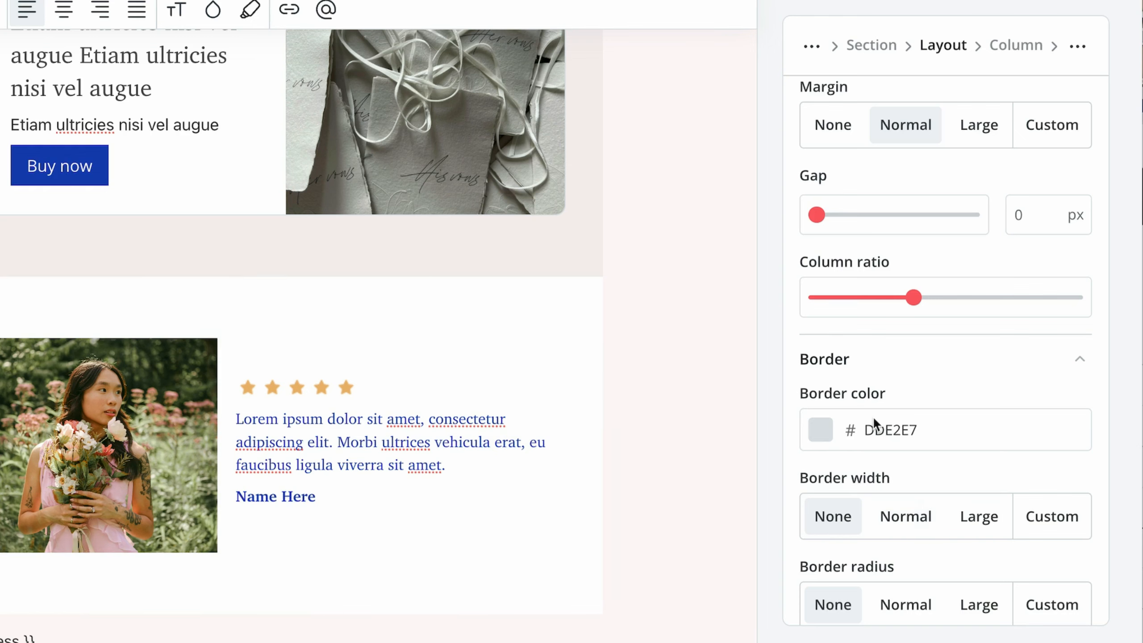
click(825, 433)
click(954, 641)
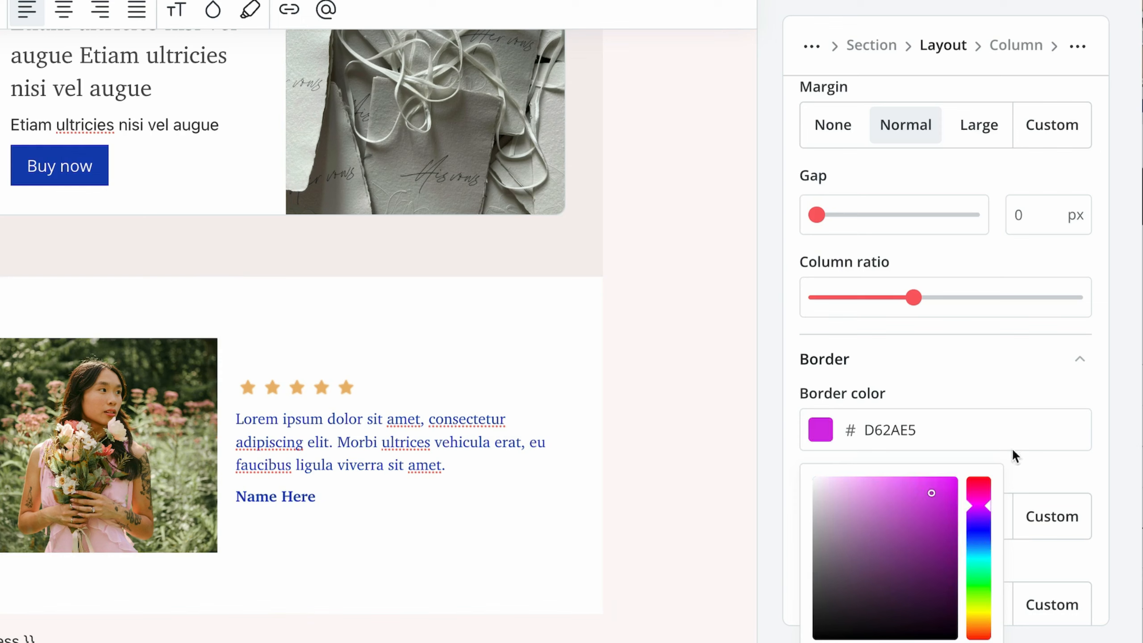
click(1088, 465)
click(906, 516)
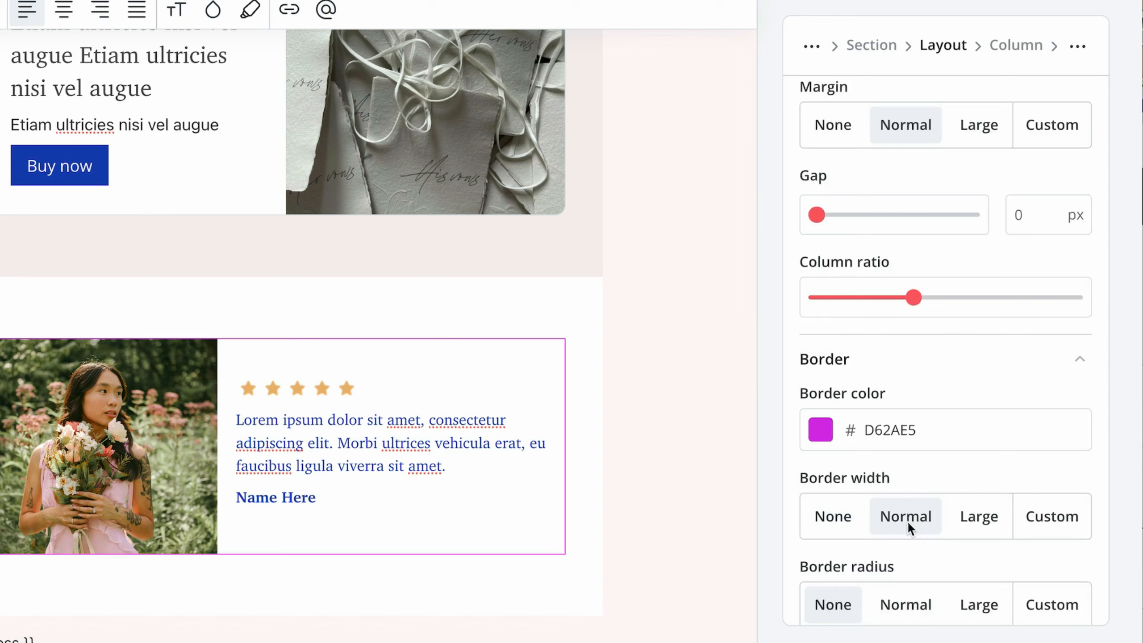
- Switch the testimonial layout's border width to Custom and set its right and left widths to 0 px
scroll(908, 521, down, 3)
click(1062, 376)
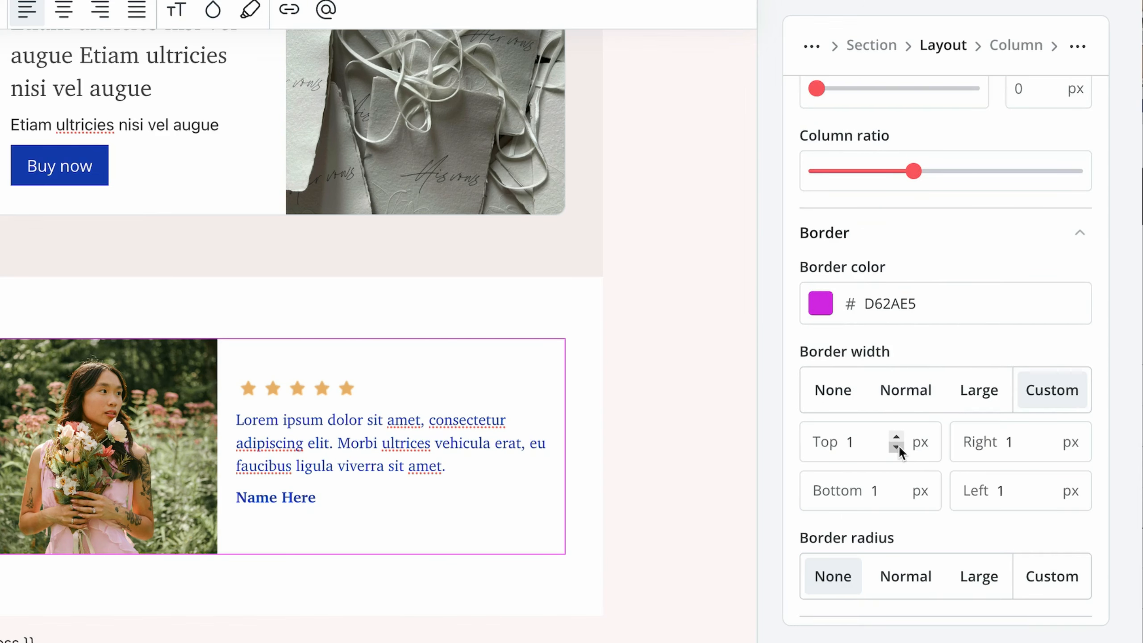
click(1047, 437)
click(1047, 447)
click(1047, 447)
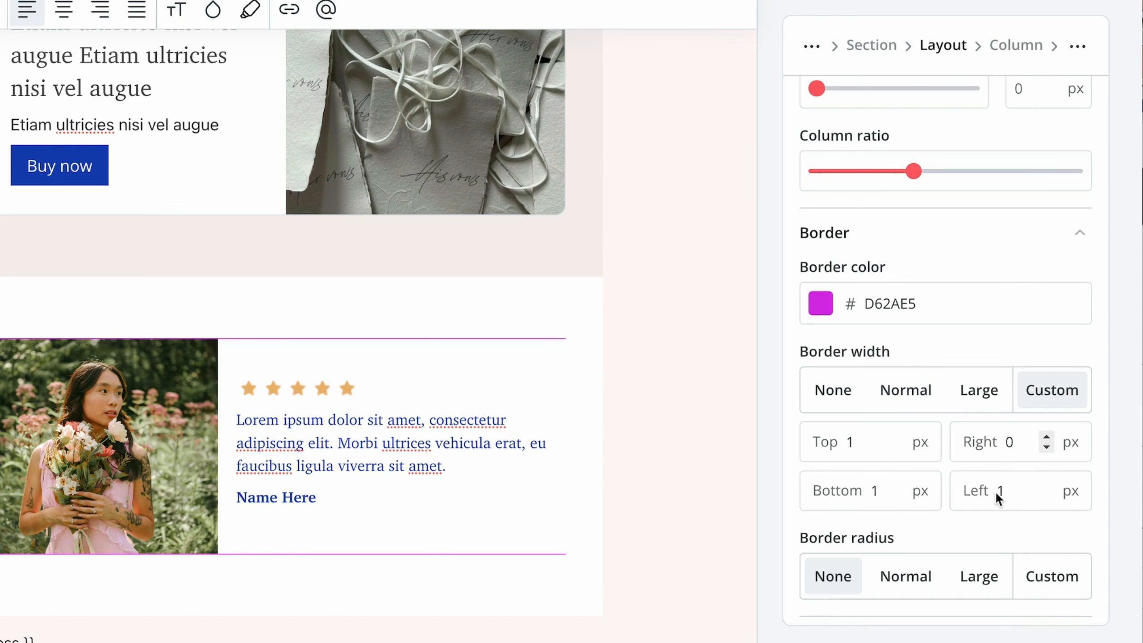
click(1047, 496)
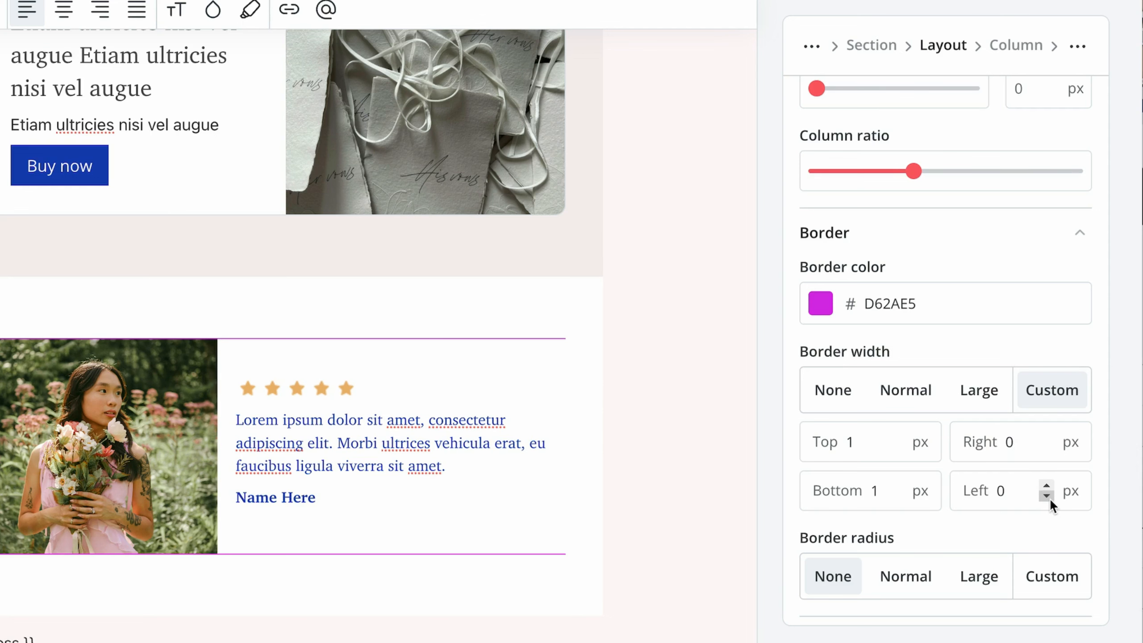
- Set the testimonial layout's padding to Normal
scroll(824, 550, down, 1)
scroll(855, 326, up, 6)
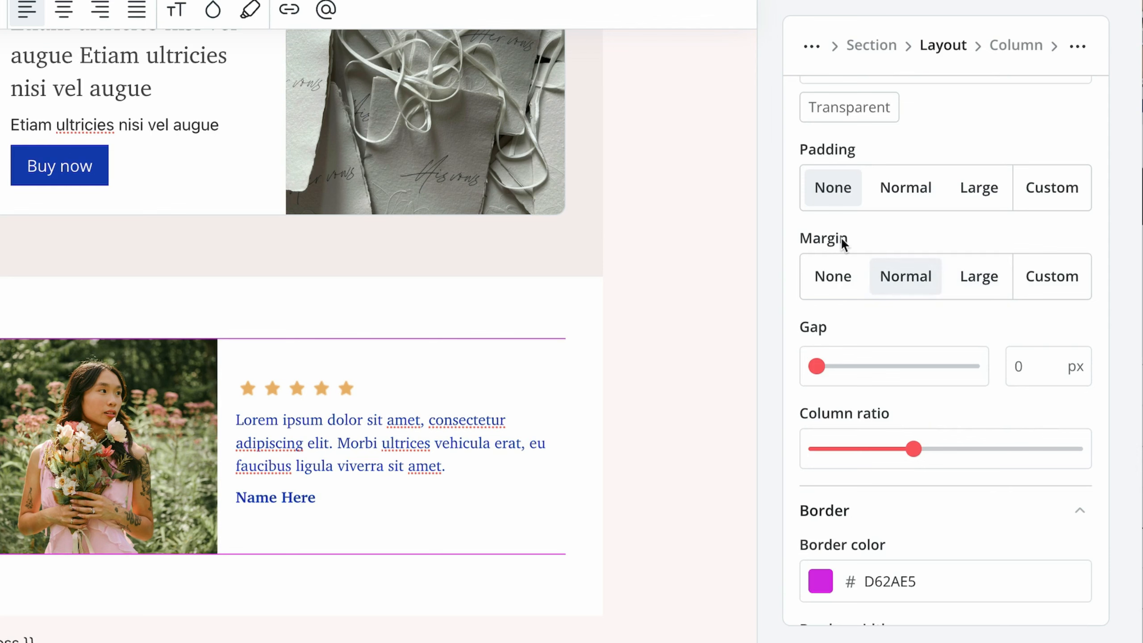
click(915, 190)
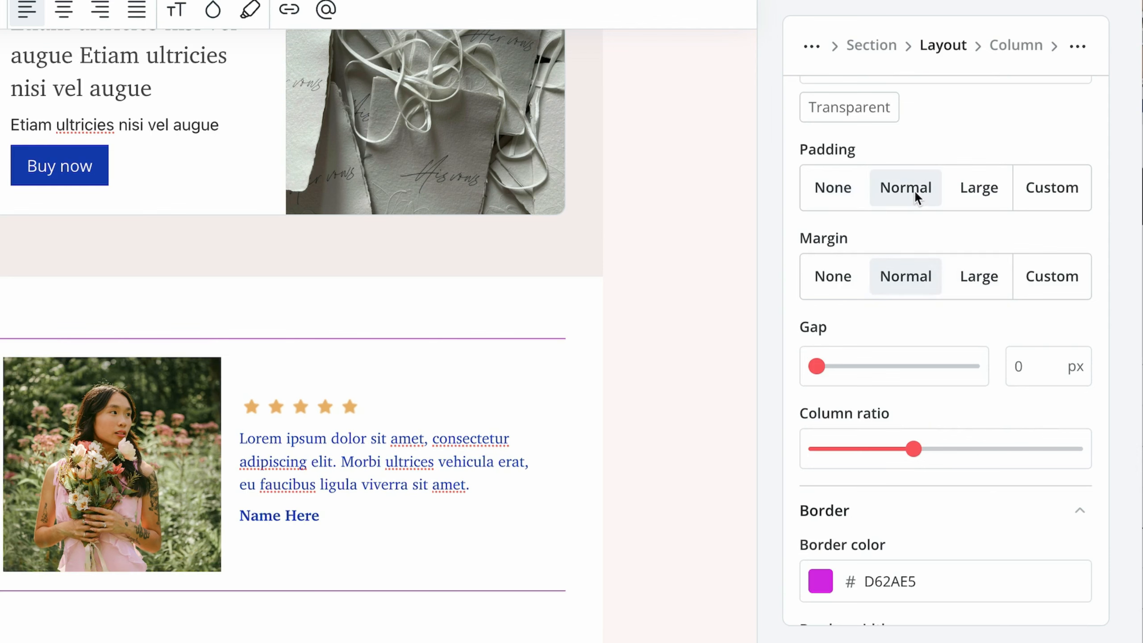
- Duplicate the testimonial layout so a second copy sits directly below the original in the same section
click(310, 527)
click(597, 424)
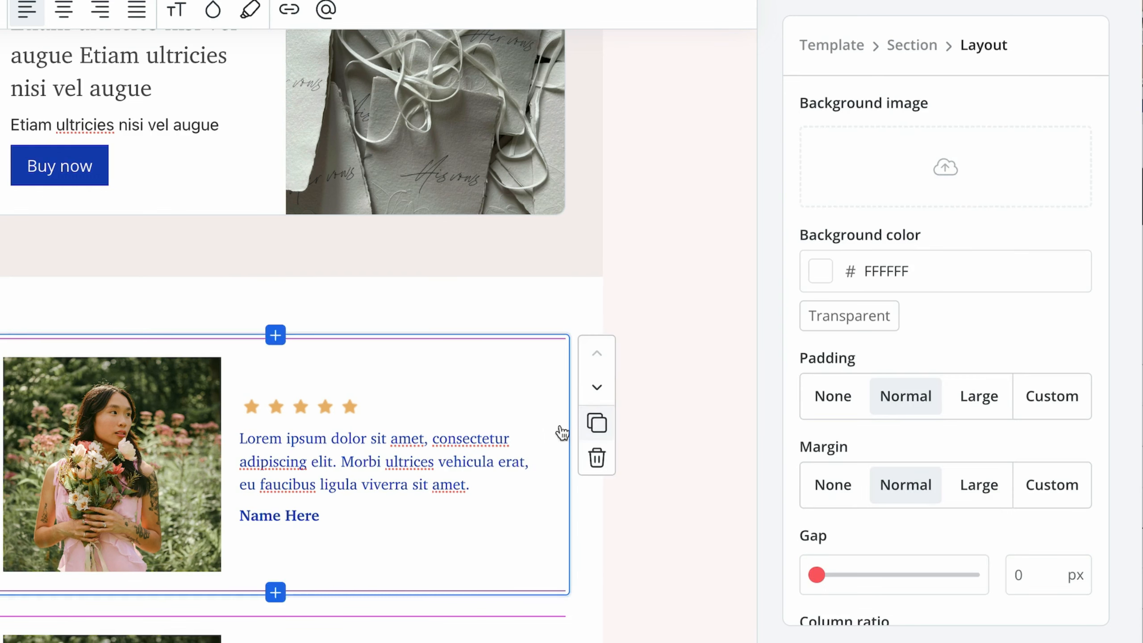
scroll(400, 425, down, 5)
scroll(75, 304, up, 1)
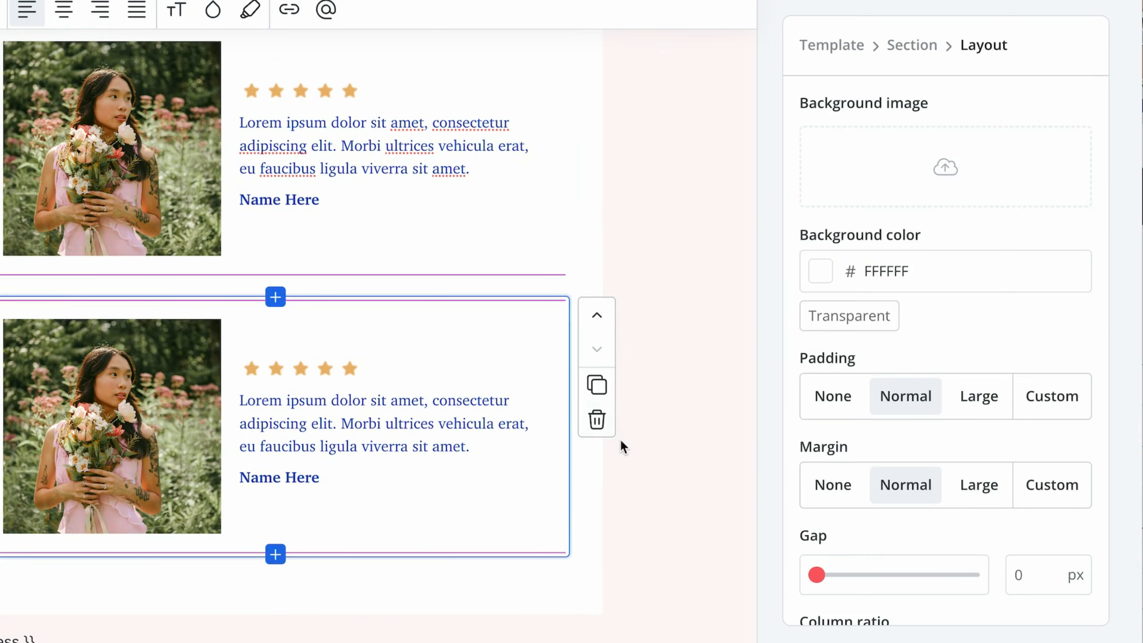
click(594, 425)
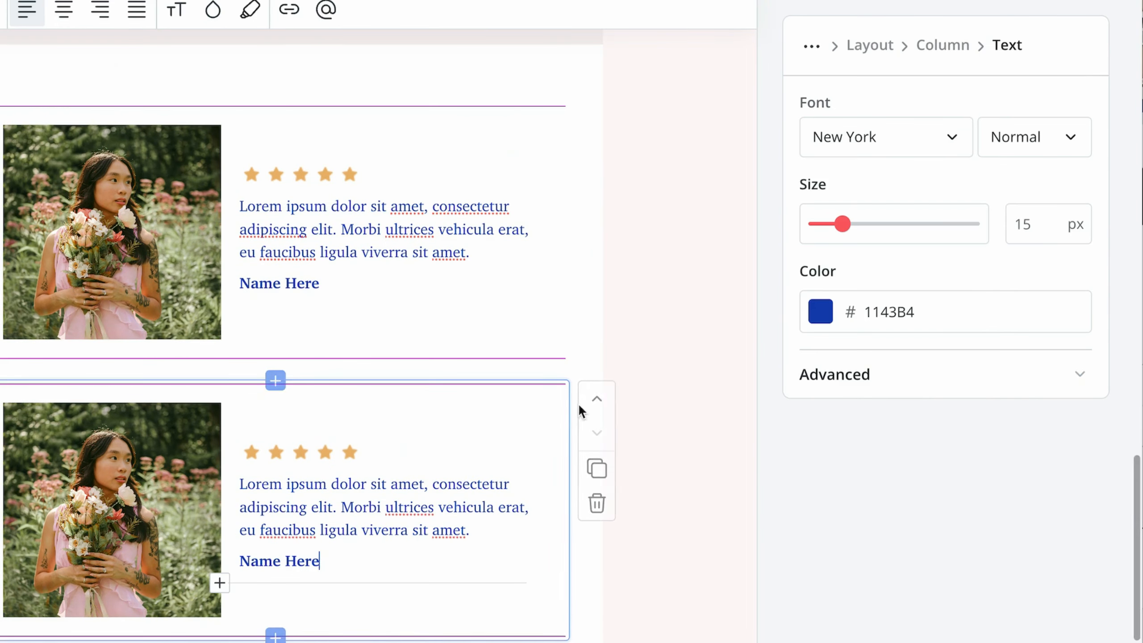
- Leave the template editor and open the Email Templates list
scroll(301, 292, up, 15)
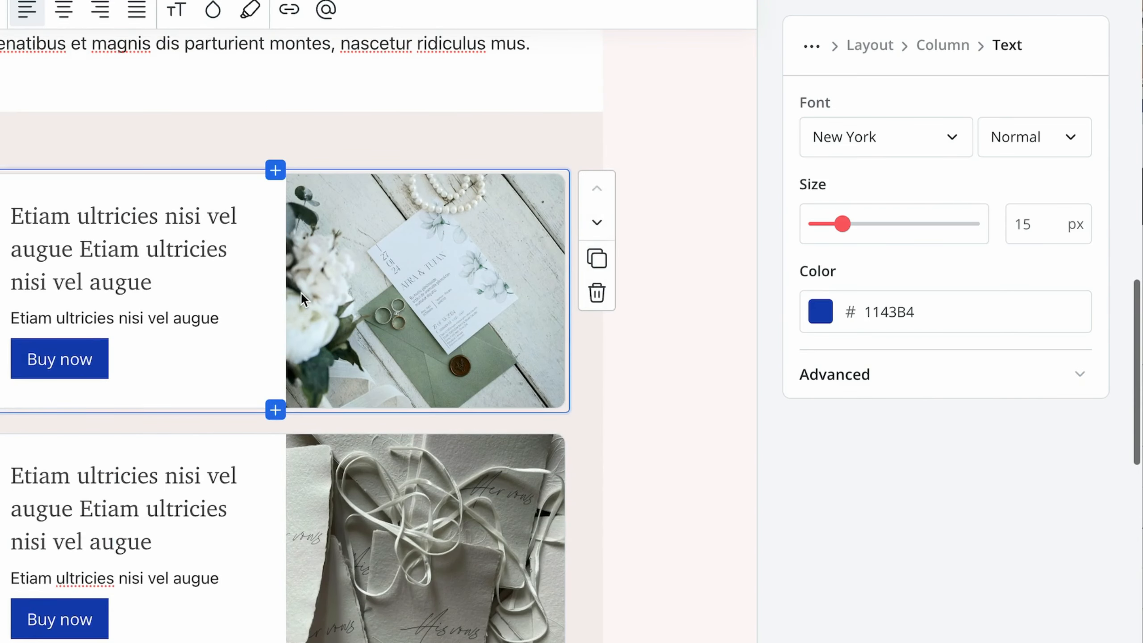
scroll(301, 292, up, 15)
scroll(236, 358, down, 15)
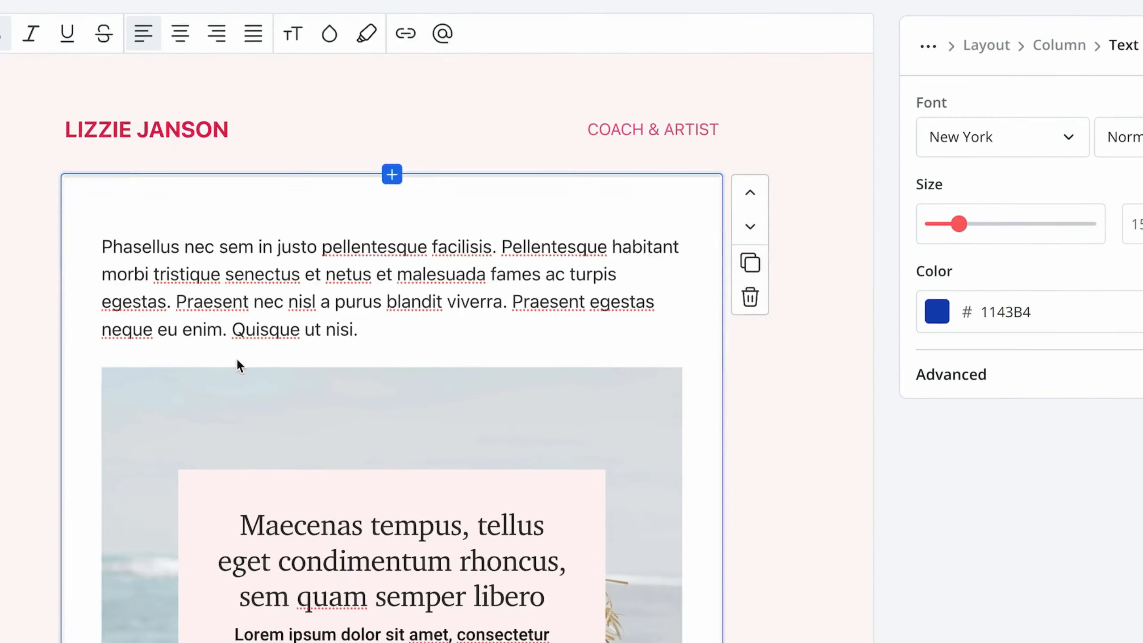
scroll(237, 362, up, 15)
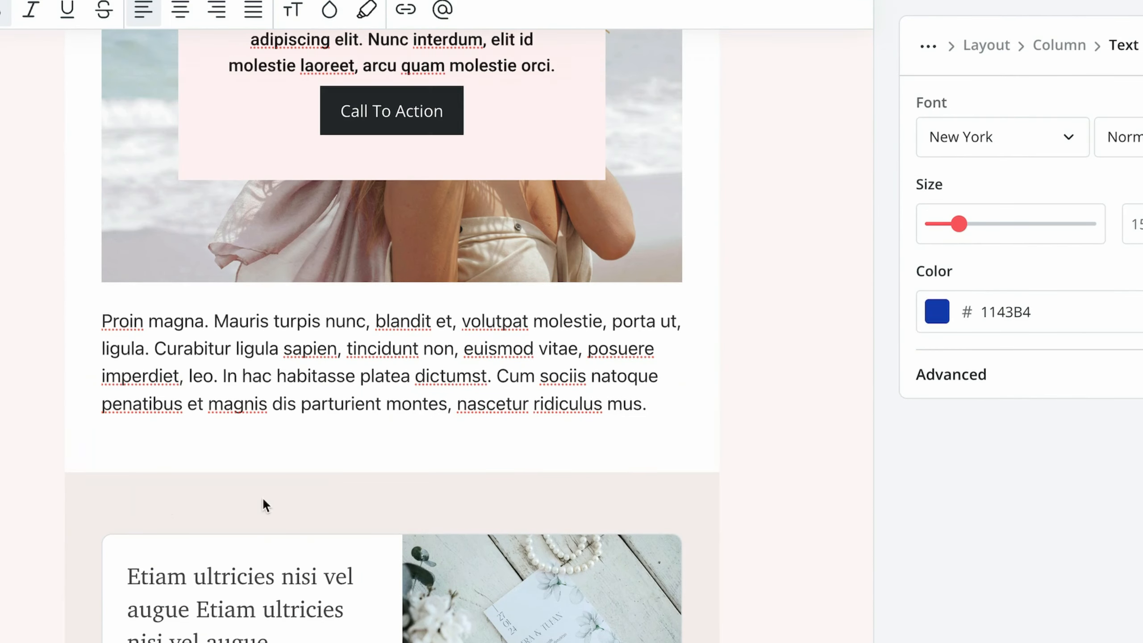
click(205, 495)
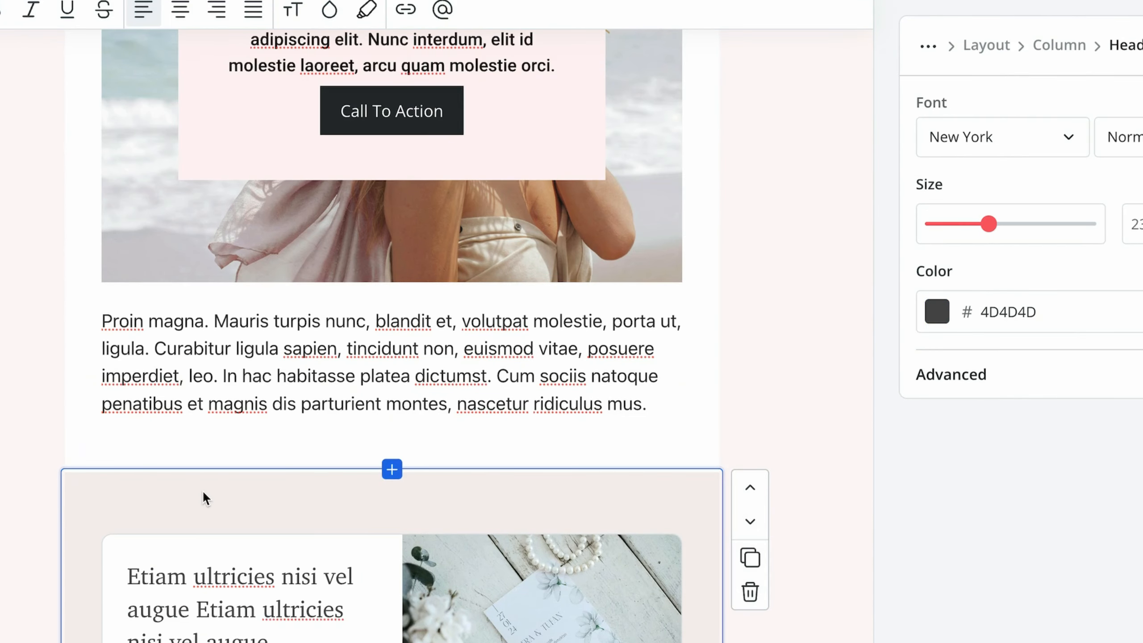
scroll(204, 493, up, 10)
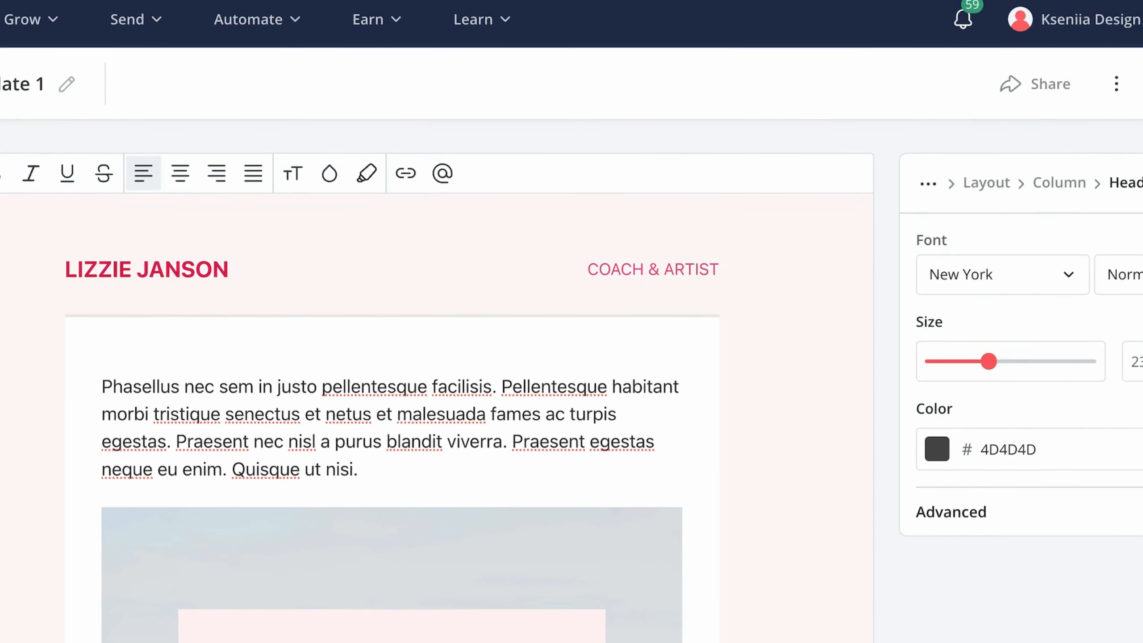
click(1060, 86)
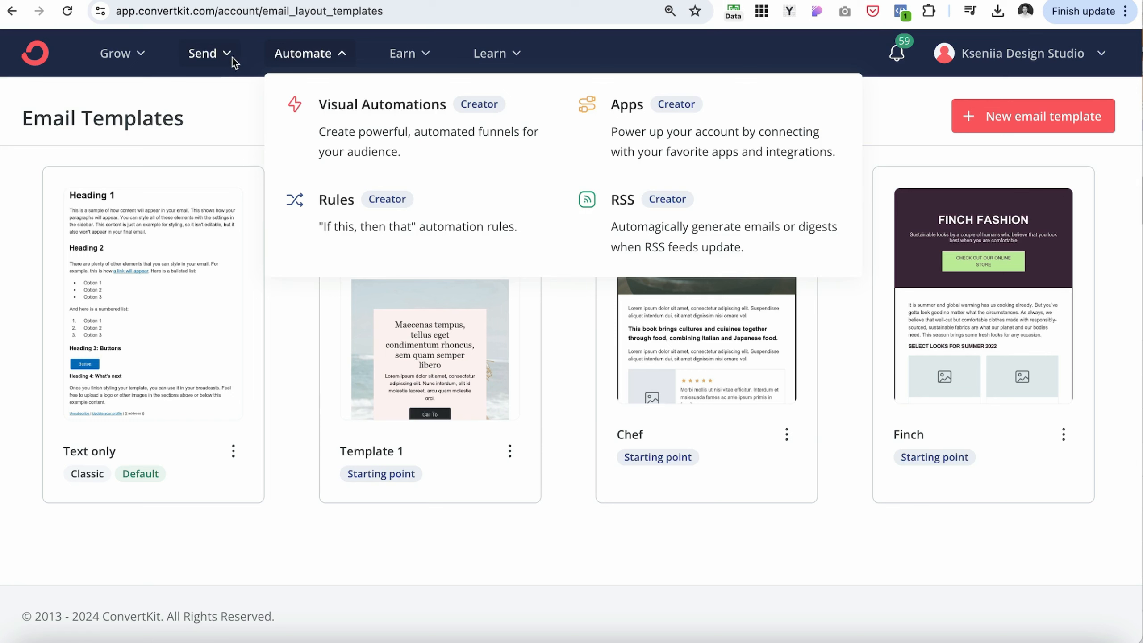
mouse_move(209, 55)
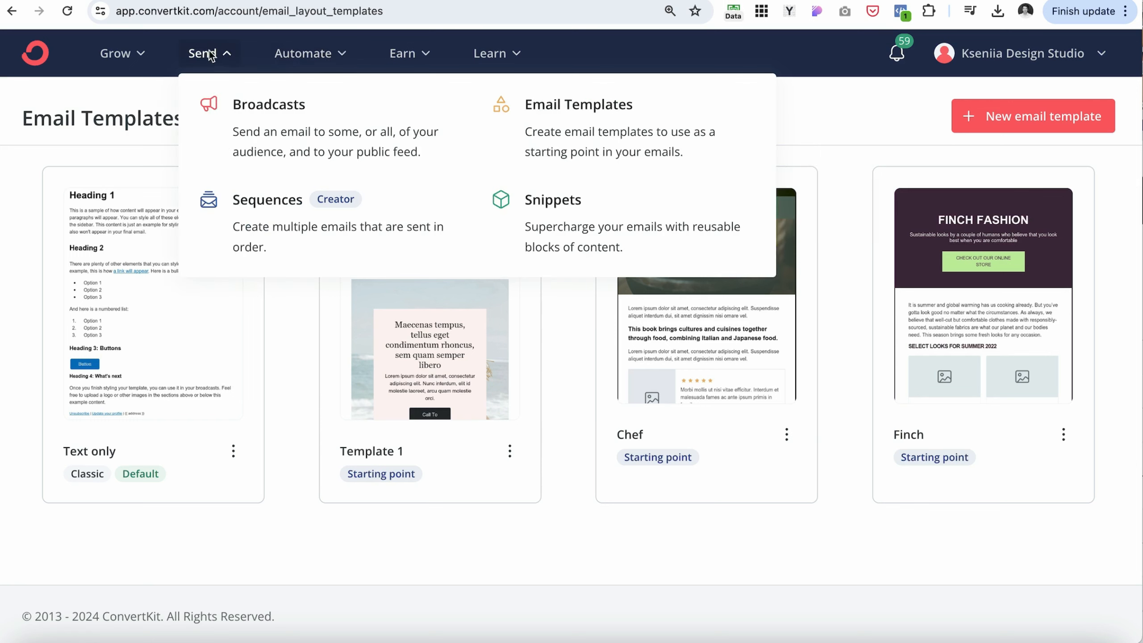
click(576, 119)
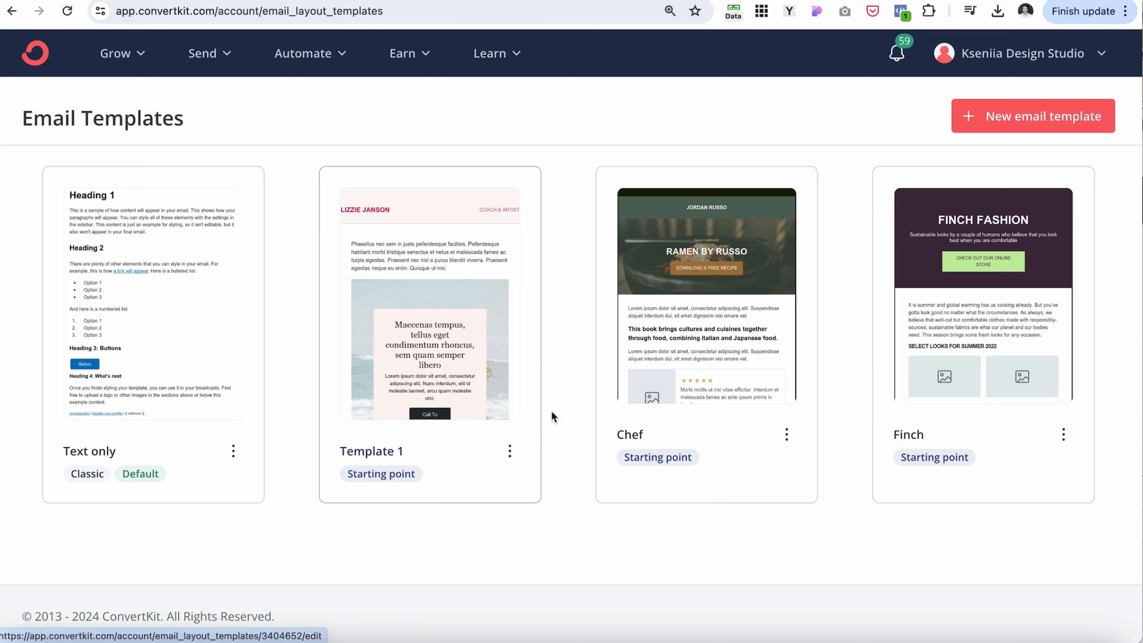
- Create a new broadcast based on Template 1 from your own templates
click(224, 62)
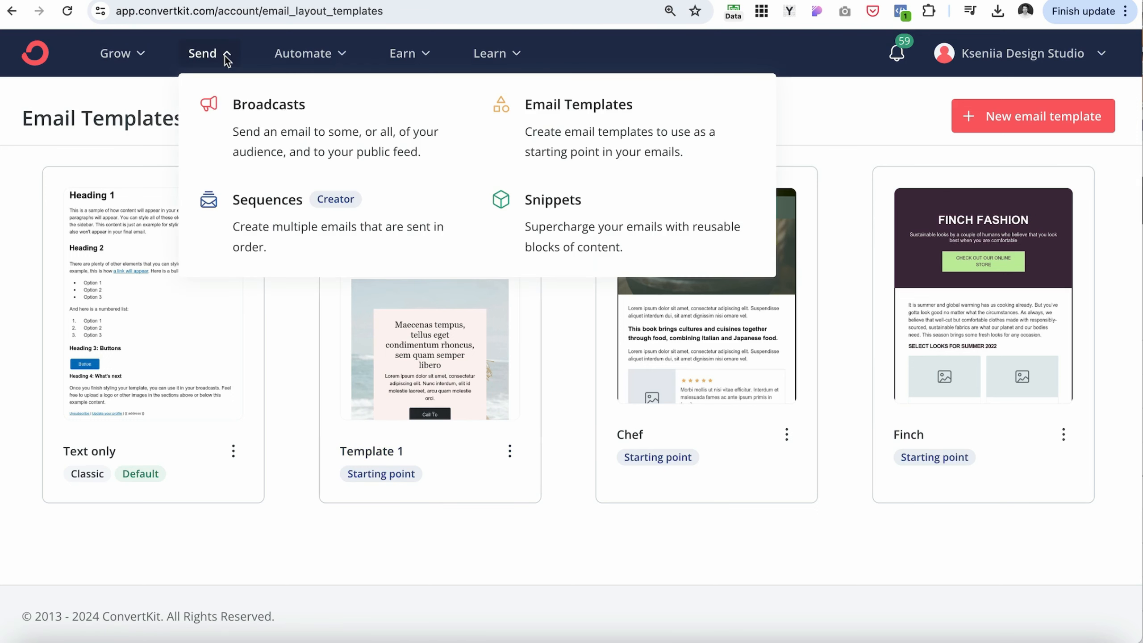
click(273, 99)
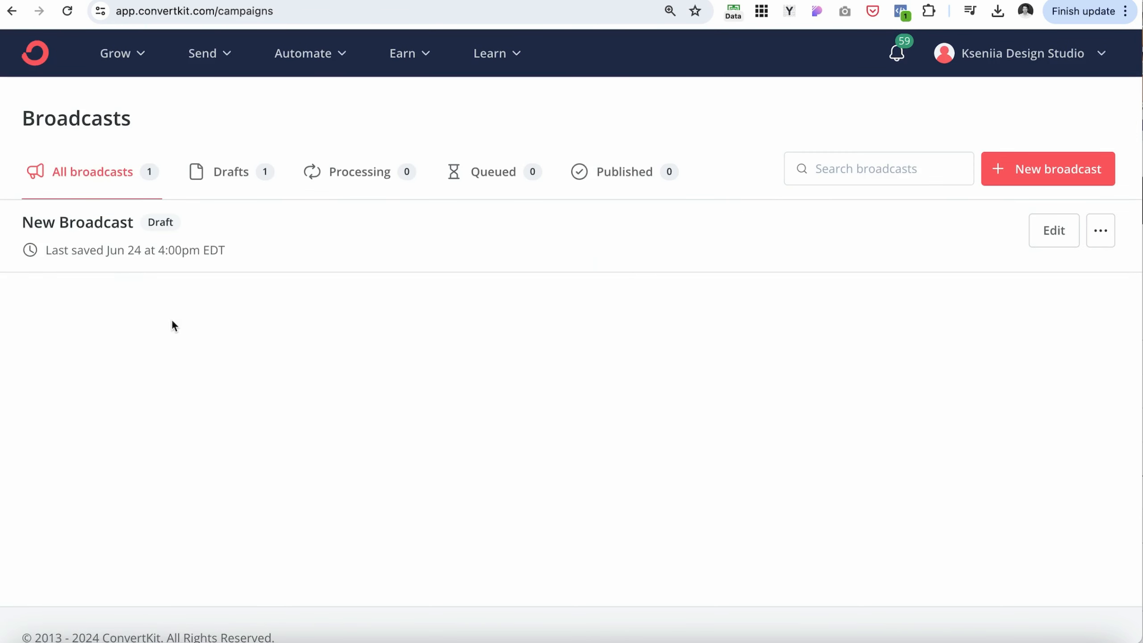
click(1044, 177)
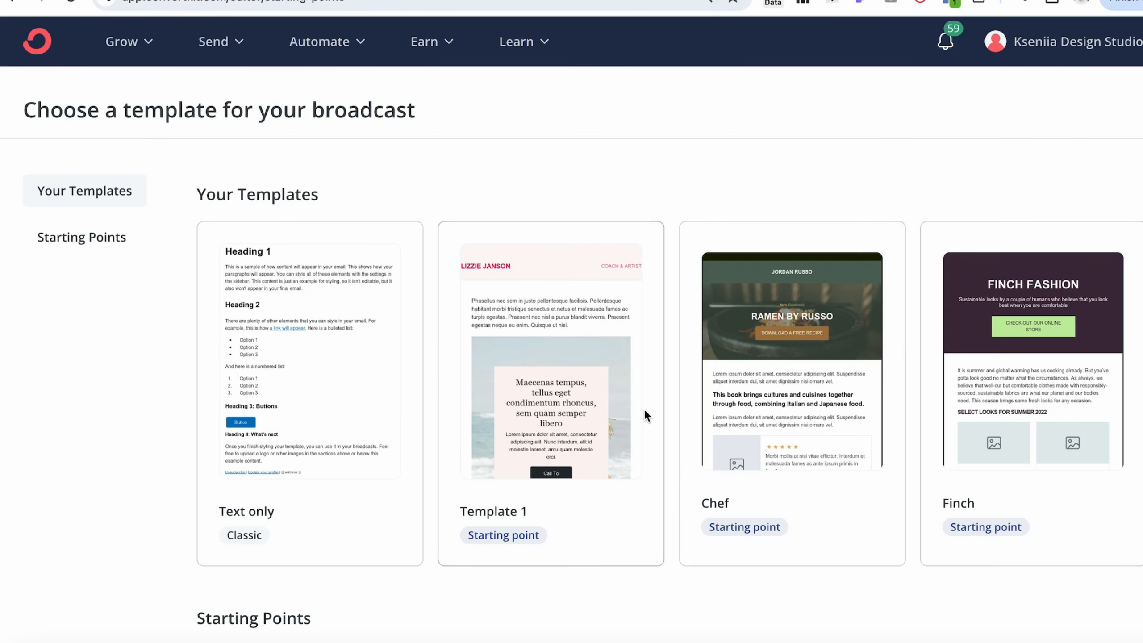
scroll(645, 410, down, 3)
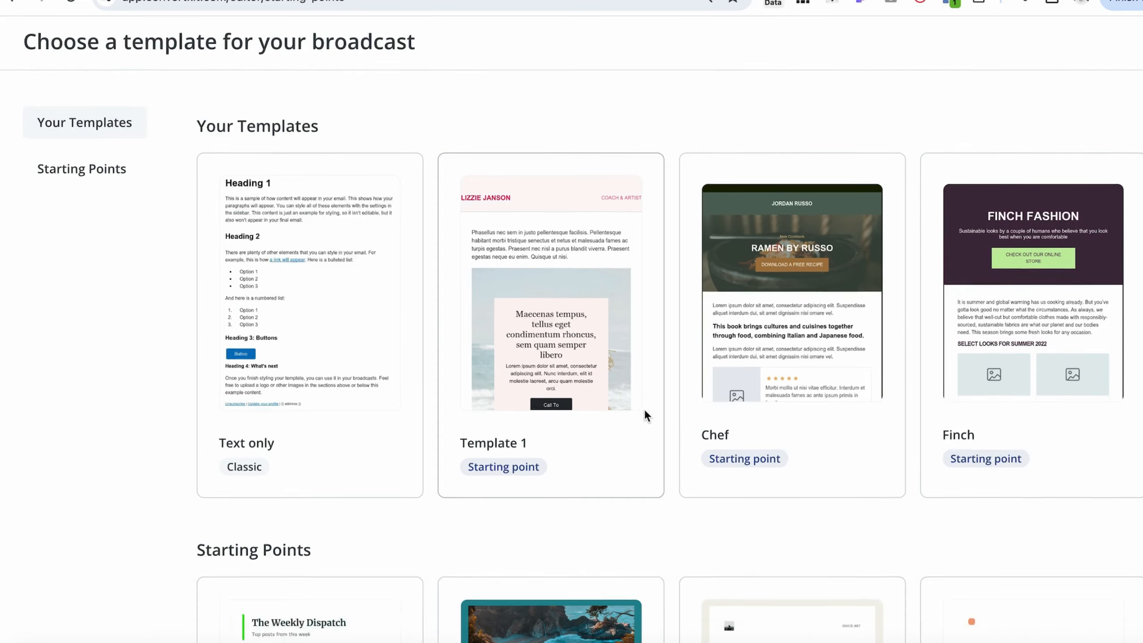
scroll(539, 225, up, 2)
click(577, 266)
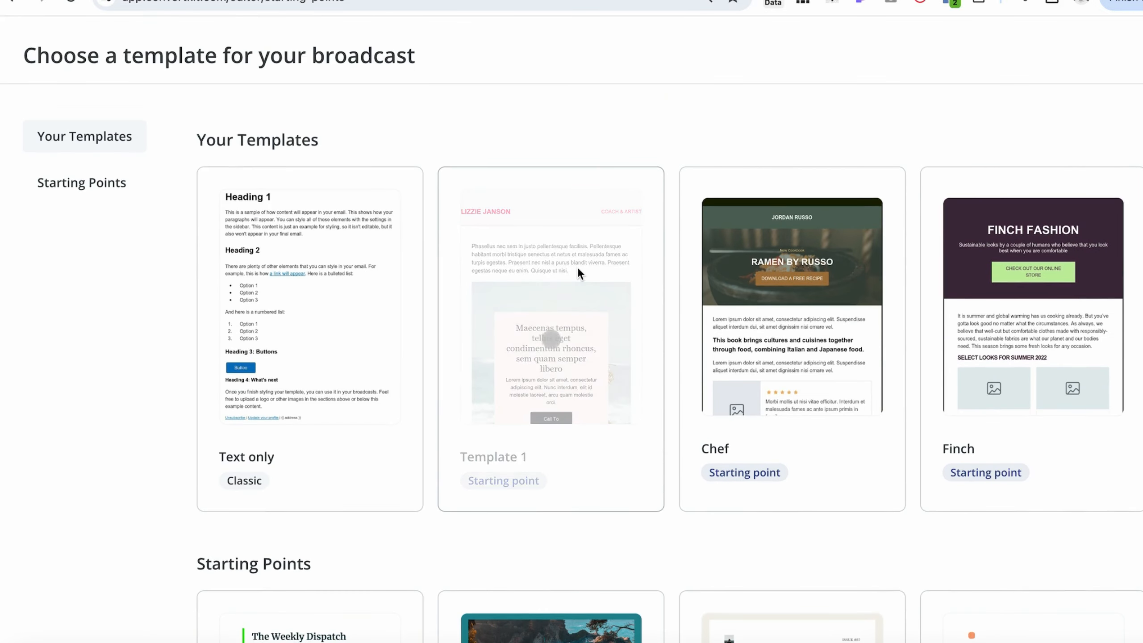
- Replace the broadcast's subject line with "Typing" followed by the placeholder title "Integer ante arcu accumsan a"
scroll(132, 358, down, 1)
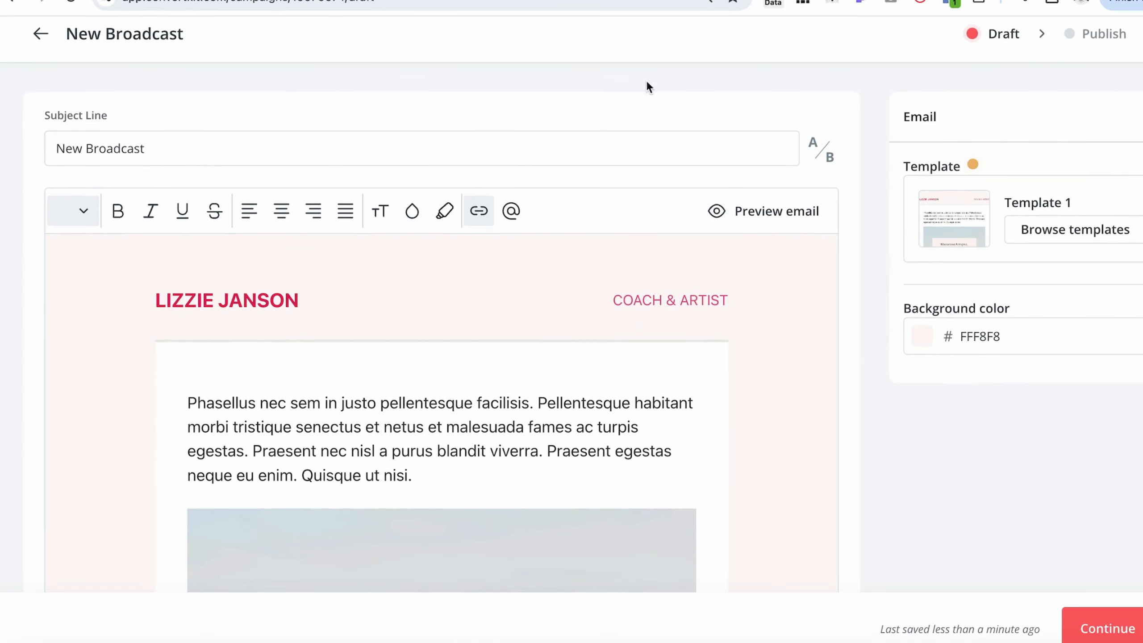
click(127, 148)
key(ctrl+a)
key(BackSpace)
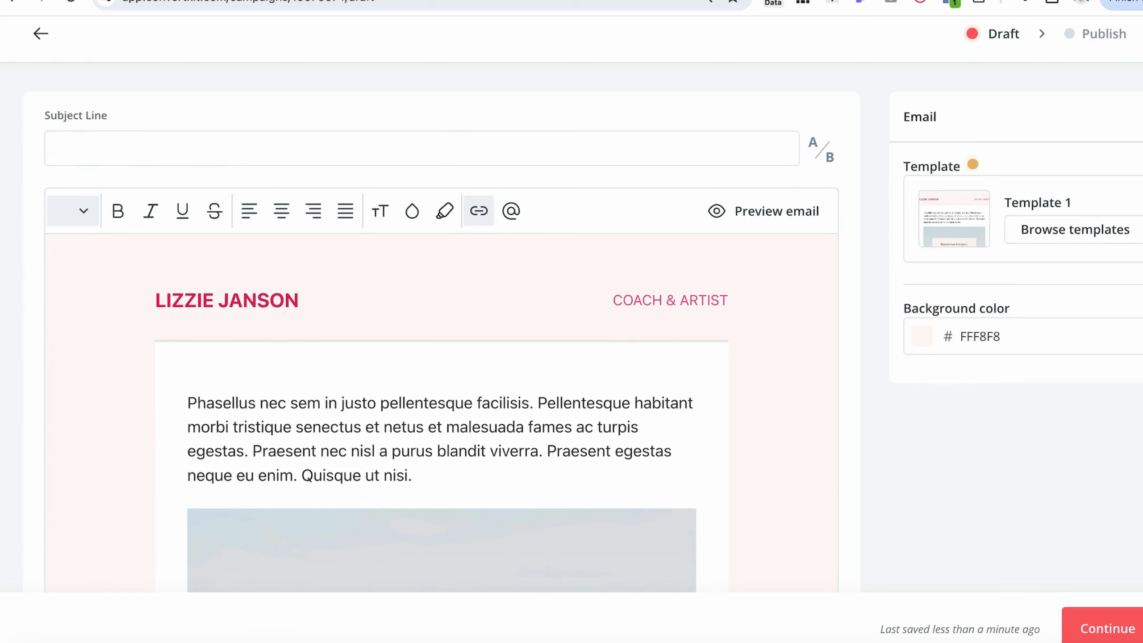
text(Typing)
click(833, 2)
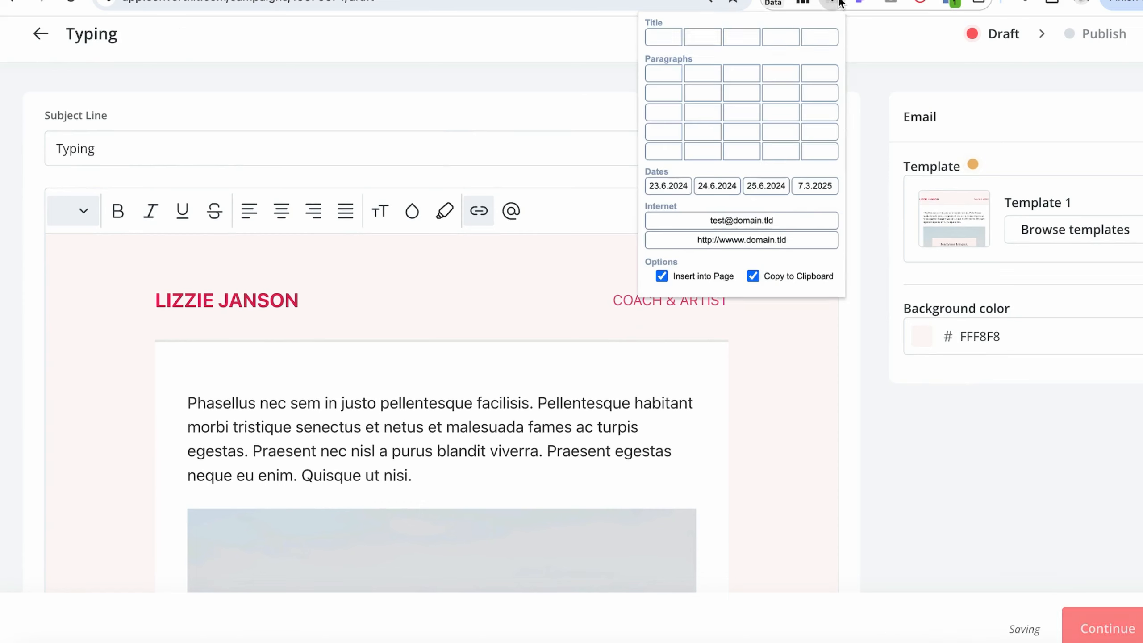
click(817, 39)
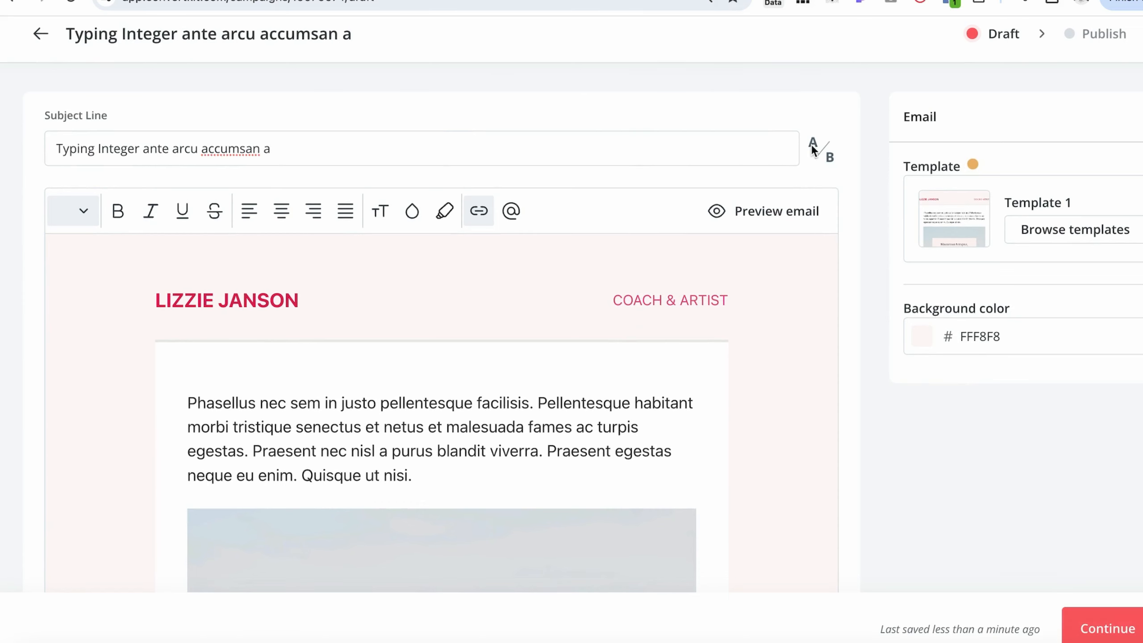
- Turn on A/B testing for the subject line, with "what? ... 👉 FREE email template" as variant B
click(817, 150)
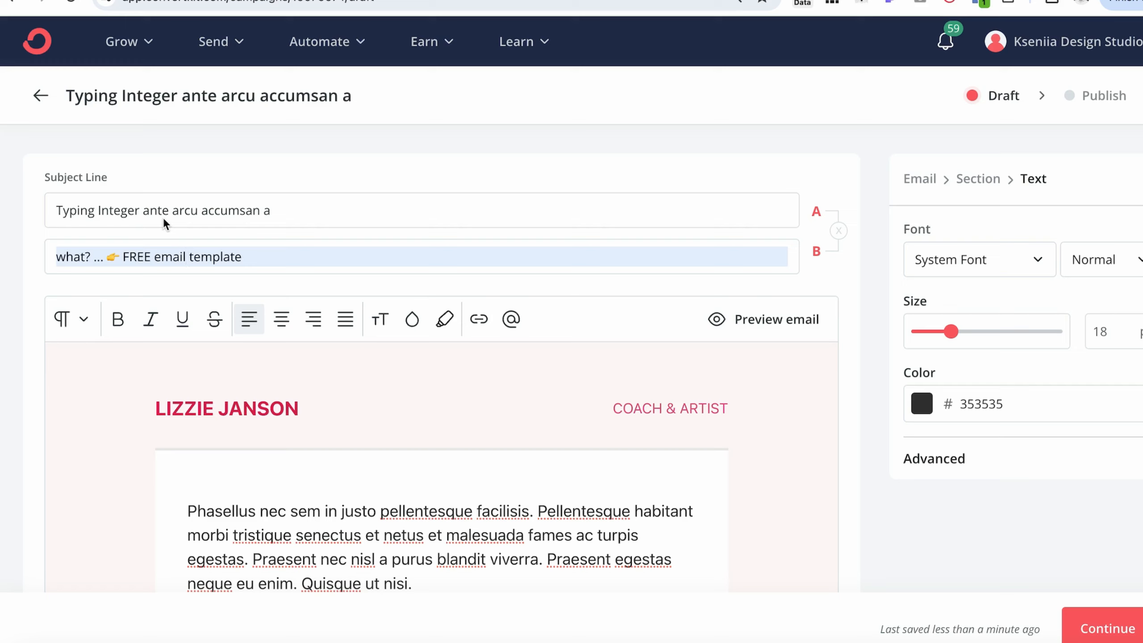
drag(55, 210, 326, 209)
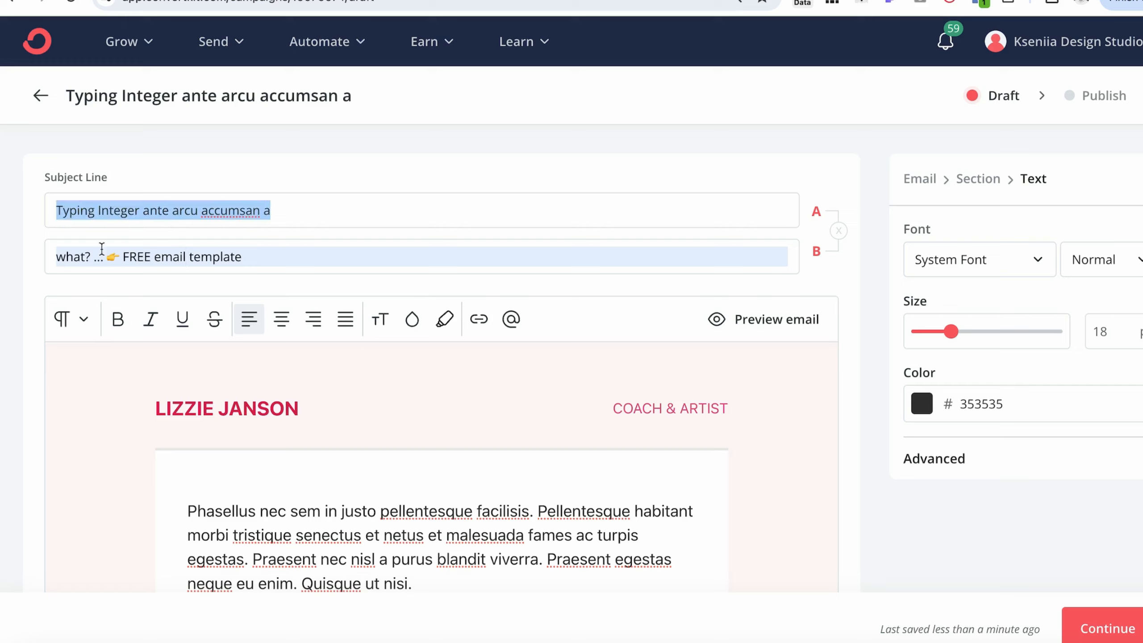
drag(50, 258, 263, 259)
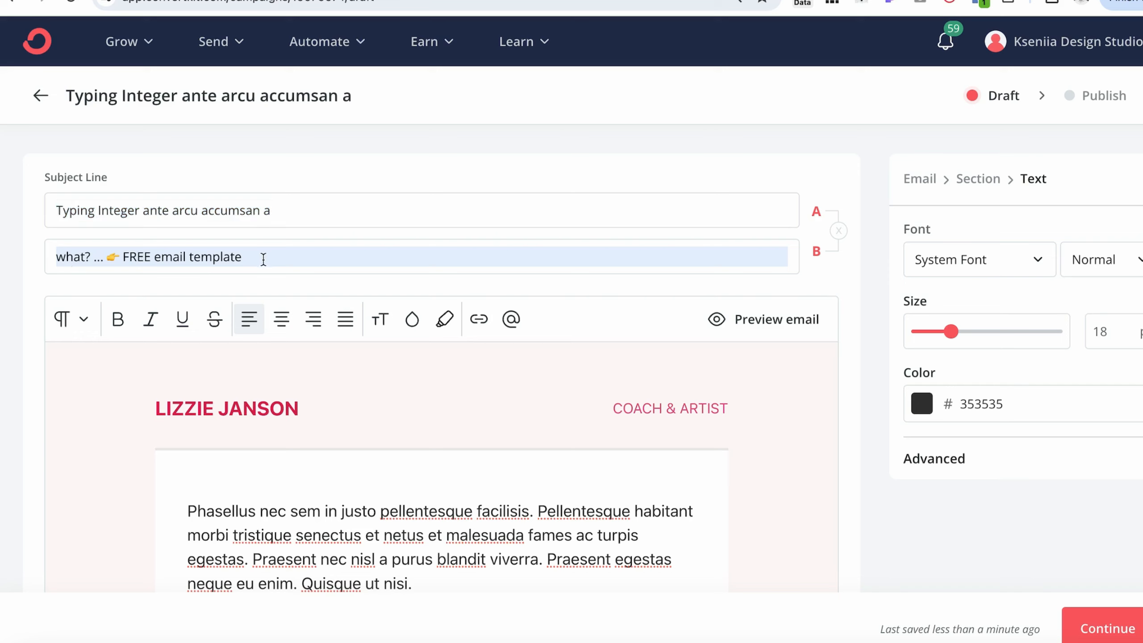